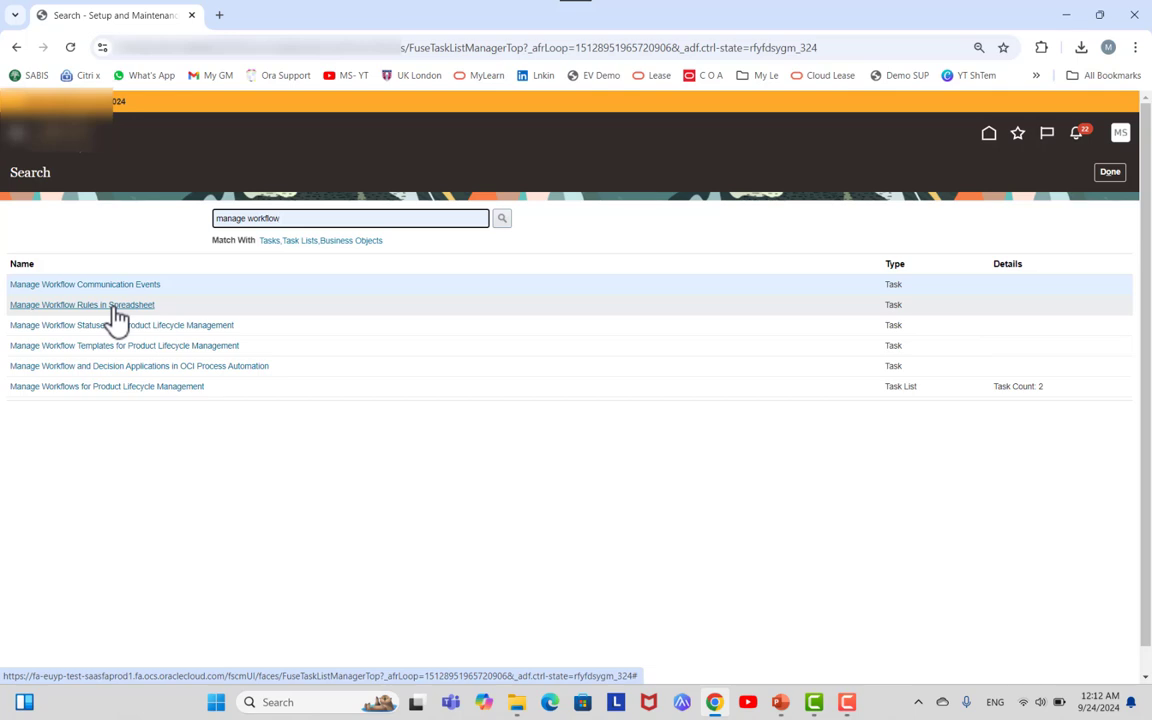
- Open the Manage Workflow Rules in Spreadsheet task, then download and open the Asset Transactions Approval rule template
click(115, 308)
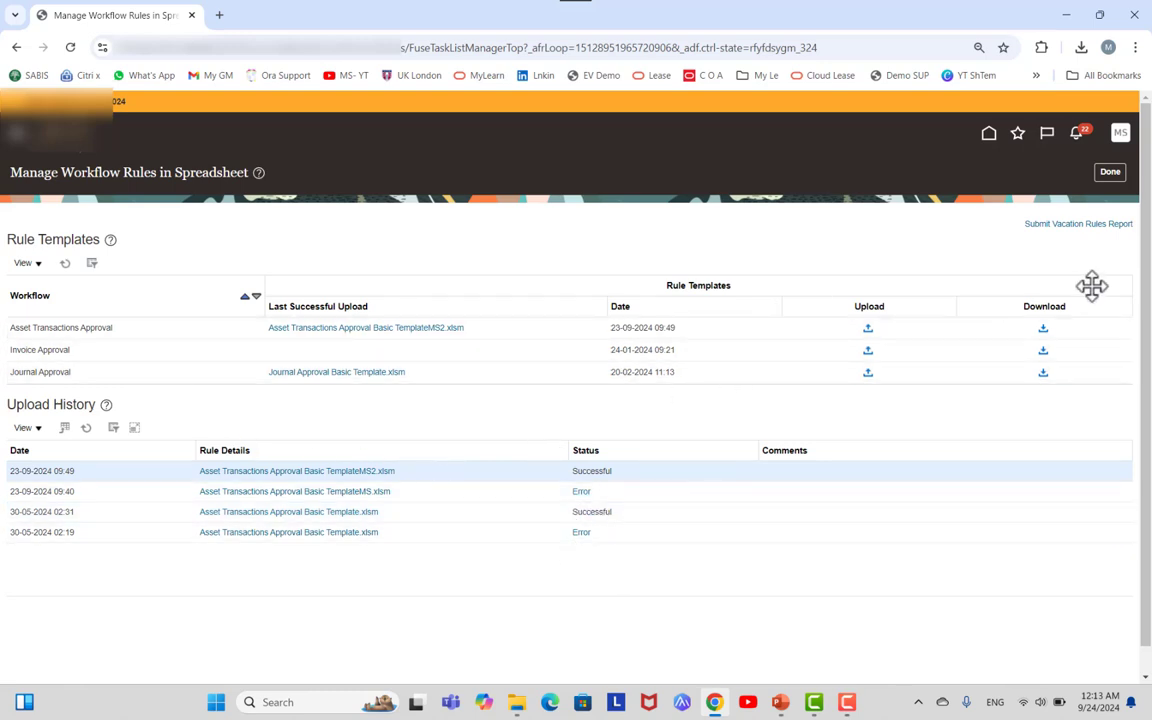
click(1045, 332)
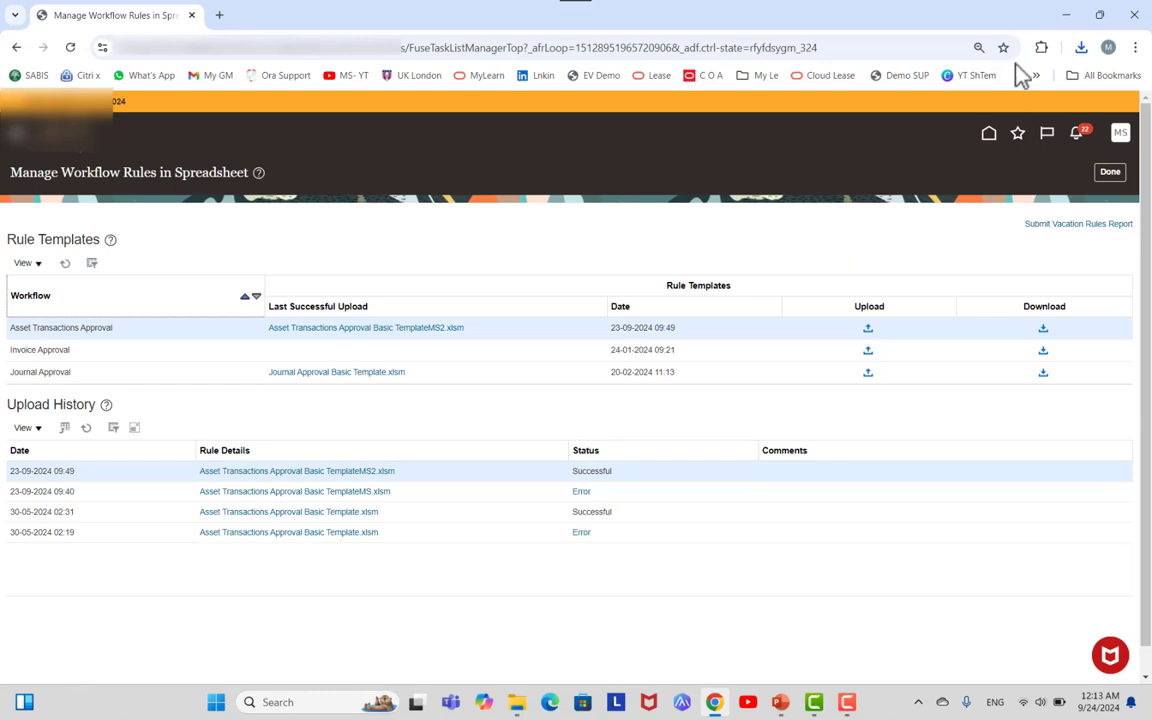
click(1081, 48)
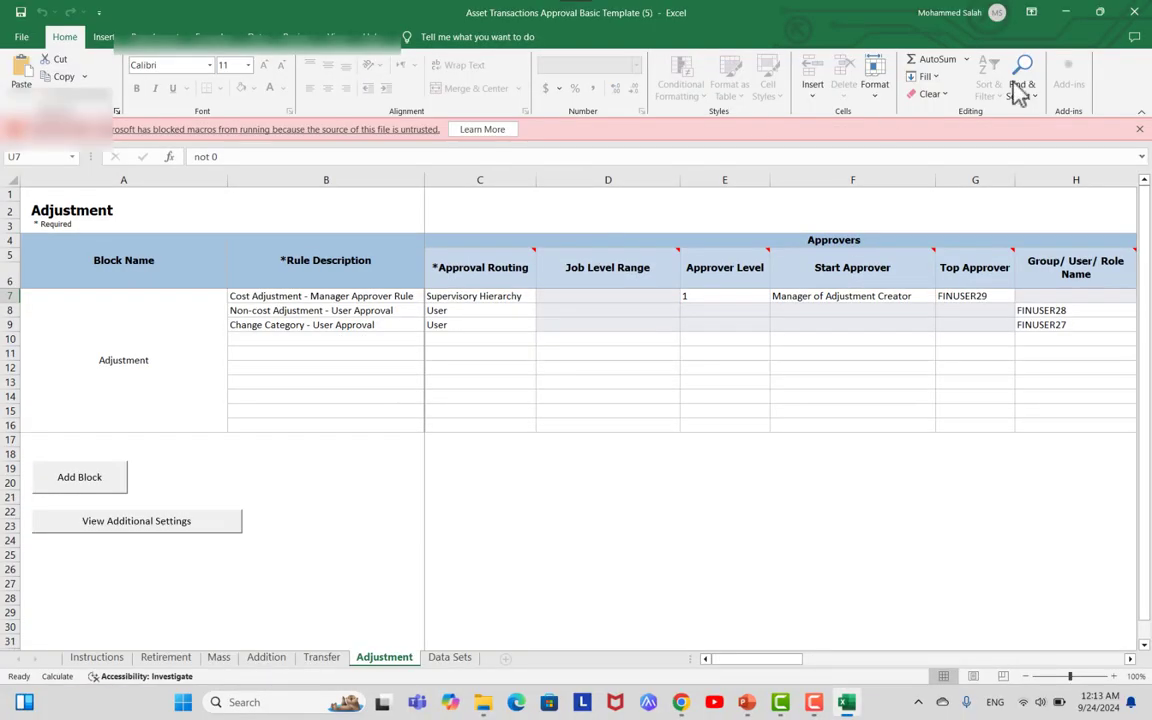
click(1066, 14)
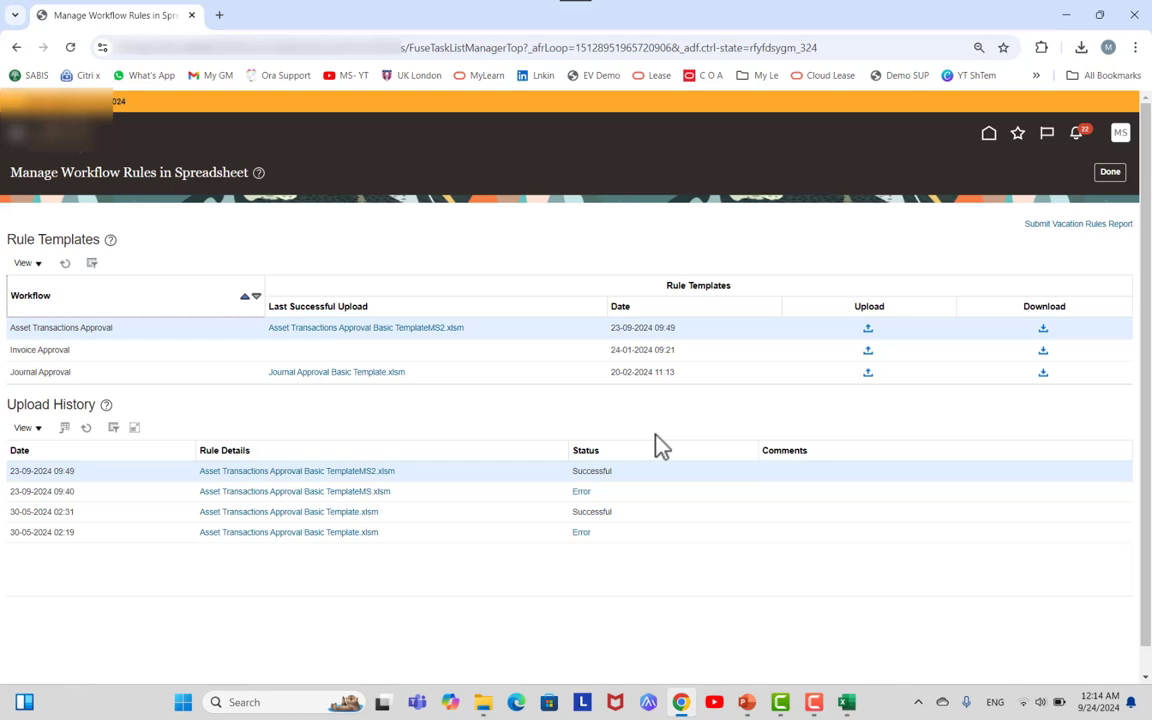
- Look through the downloaded template's Retirement, Mass, Addition, Transfer, Adjustment and Data Sets sheets, then return to the workflow rules page
click(846, 702)
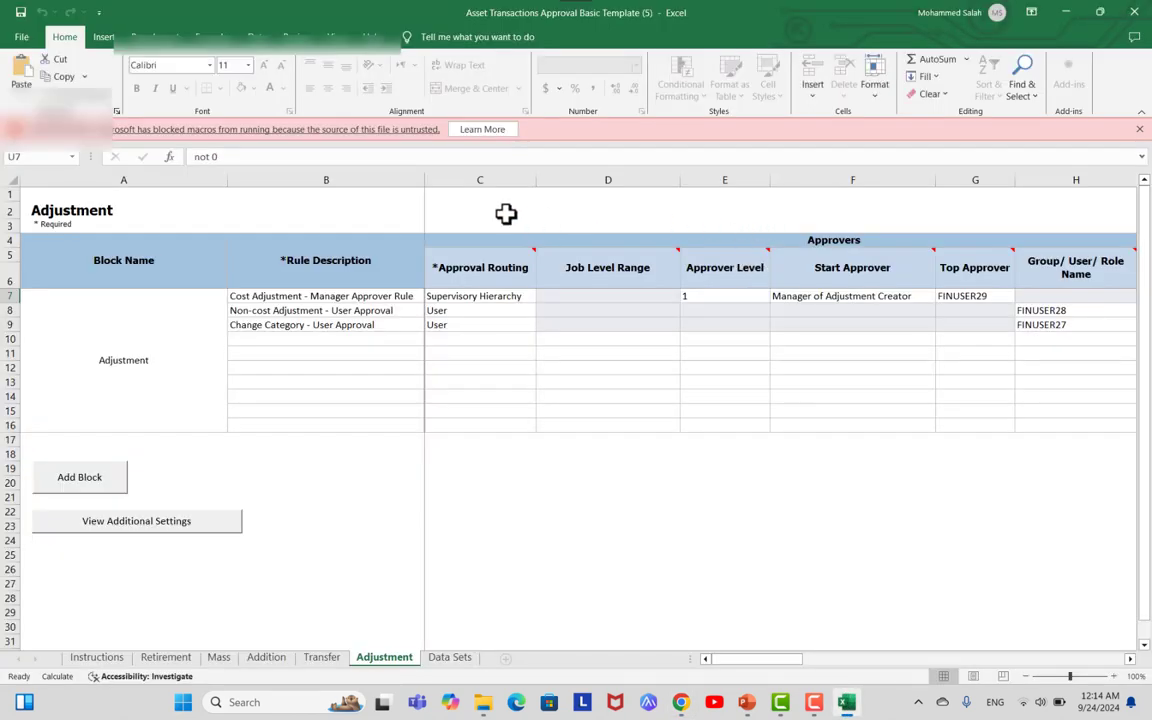
click(166, 658)
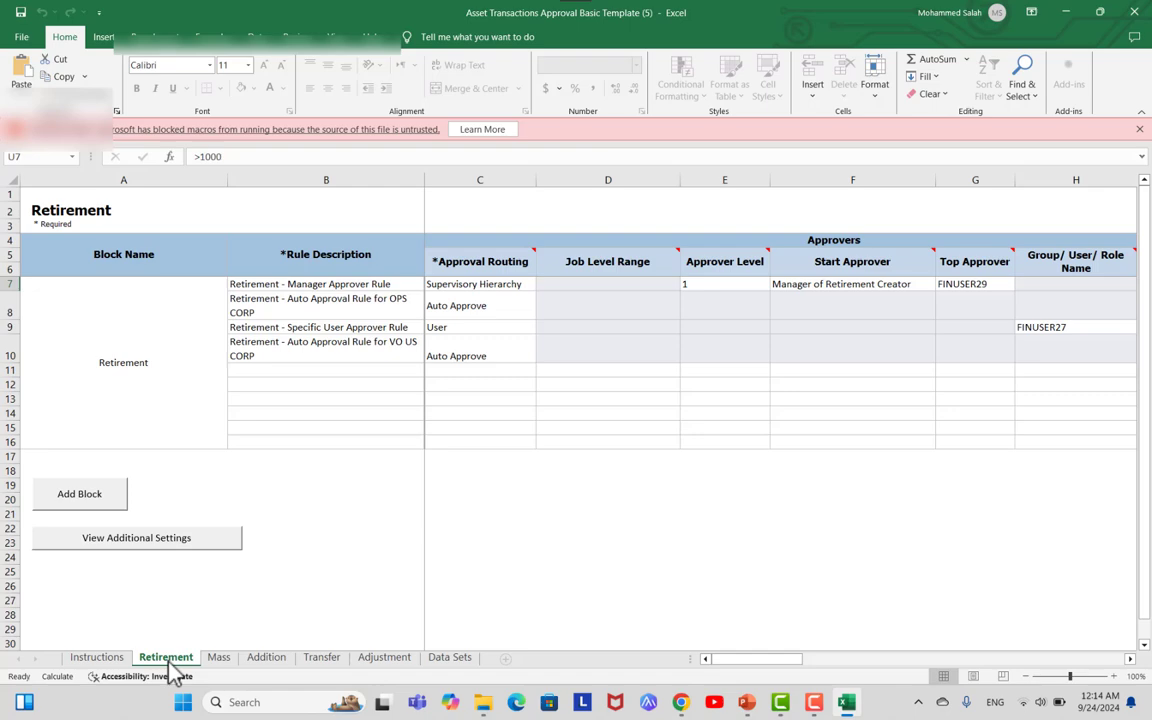
click(220, 660)
click(278, 663)
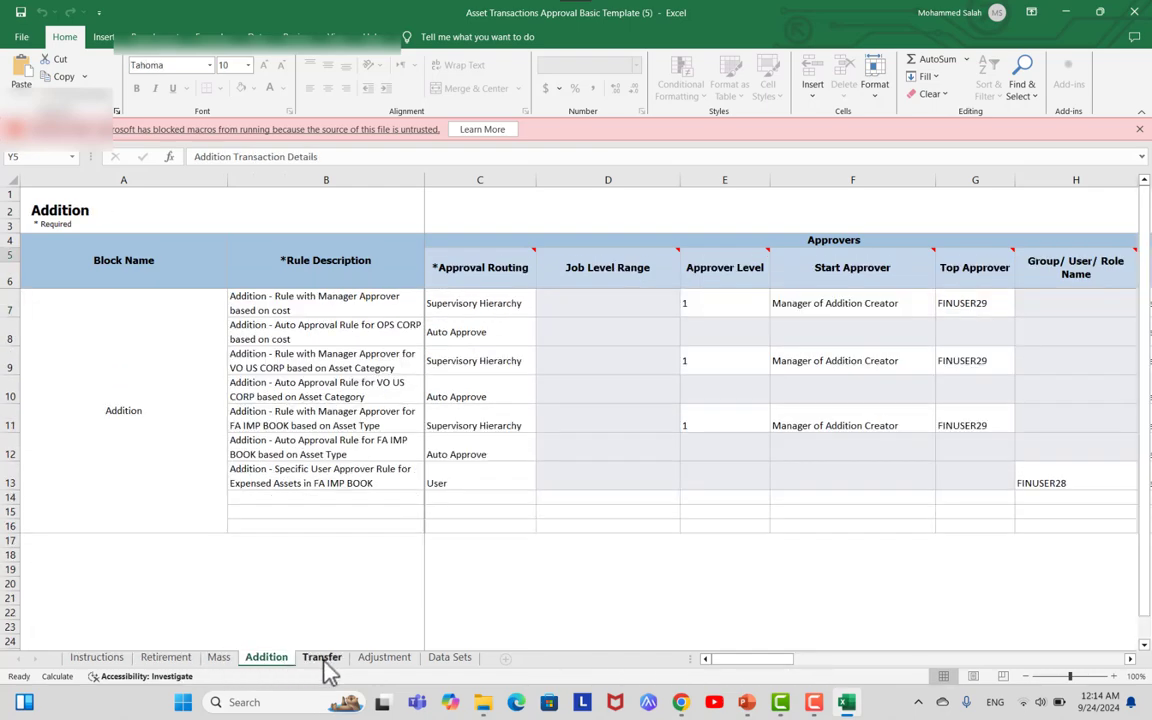
click(325, 664)
click(380, 660)
click(448, 660)
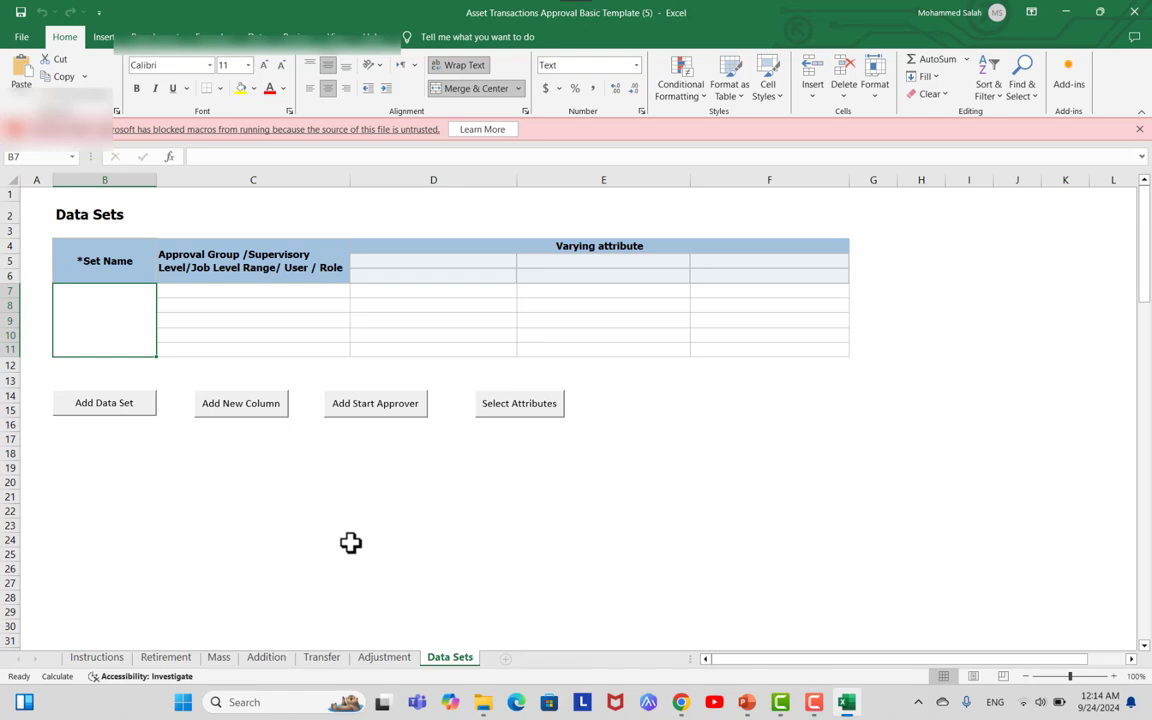
click(168, 660)
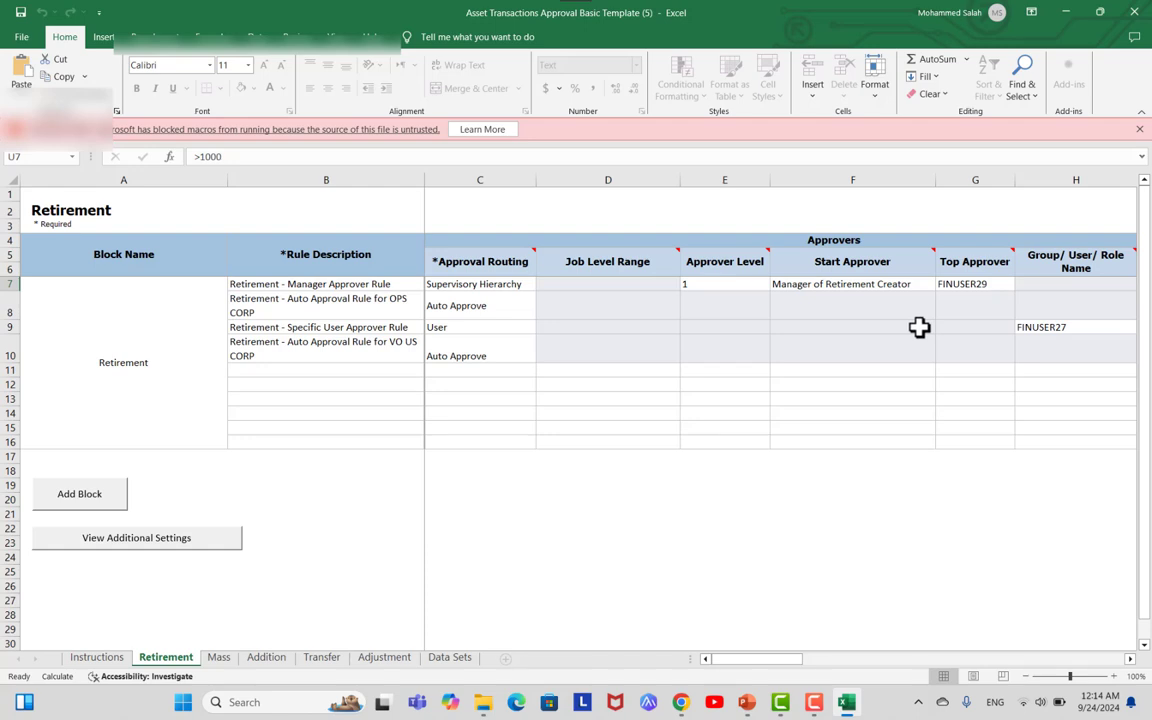
click(1066, 12)
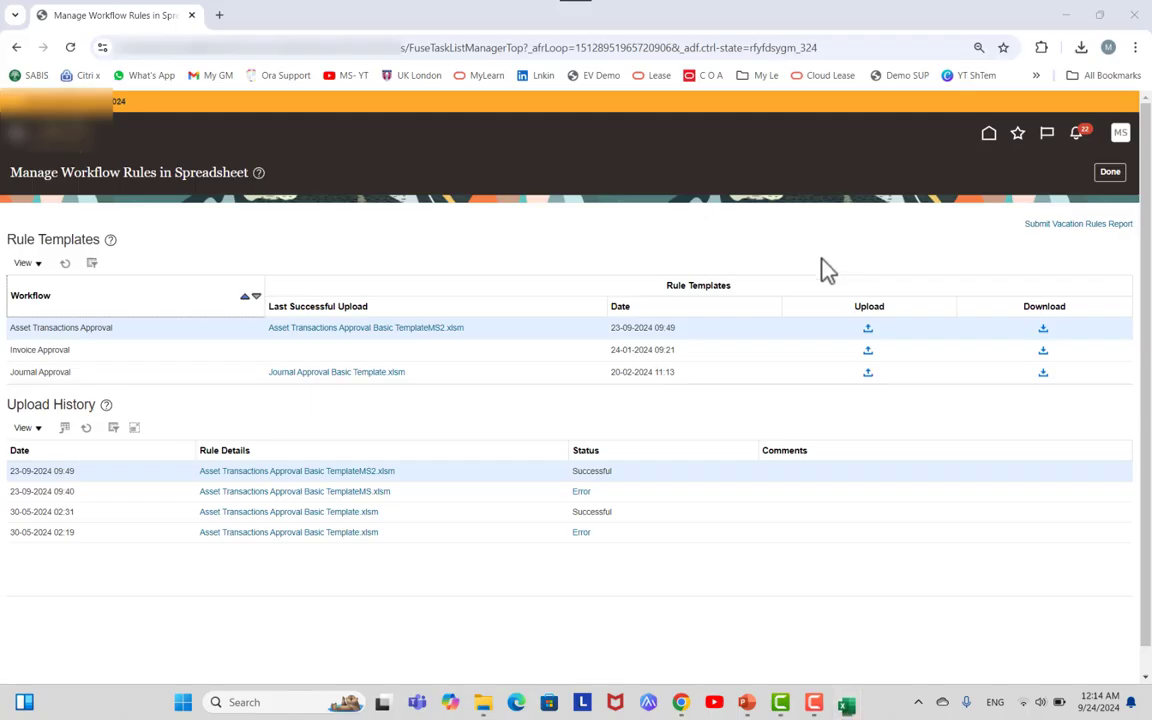
- Download and open the last successful upload for Asset Transactions Approval, Asset Transactions Approval Basic TemplateMS2.xlsm
click(389, 328)
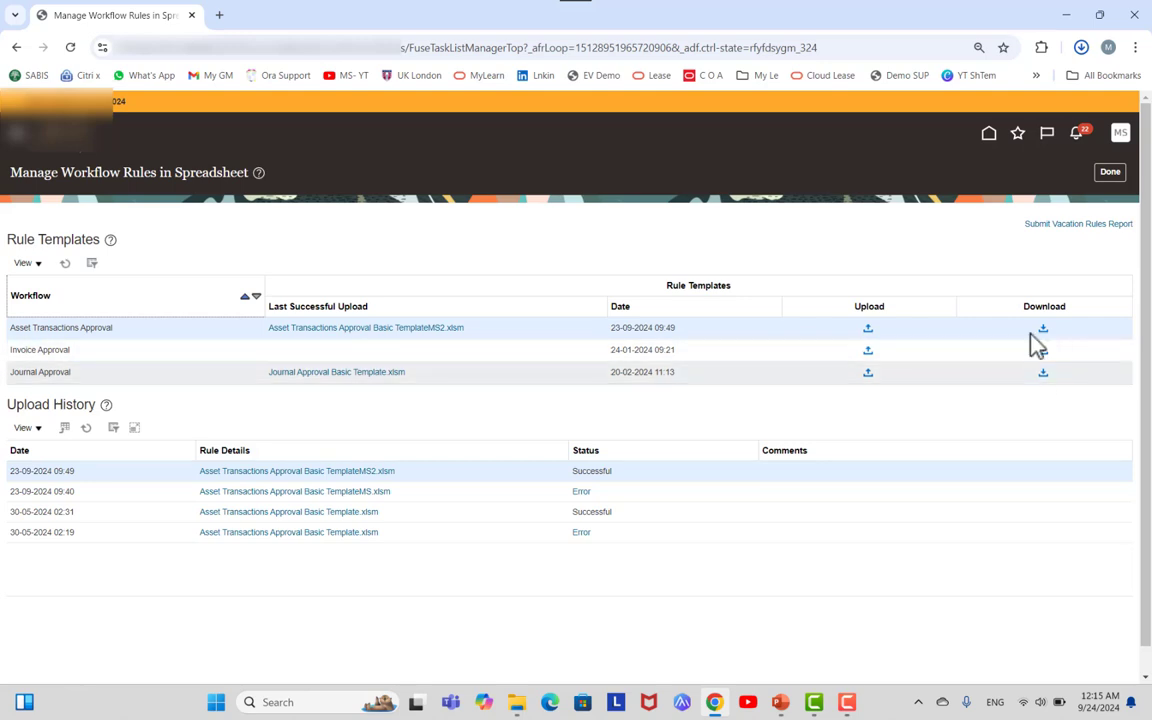
click(1081, 47)
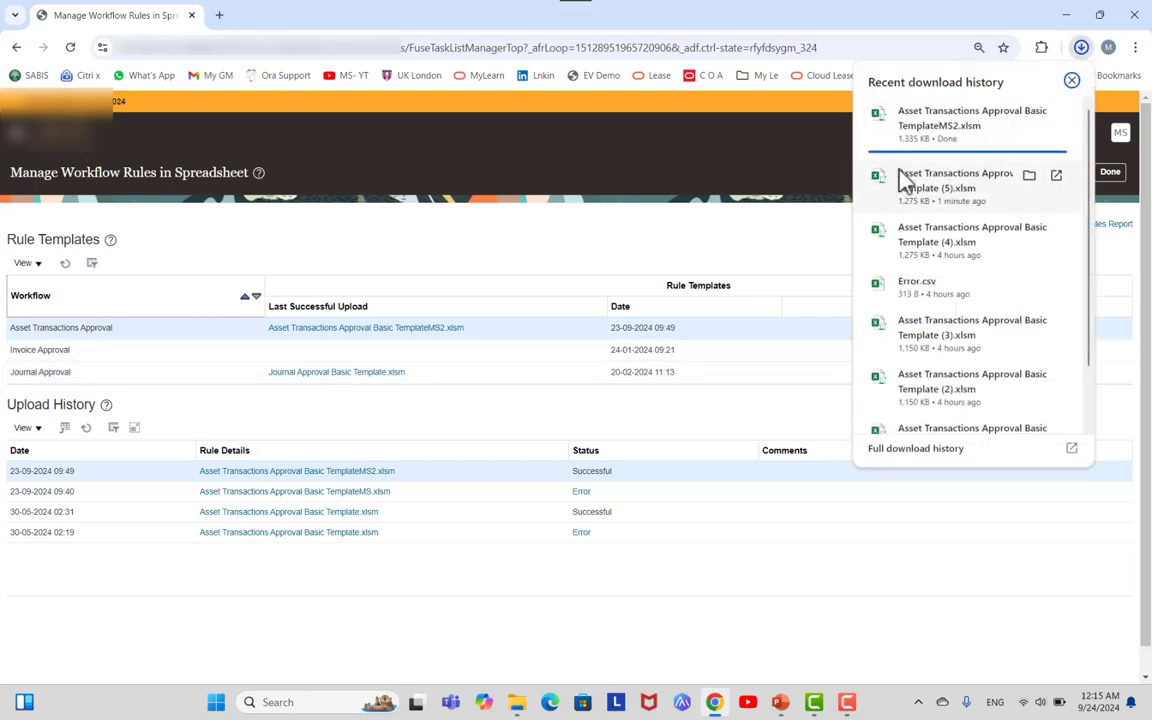
click(948, 135)
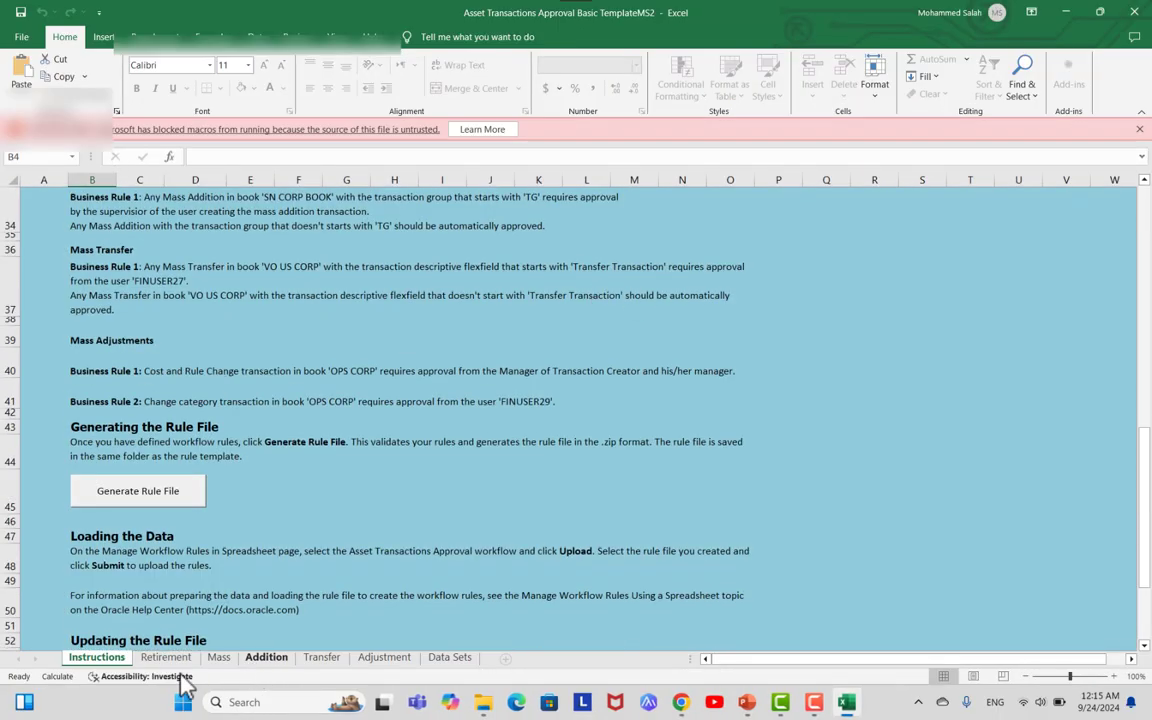
- Check which transaction sheets of the TemplateMS2 workbook contain approval rules, from Retirement through Data Sets
click(166, 658)
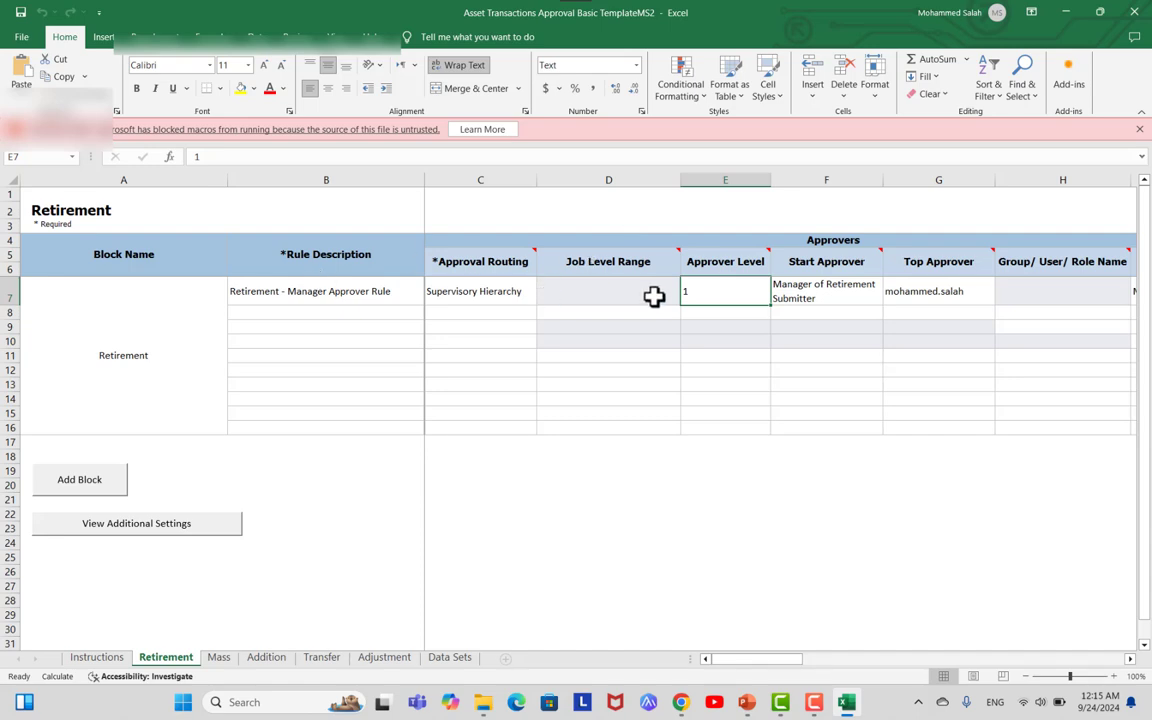
click(218, 659)
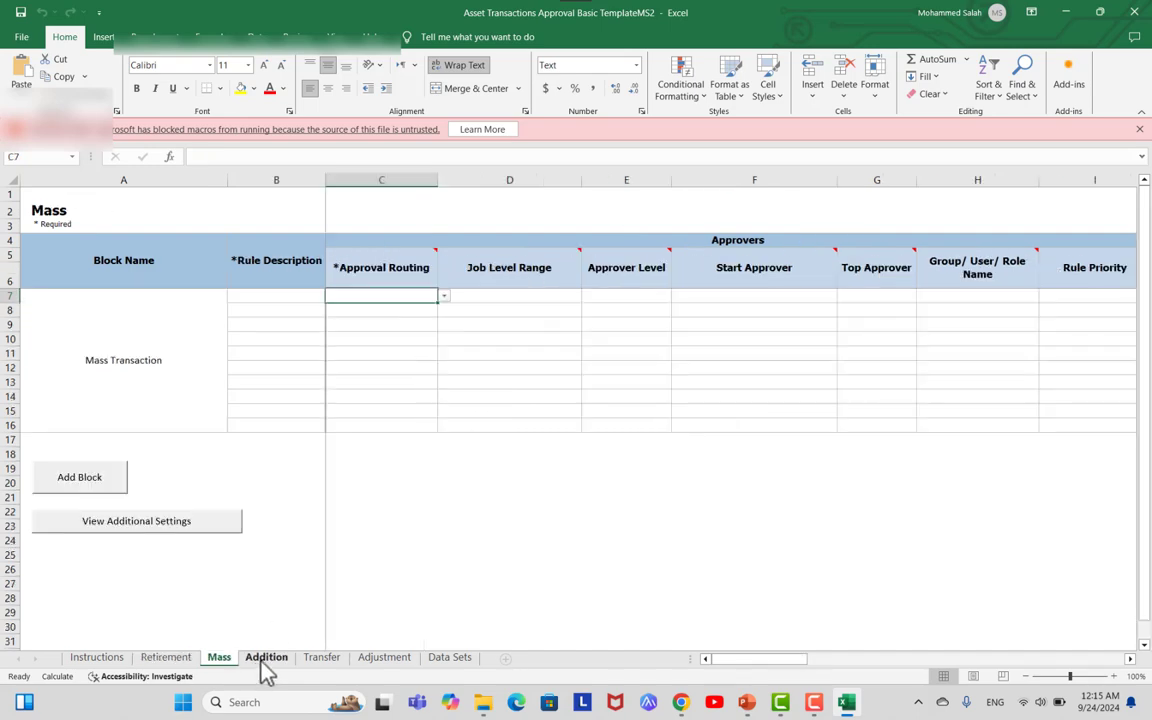
click(266, 662)
click(320, 662)
click(400, 662)
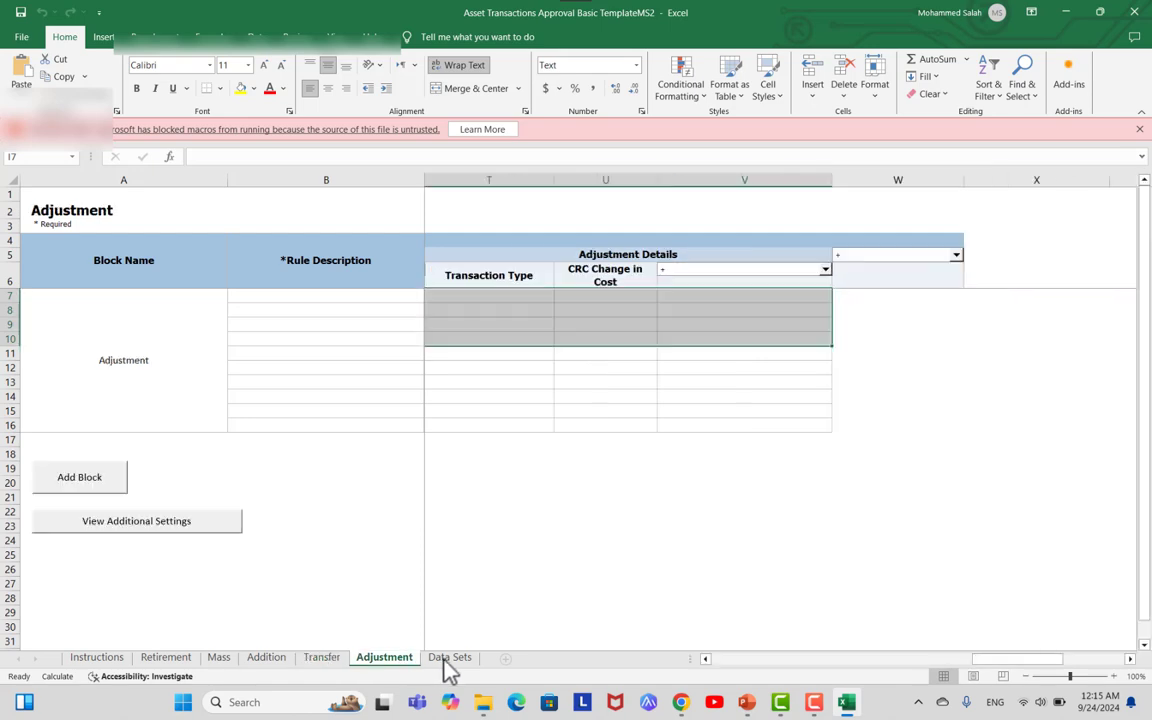
click(446, 662)
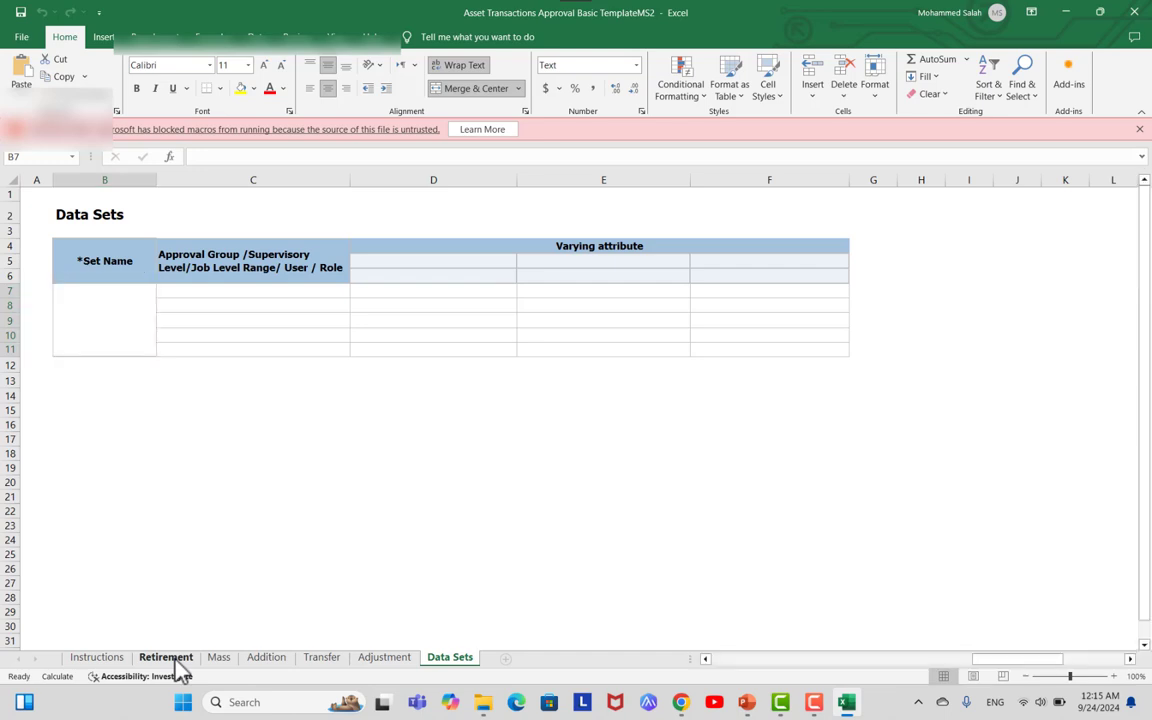
click(176, 660)
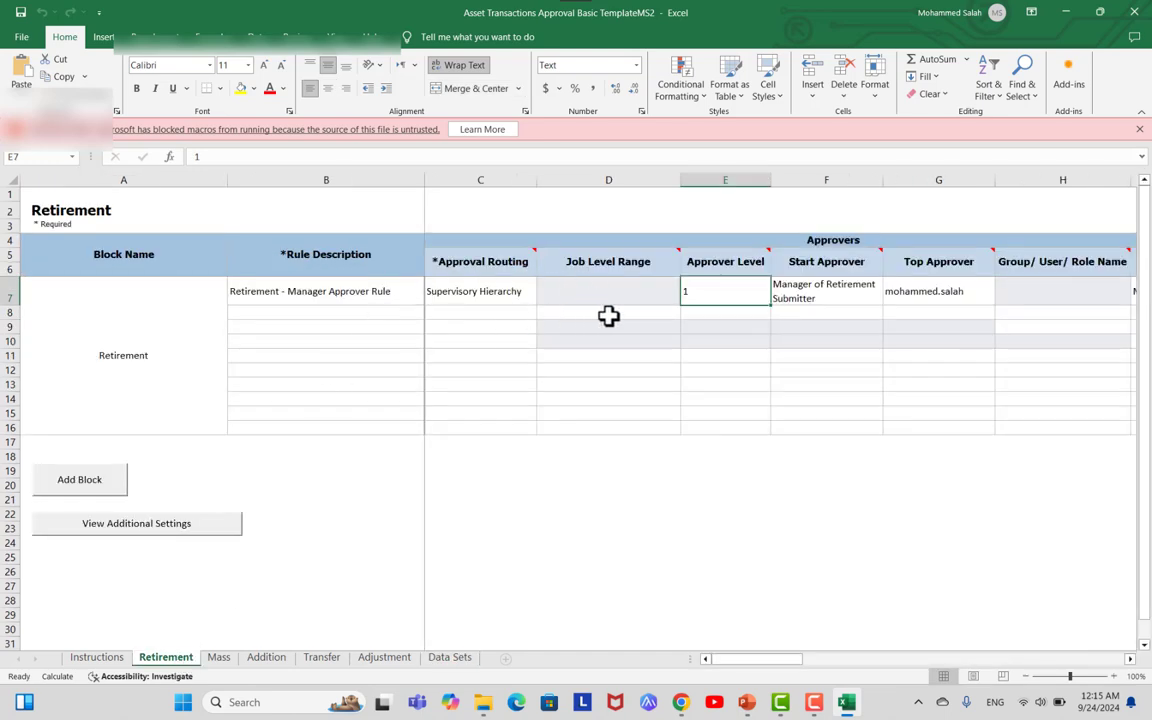
click(216, 660)
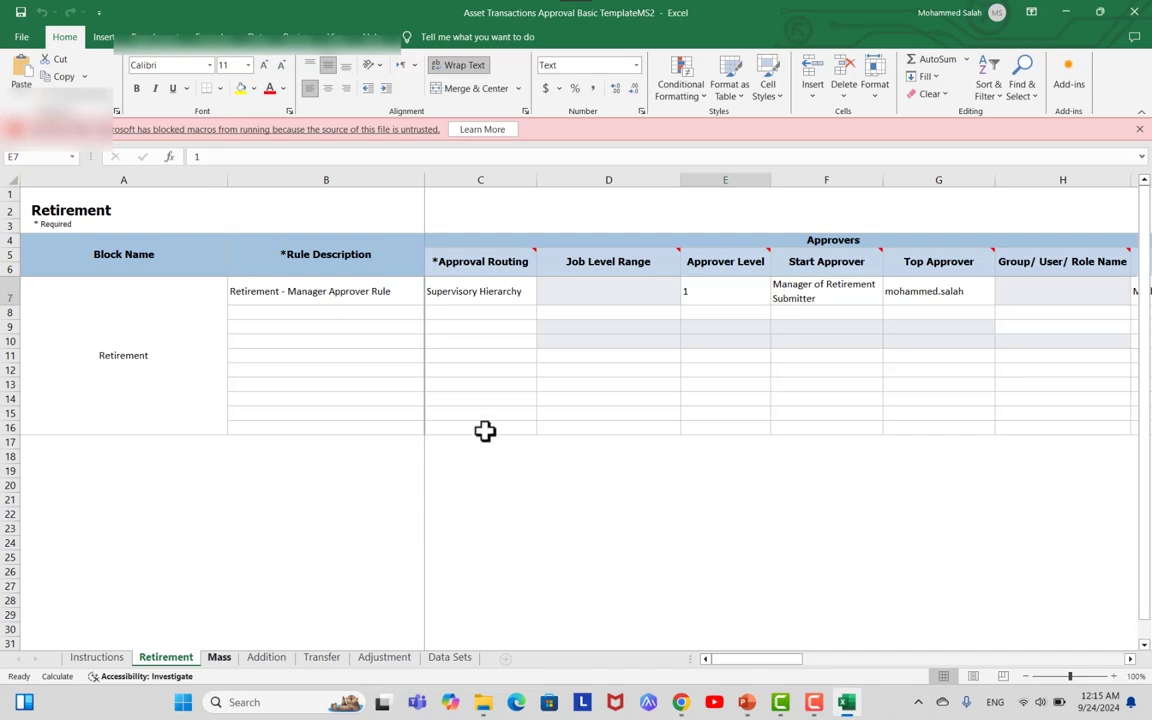
click(266, 658)
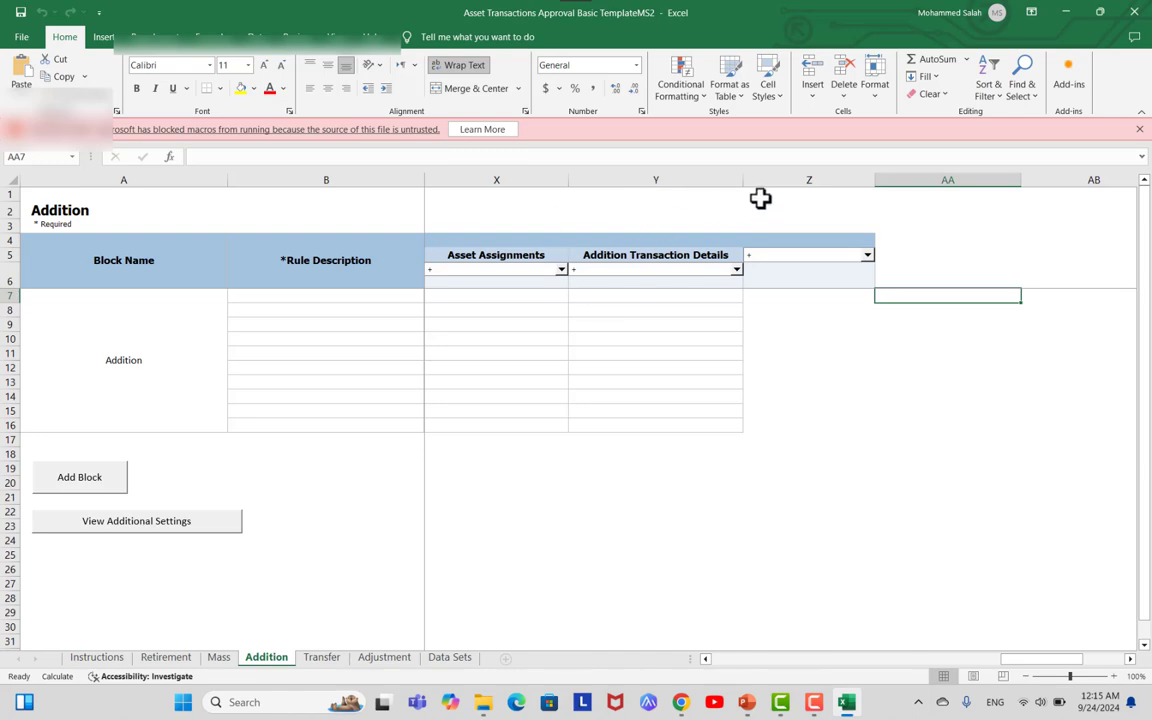
- Read the Instructions sheet's sections on generating the rule file, loading the data and updating the rule file
click(104, 663)
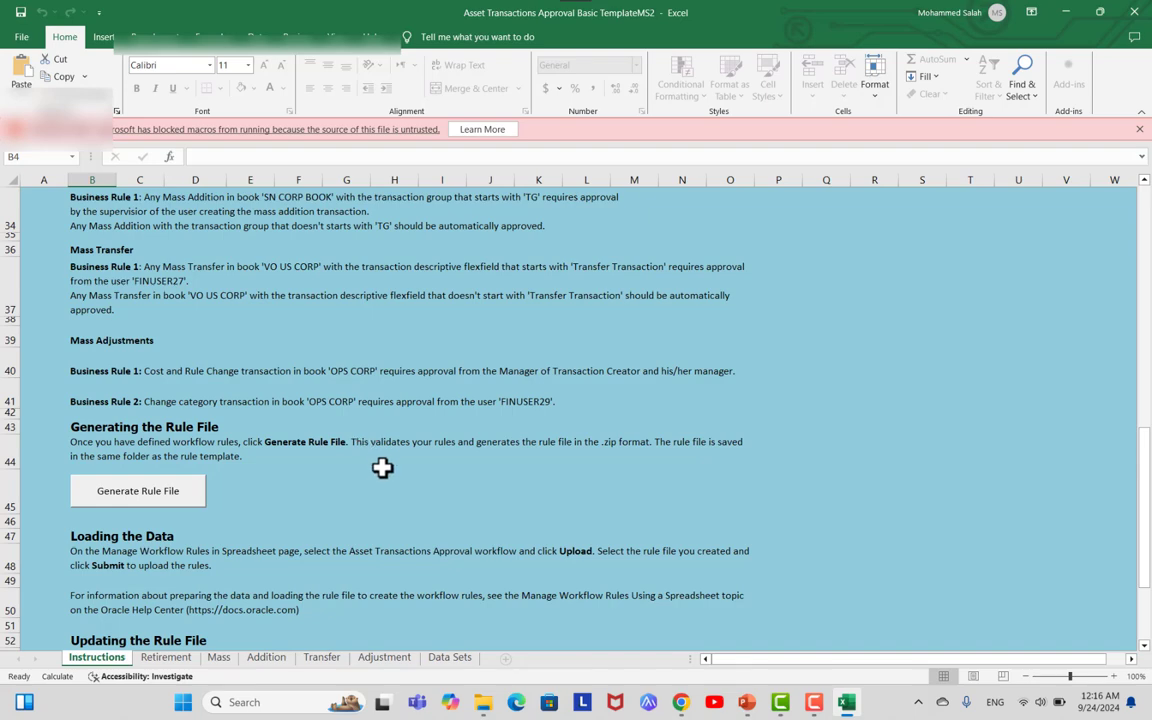
scroll(380, 468, down, 4)
scroll(399, 469, up, 2)
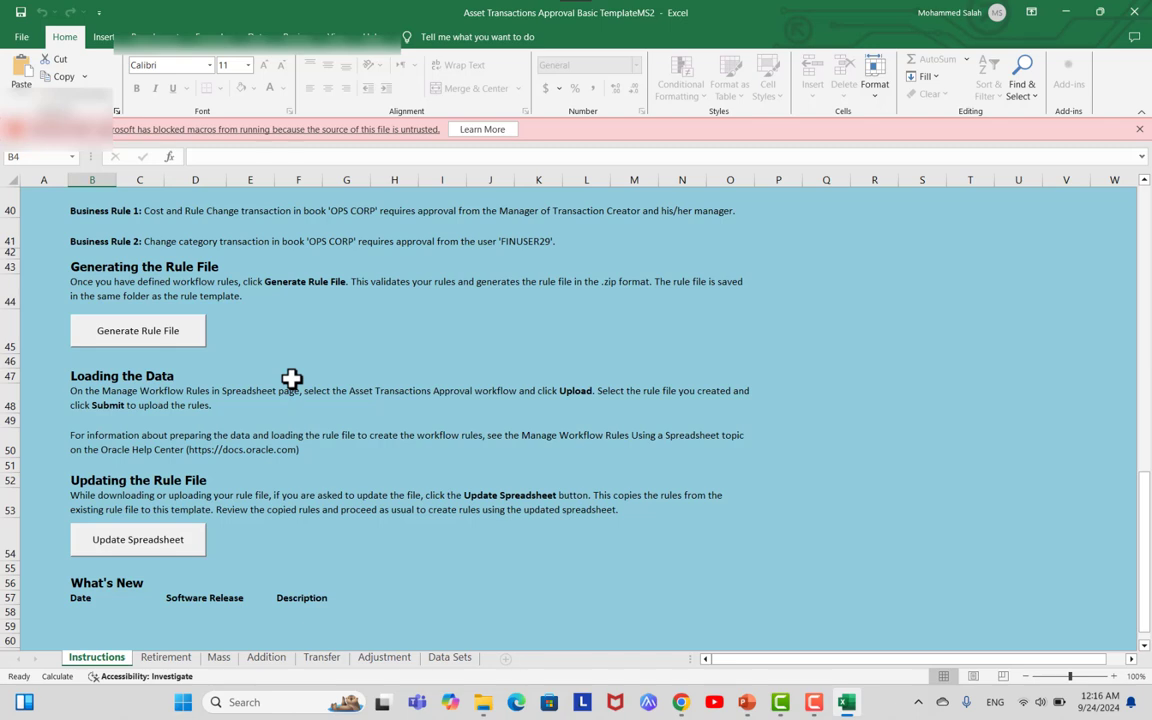
- Examine the Approval Routing options available for the manager approver rule on the Retirement sheet
click(165, 657)
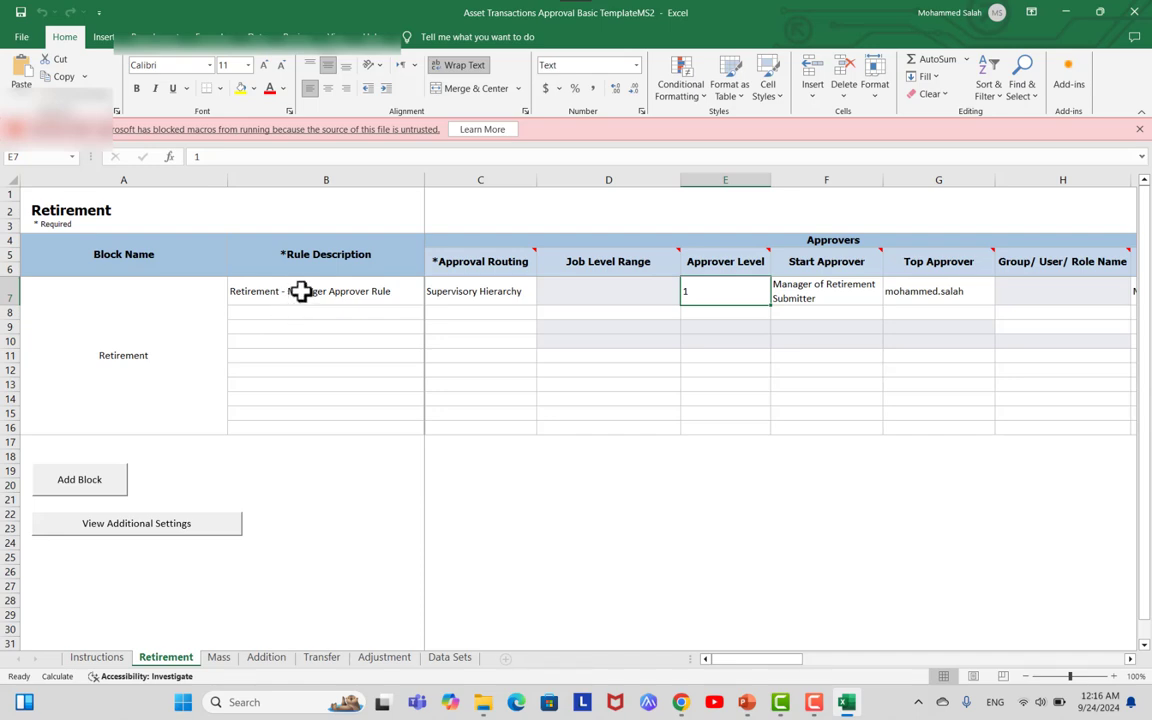
click(493, 288)
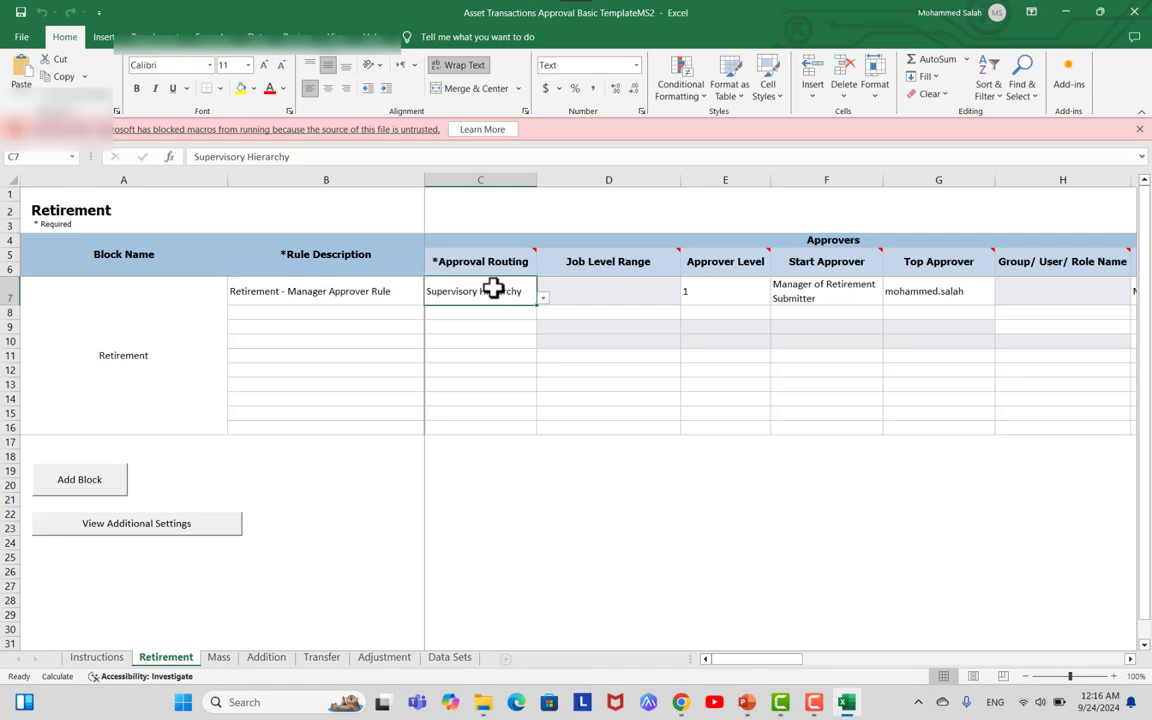
click(544, 299)
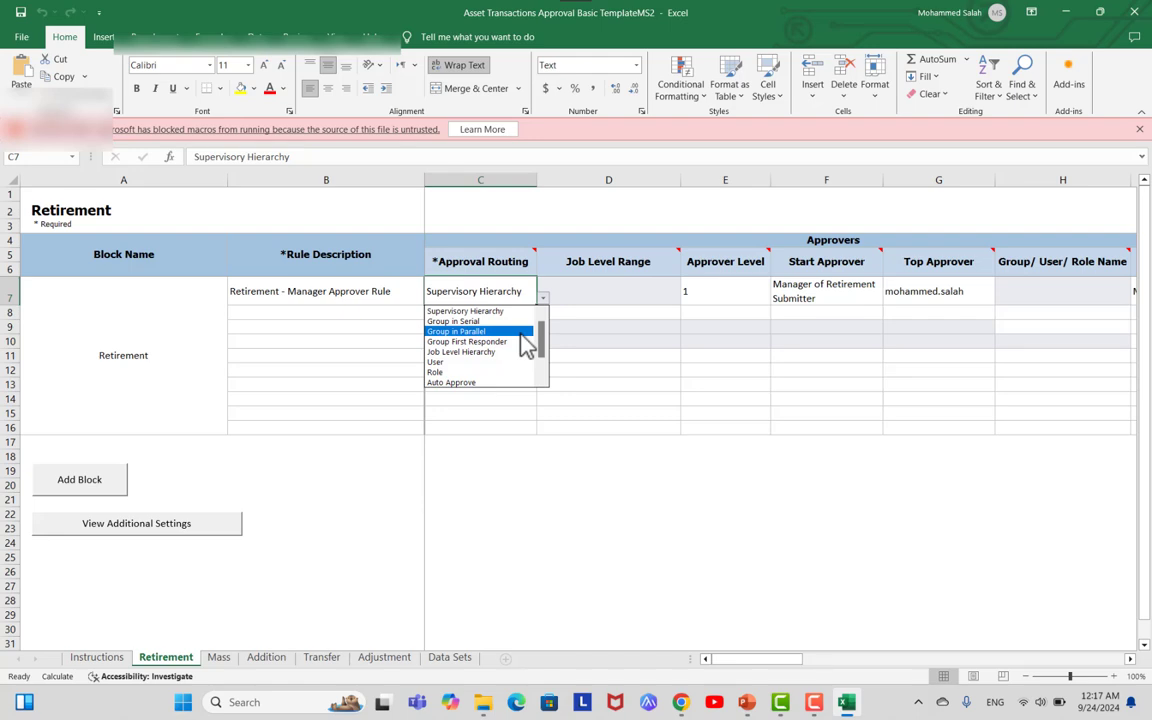
drag(543, 350, 545, 380)
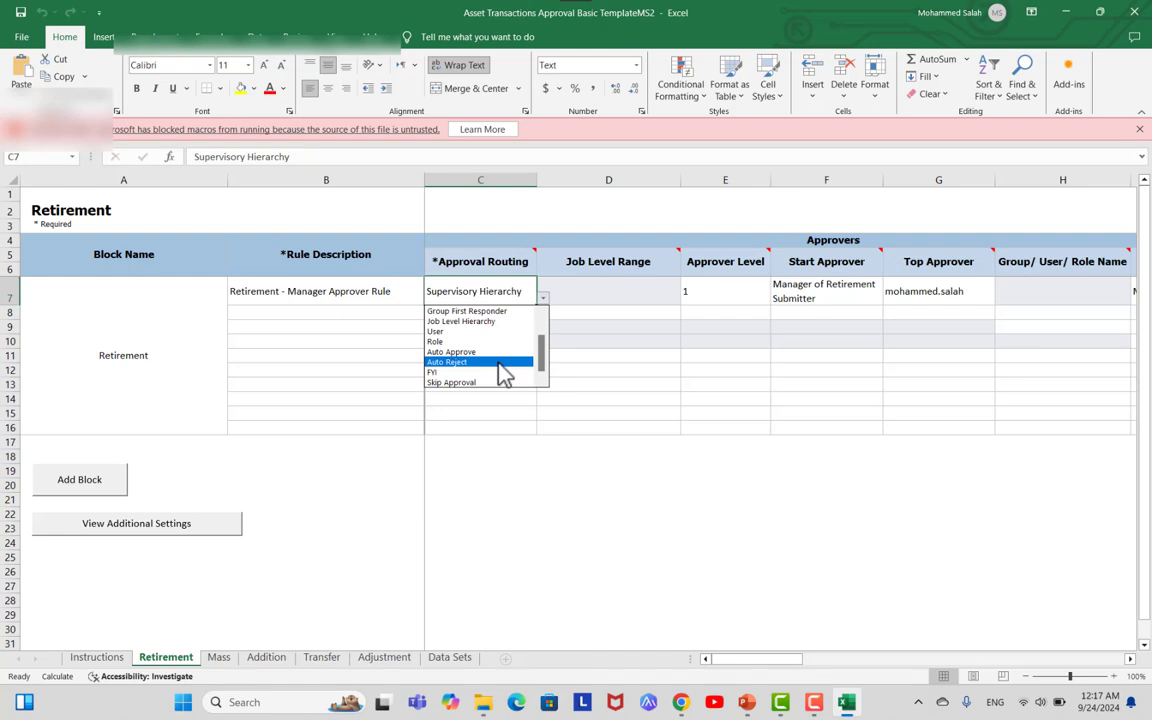
click(740, 291)
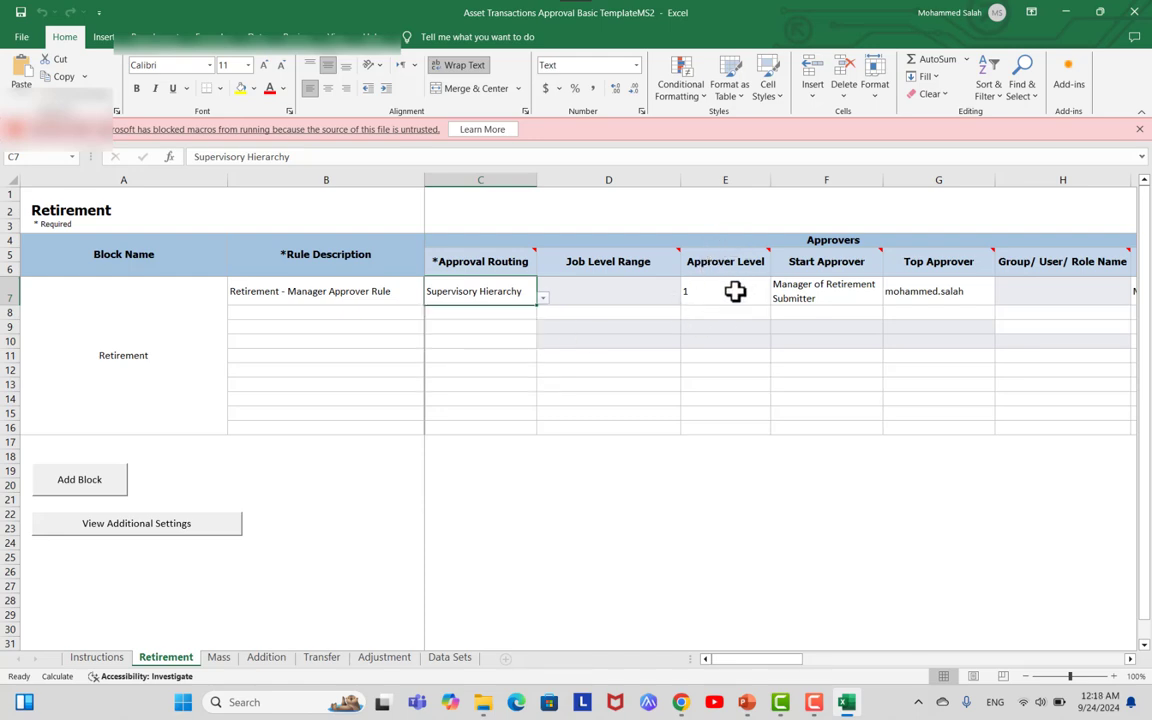
- Examine the retirement rule's Start Approver options and its Top Approver entry
click(807, 289)
click(888, 300)
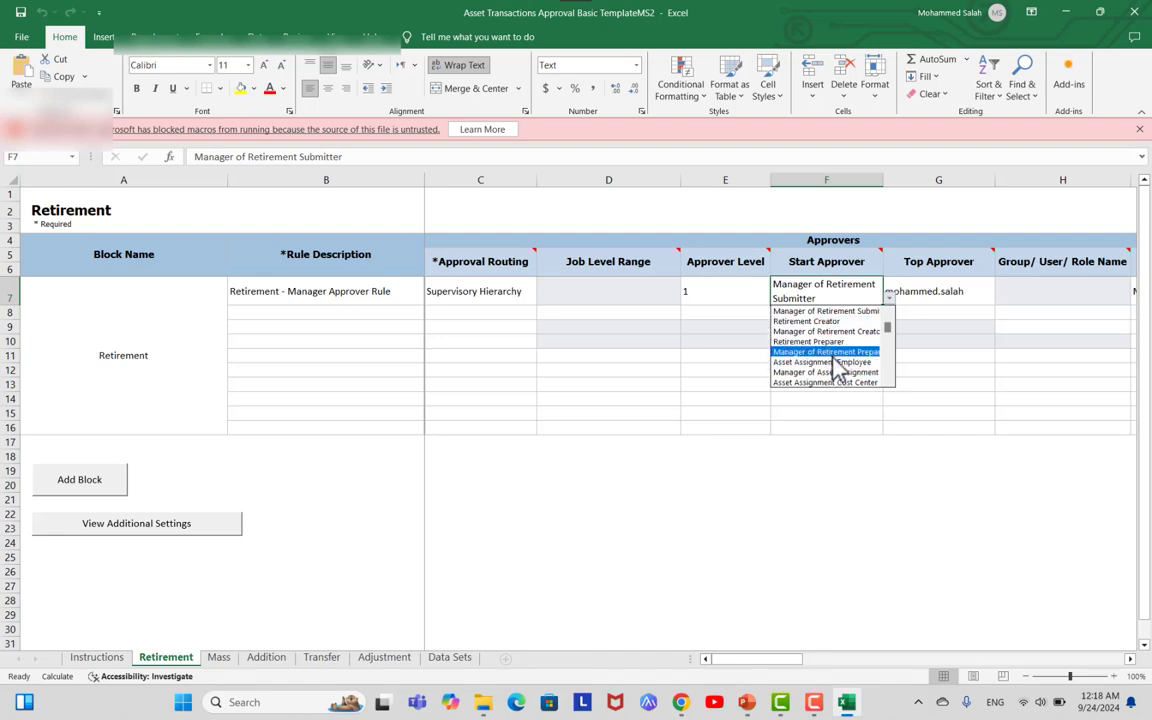
click(832, 291)
click(940, 302)
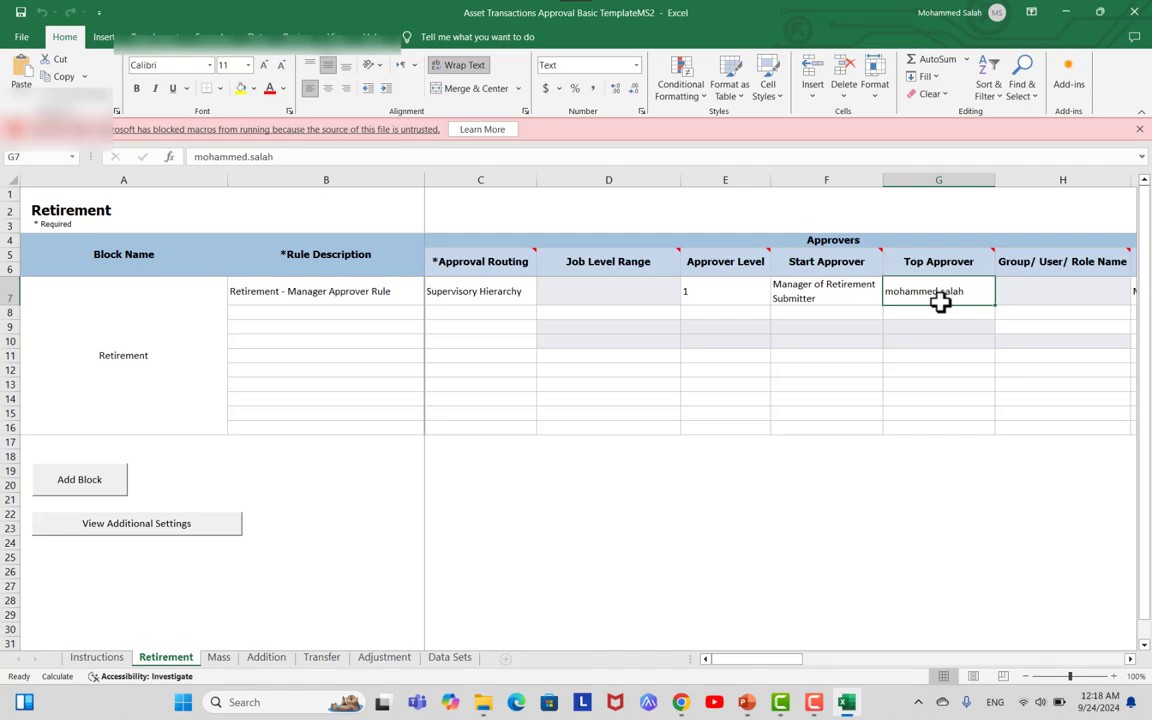
- View the Rule Priority options for the retirement manager approver rule without changing the selection
drag(780, 661, 836, 674)
click(860, 293)
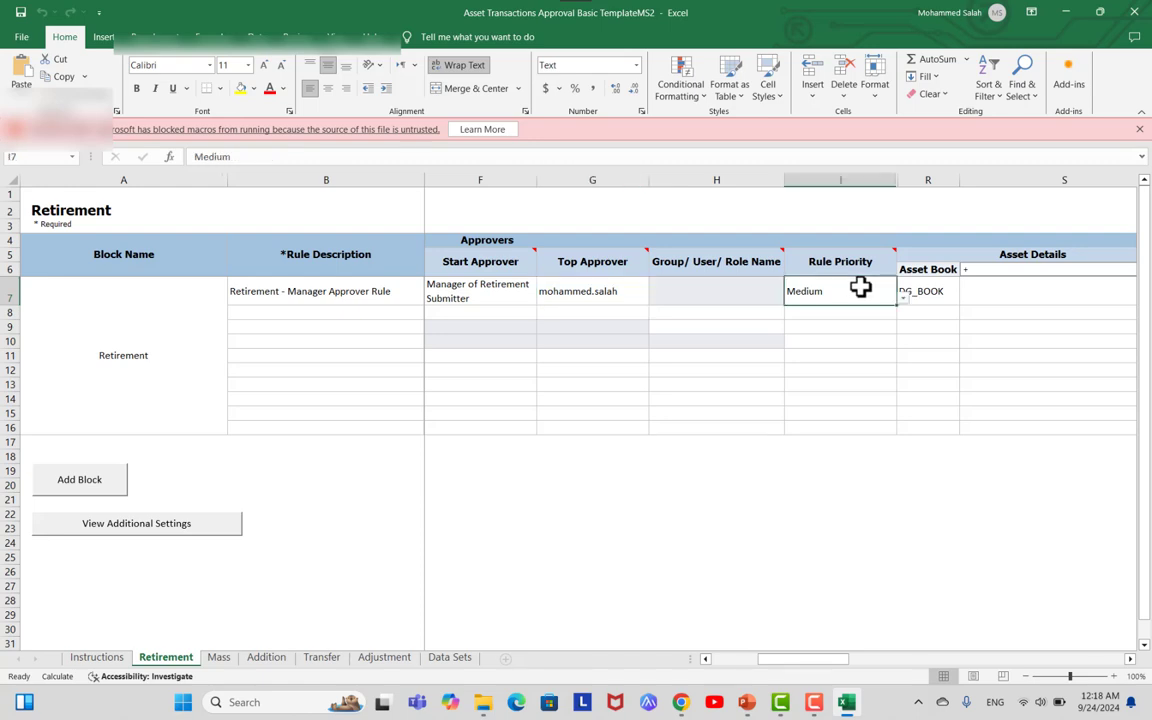
click(903, 298)
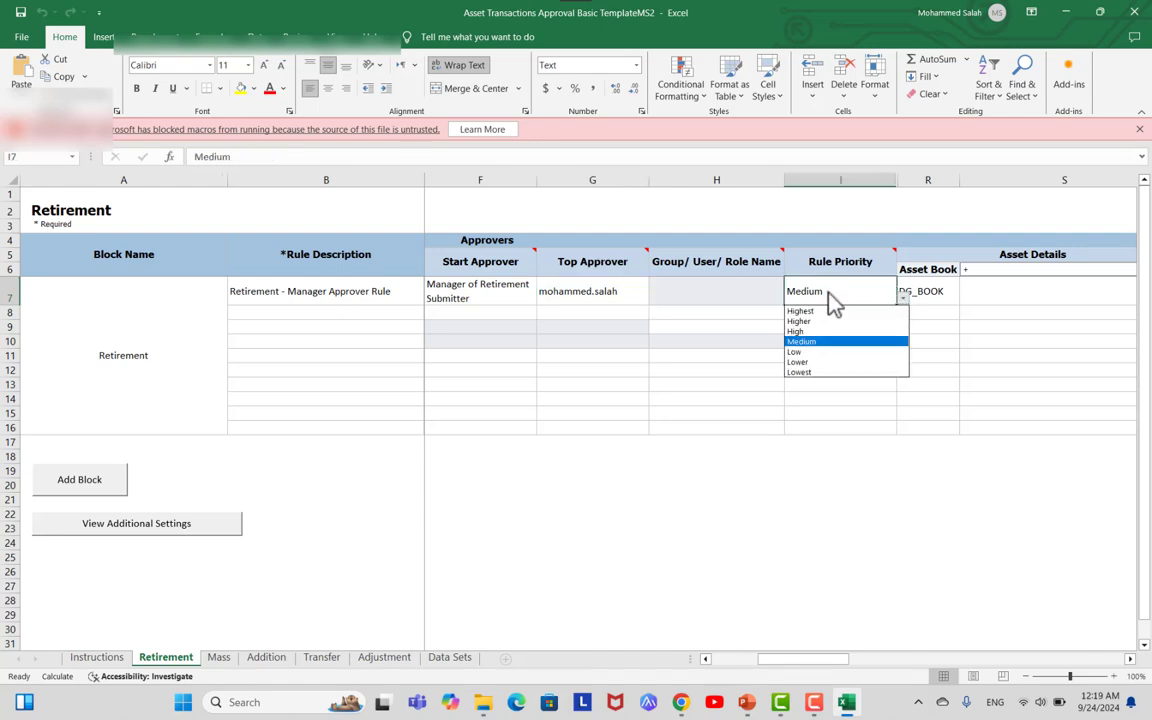
key(Escape)
- Inspect the retirement rule's Asset Book condition and the attributes available under Asset Details, adding none
click(923, 291)
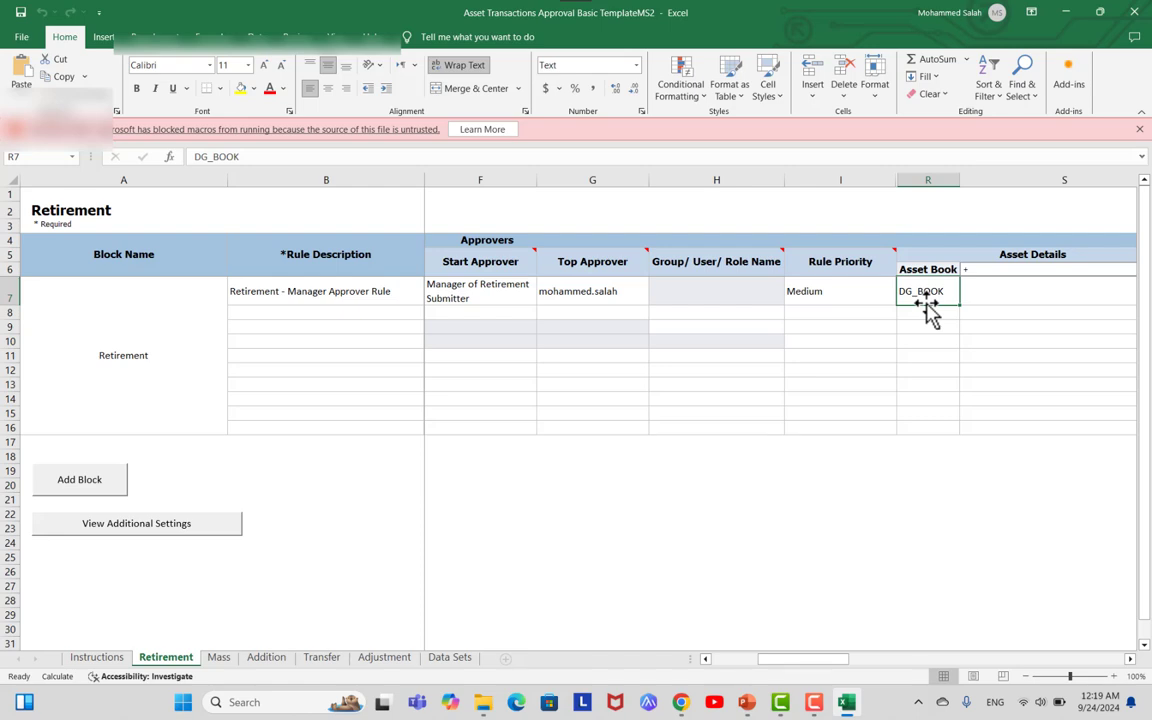
drag(850, 660, 898, 660)
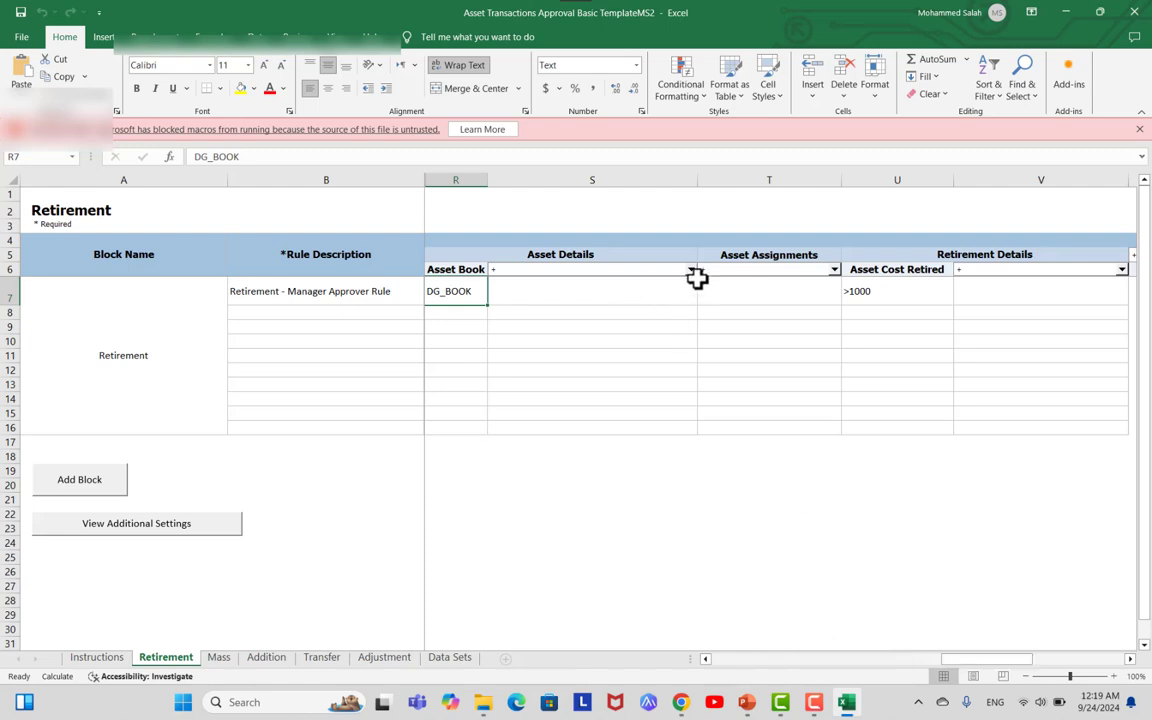
click(689, 271)
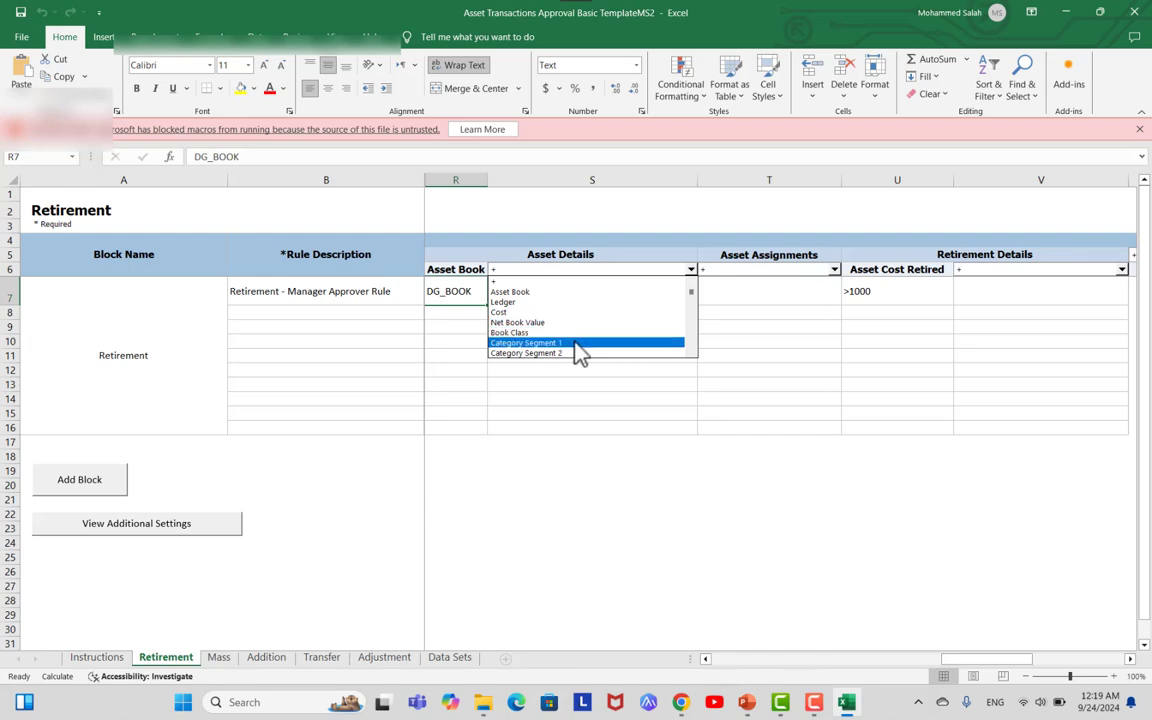
click(640, 220)
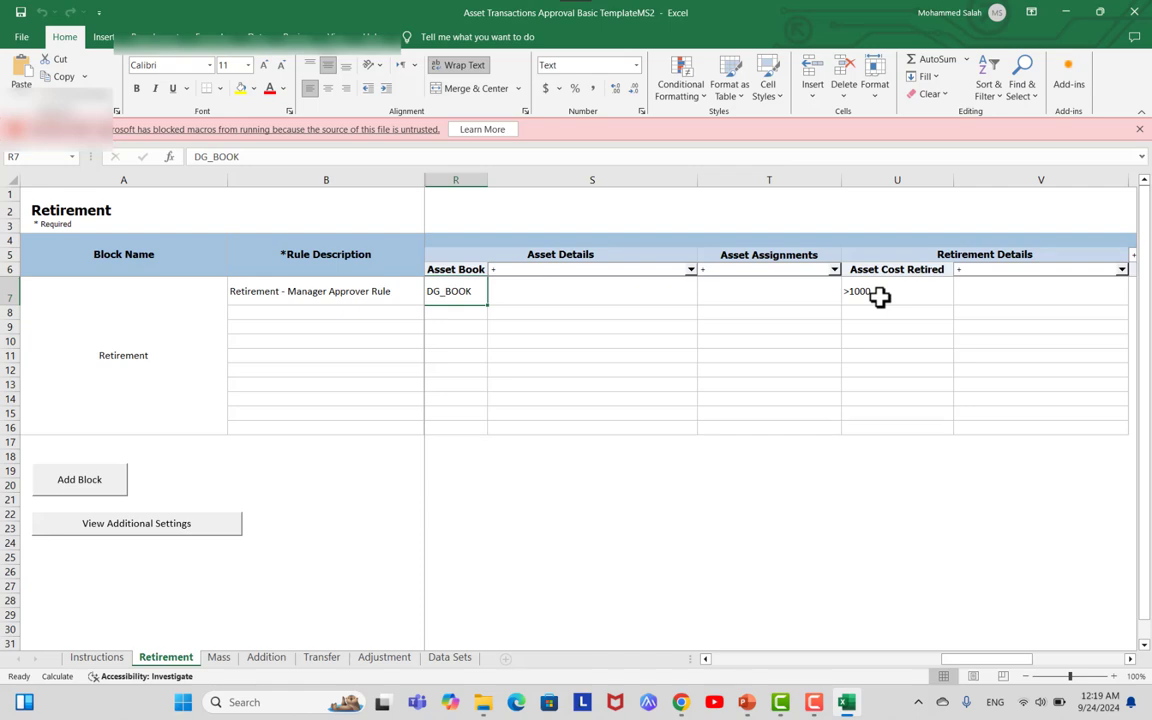
- Set the Approval Routing of the second Retirement rule row to Auto Approve
click(330, 312)
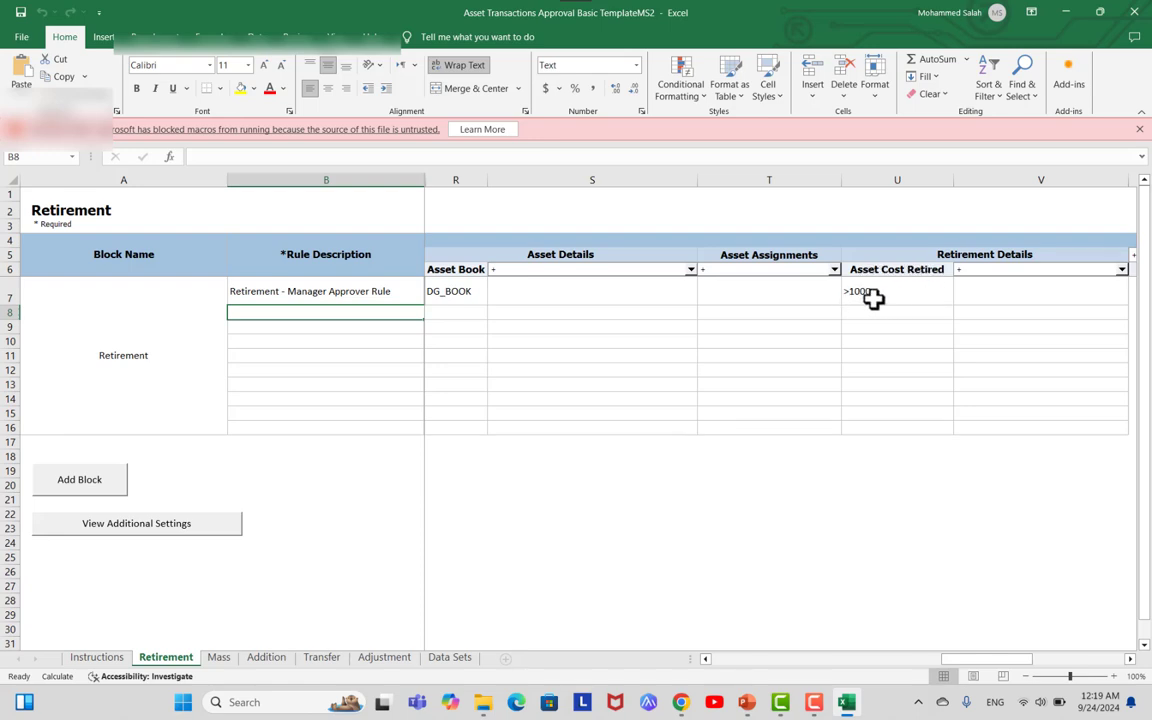
click(462, 314)
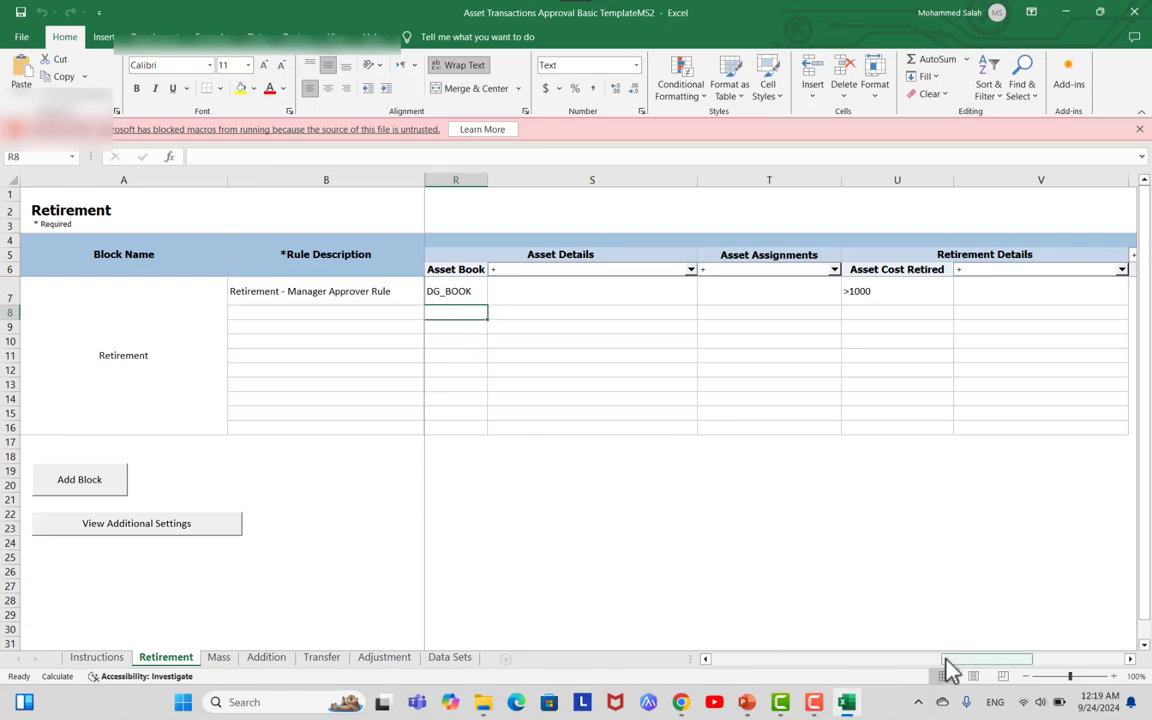
drag(946, 660, 652, 660)
click(515, 312)
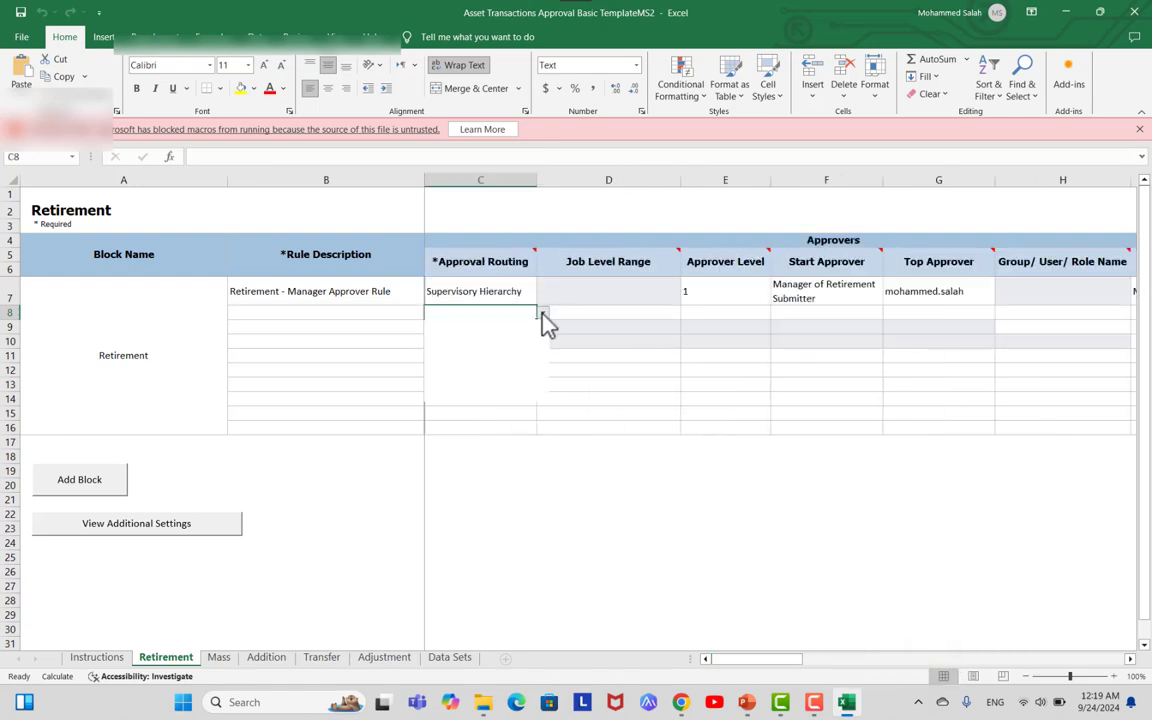
click(542, 313)
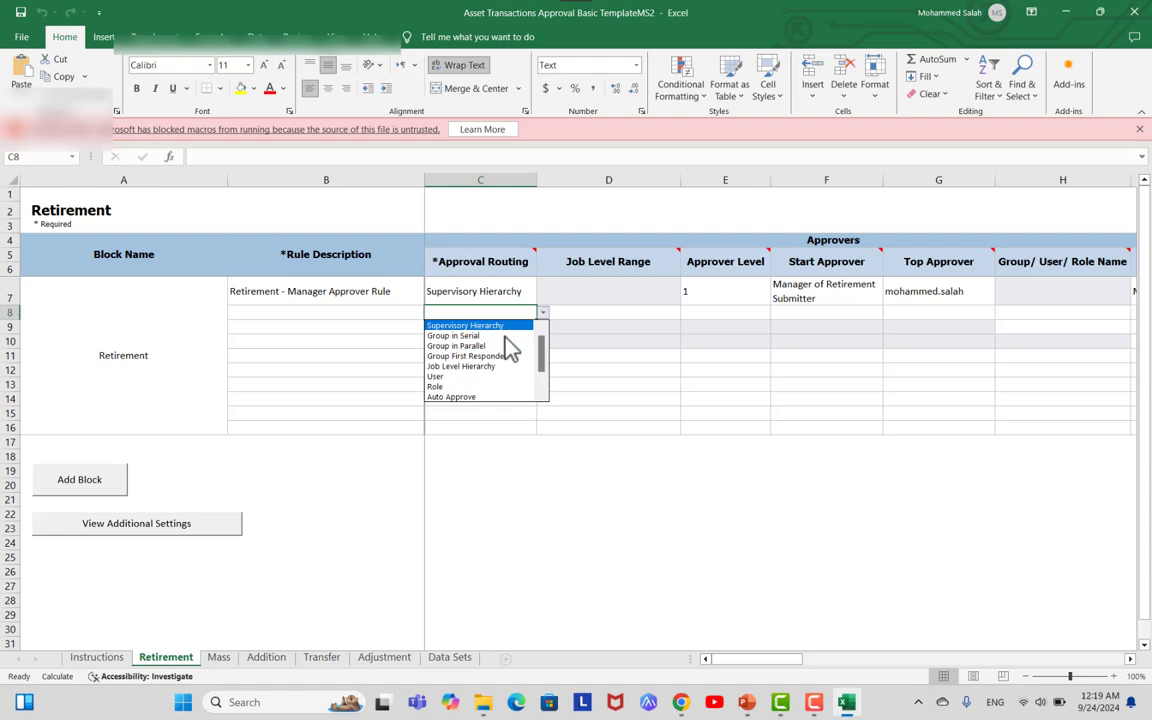
click(472, 396)
click(376, 314)
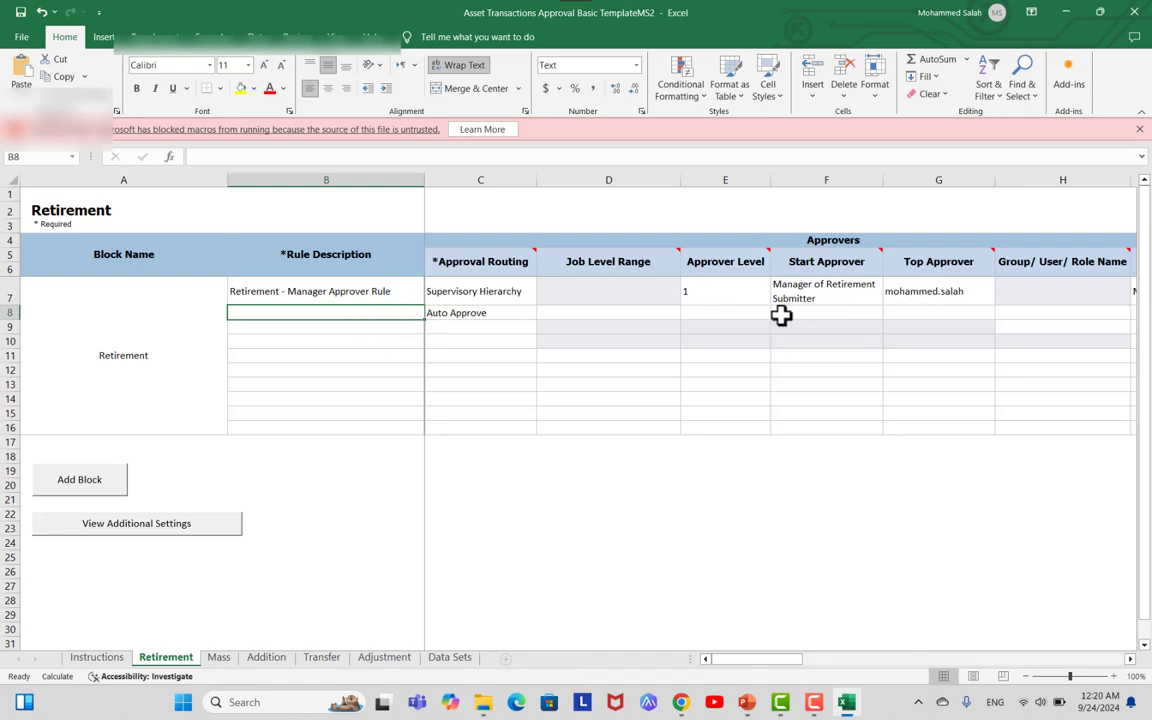
- Examine the condition attributes offered under Retirement Details on the Retirement sheet without adding one
drag(746, 659, 892, 661)
click(1016, 311)
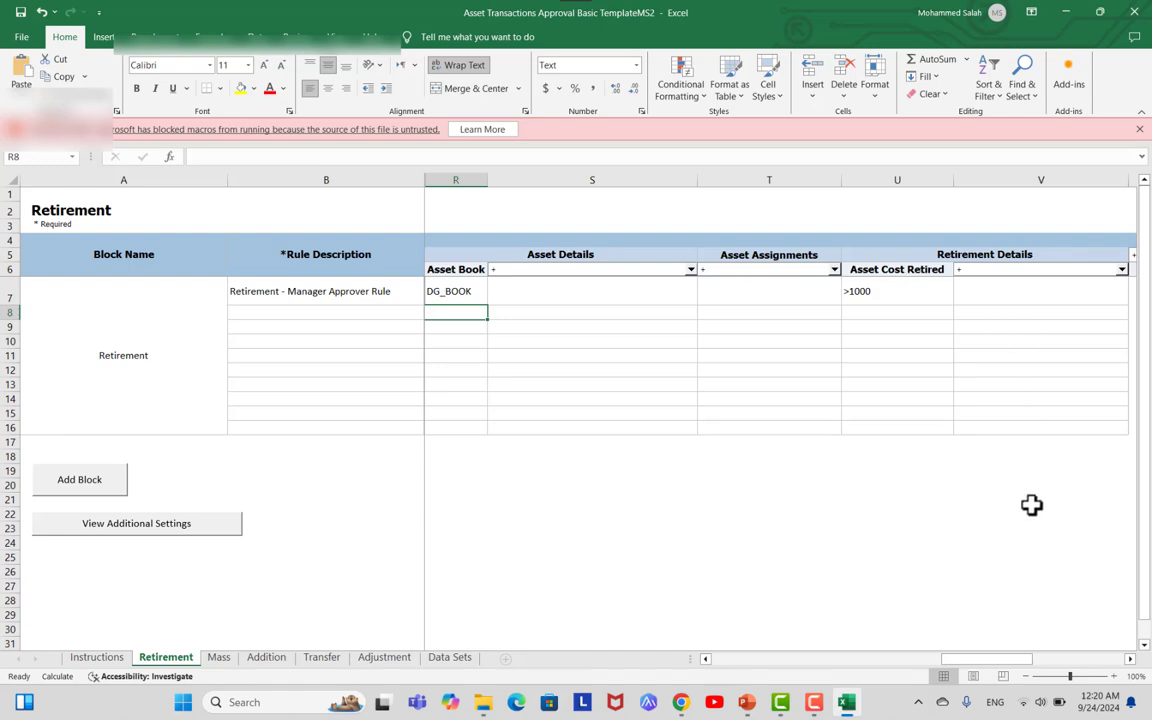
click(1122, 270)
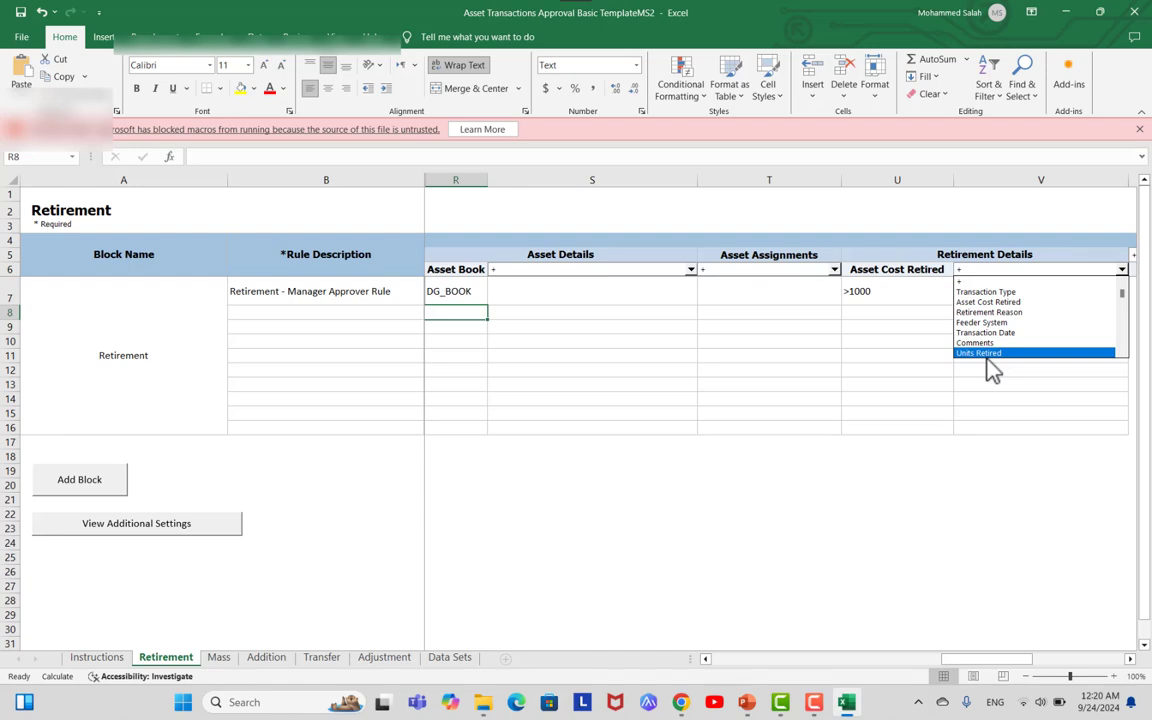
scroll(1126, 303, down, 5)
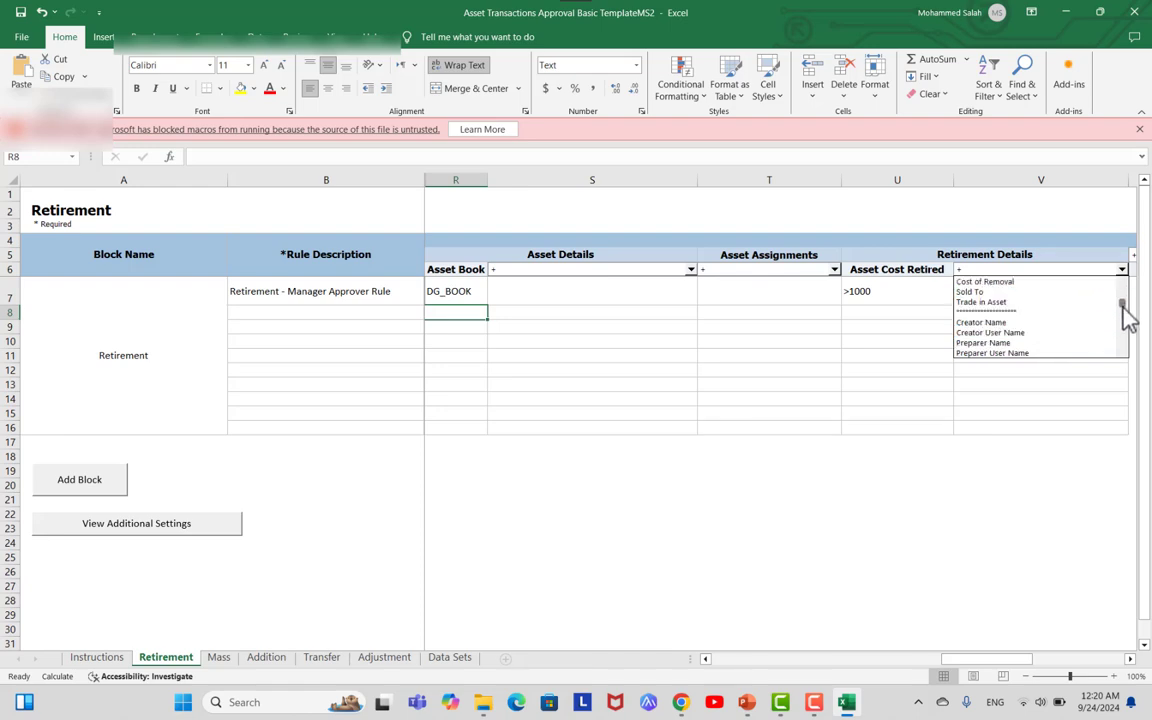
scroll(1126, 315, down, 2)
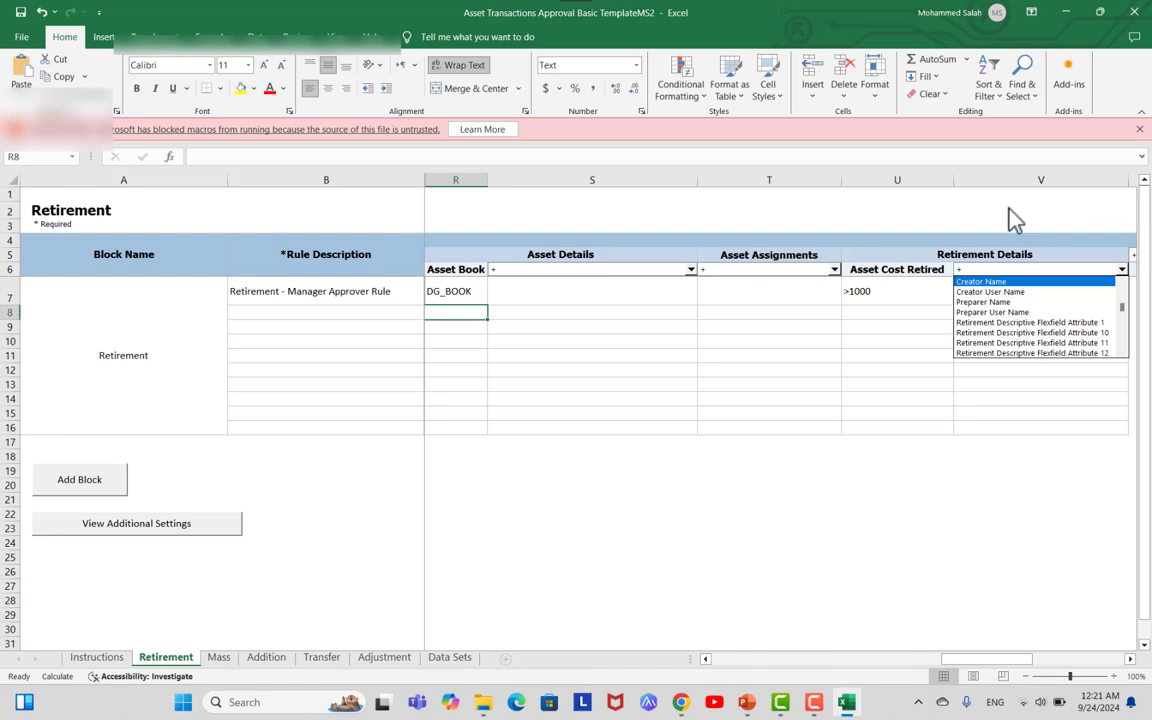
click(851, 660)
- Set the Approval Routing of the second Retirement rule row to FYI
drag(975, 660, 717, 667)
click(507, 316)
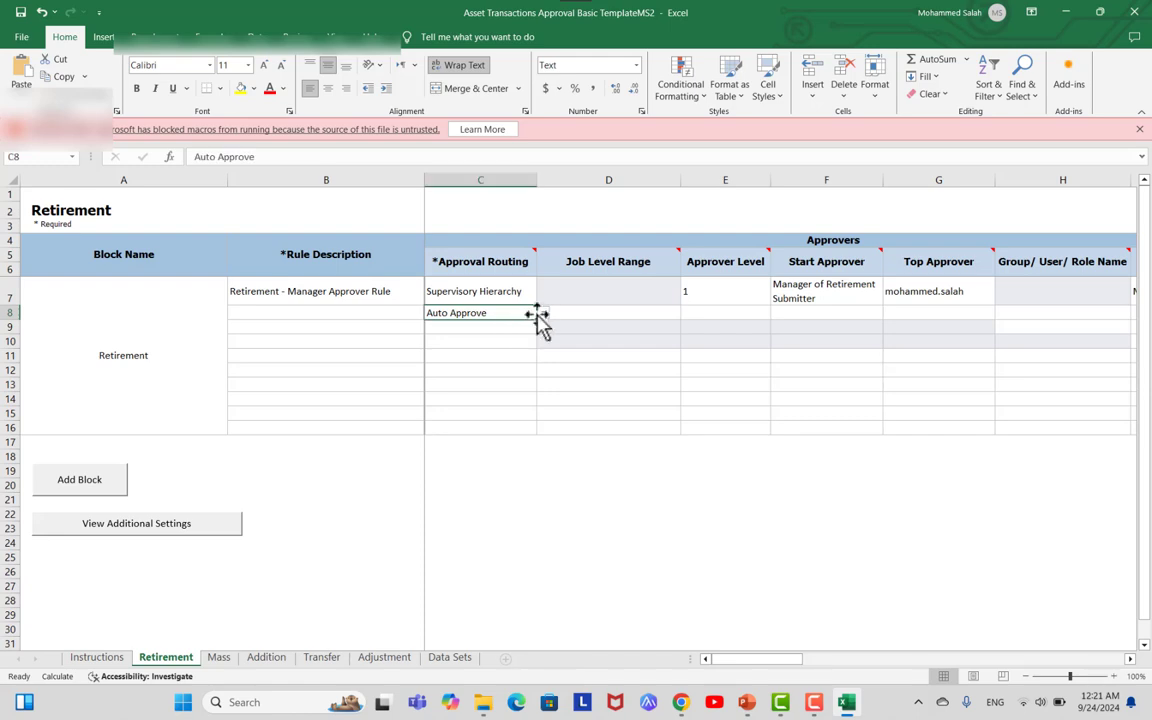
click(542, 314)
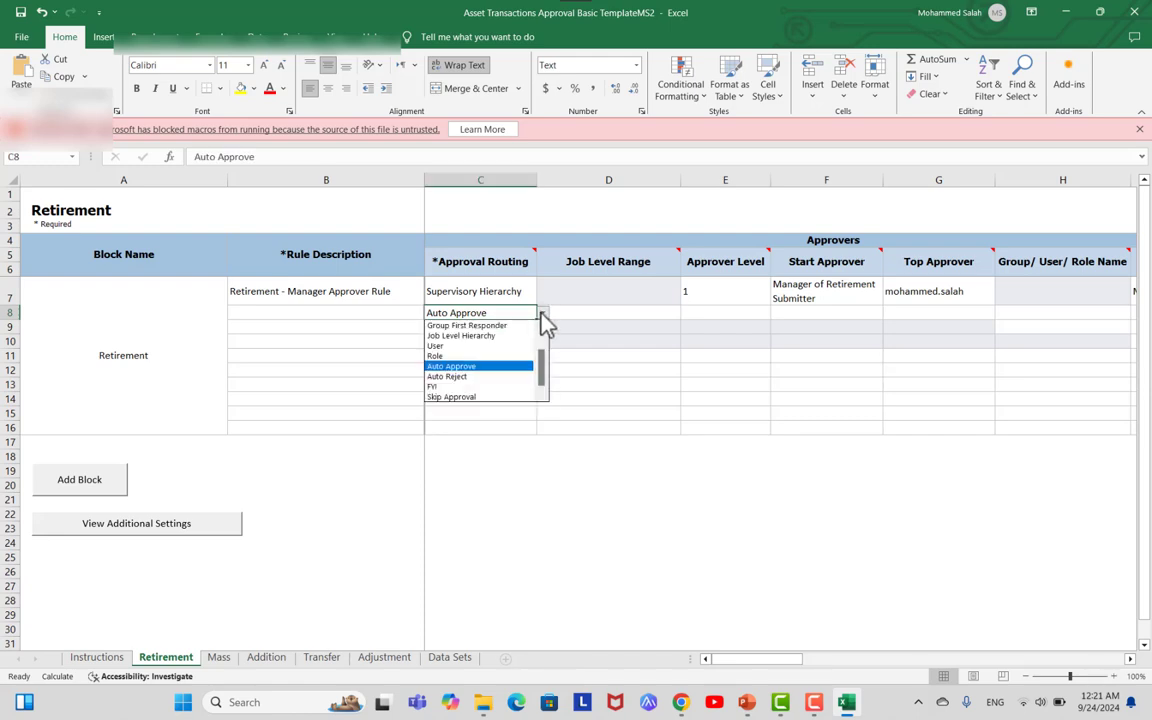
click(455, 387)
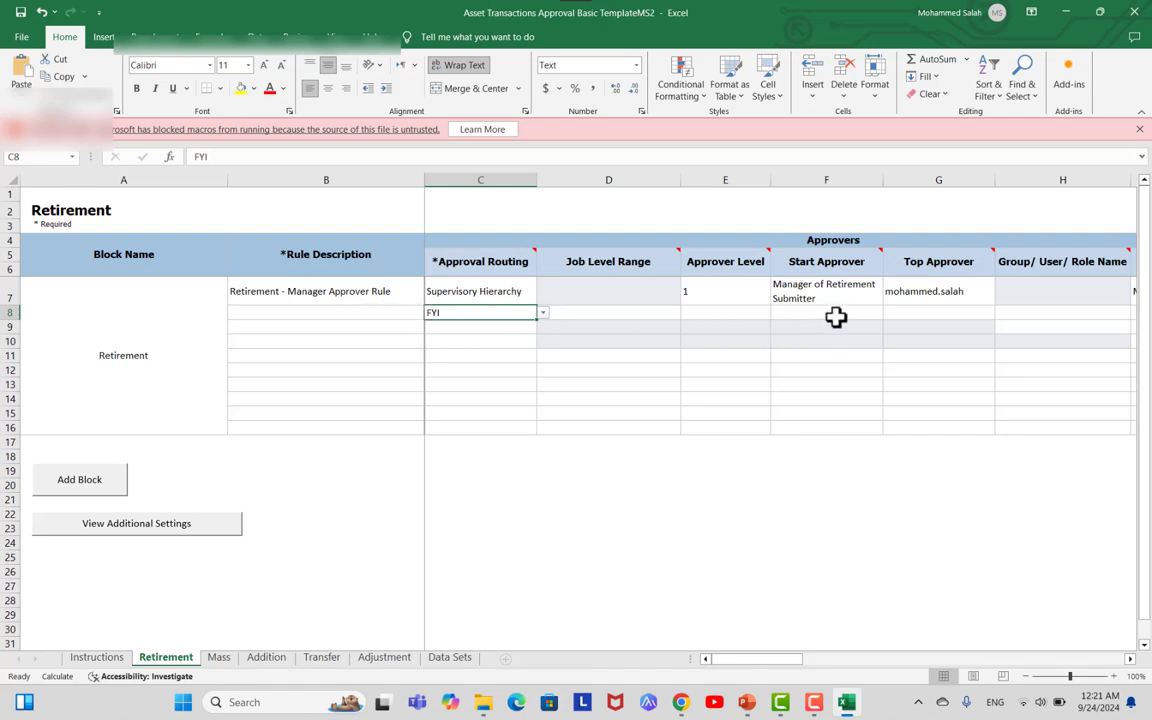
click(907, 314)
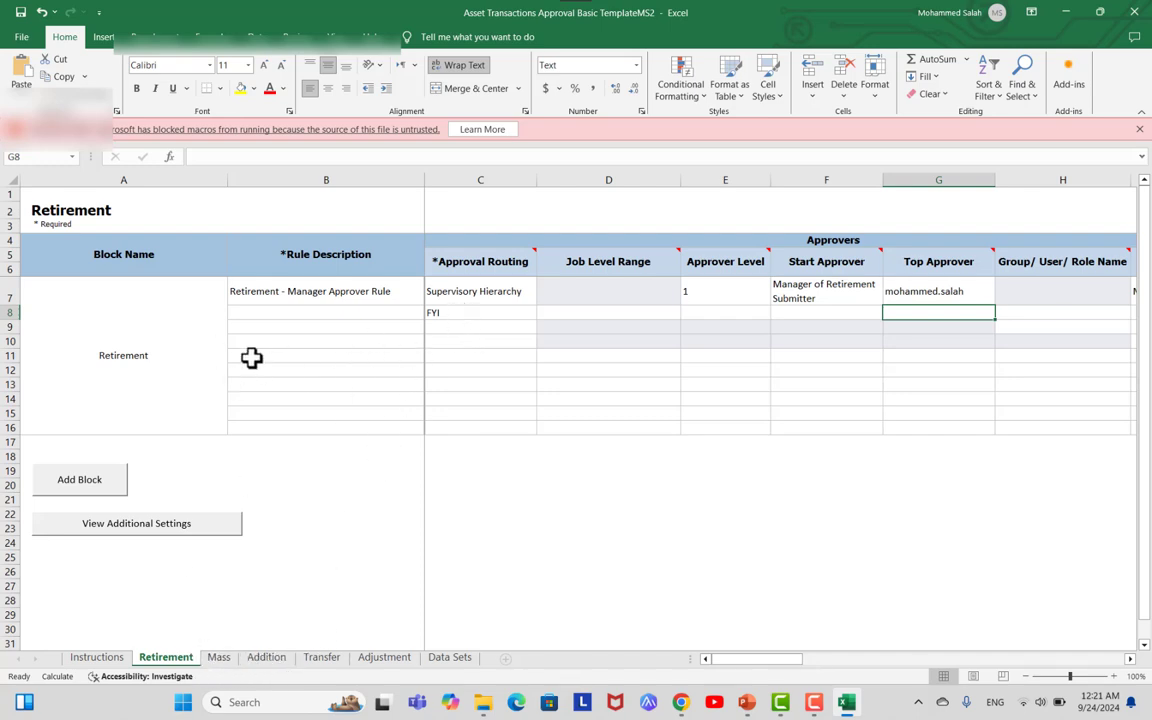
- Review the Addition, Transfer and Adjustment rule sheets and the Instructions sheet's guidance on generating and loading the rule file
click(274, 660)
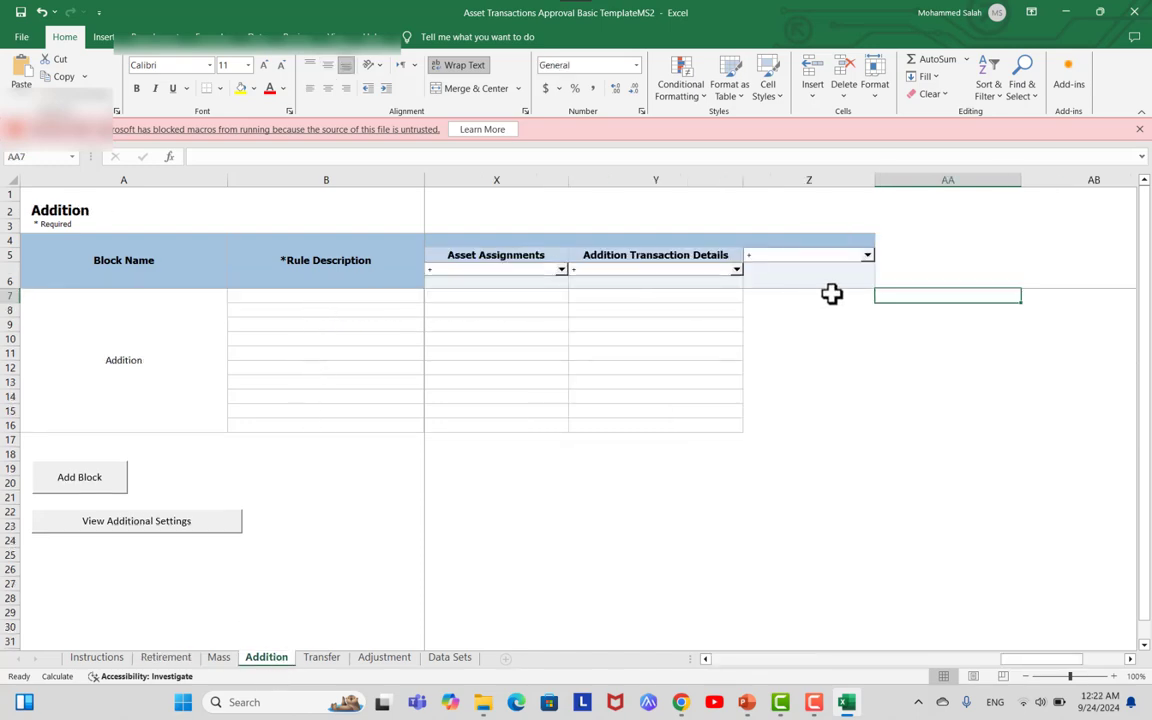
click(321, 660)
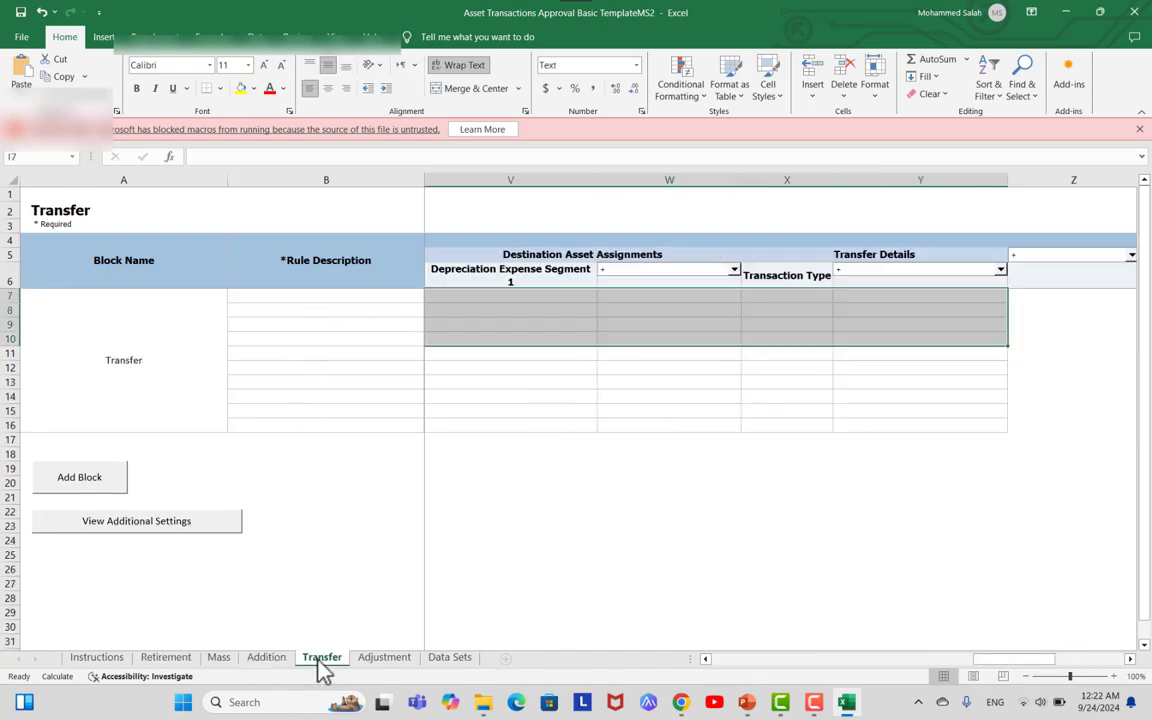
click(822, 297)
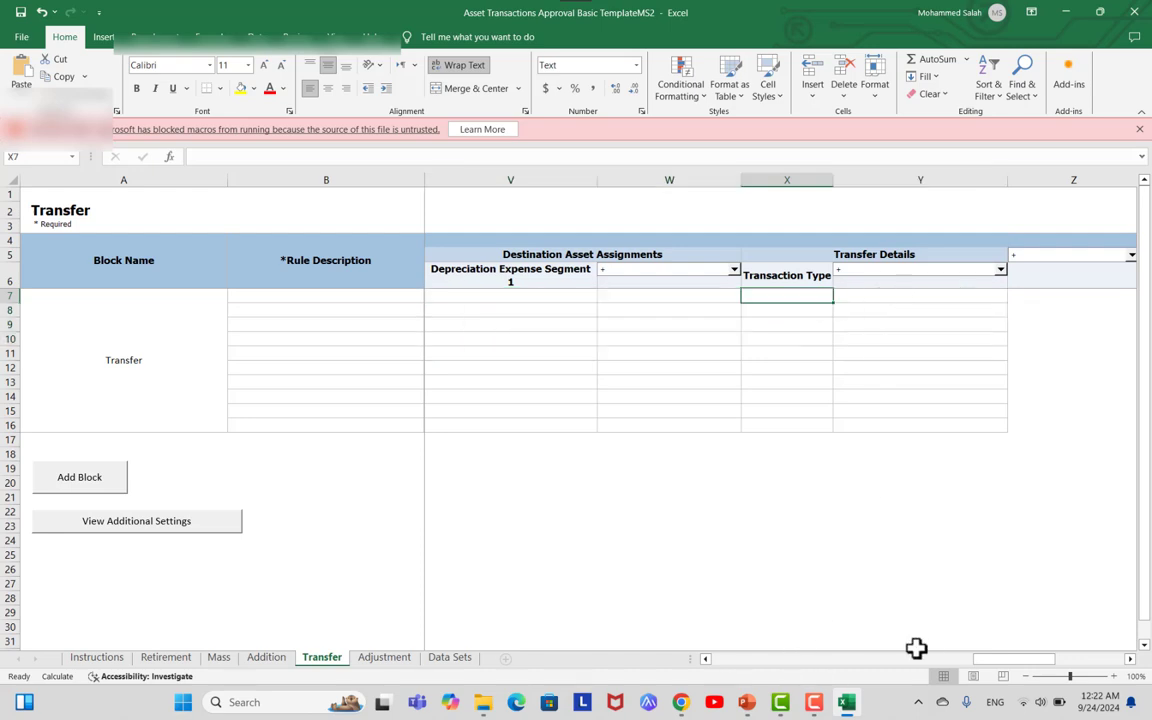
drag(980, 660, 702, 665)
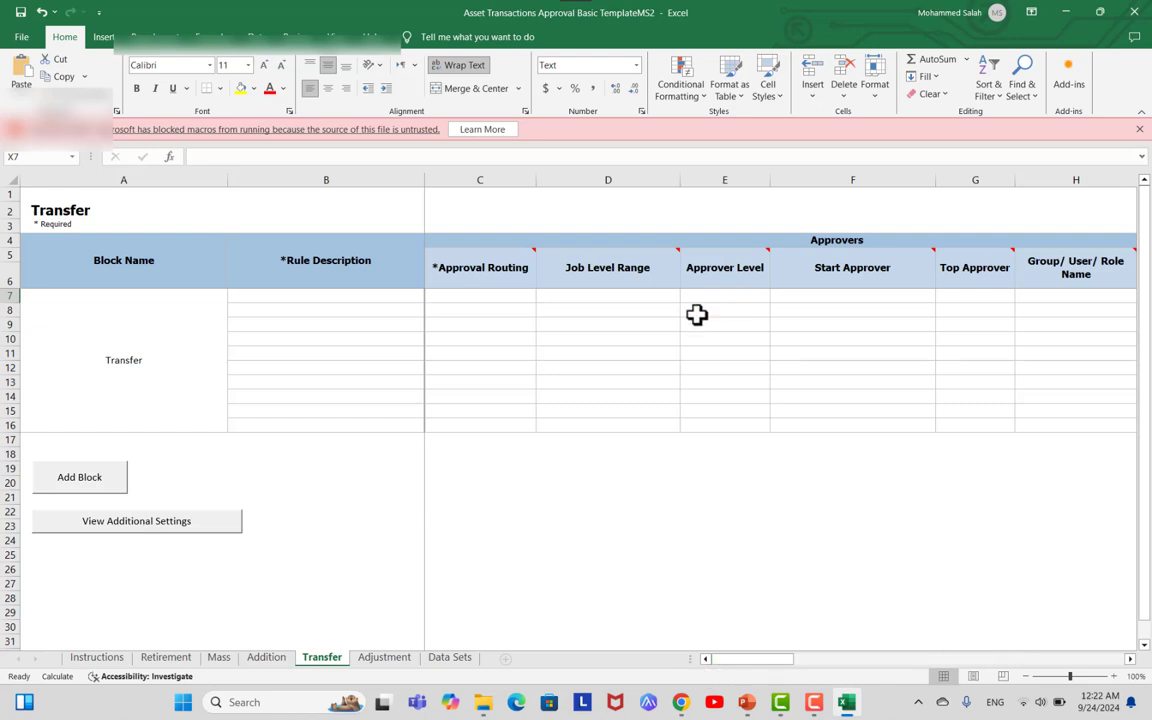
click(390, 662)
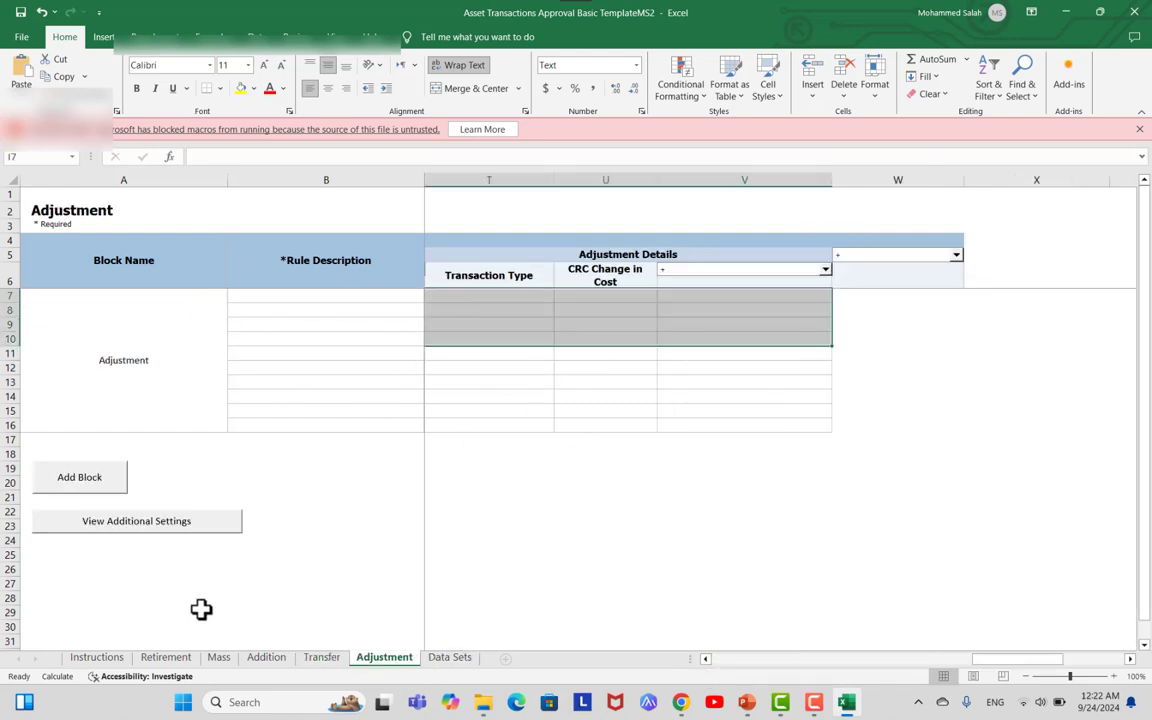
click(97, 658)
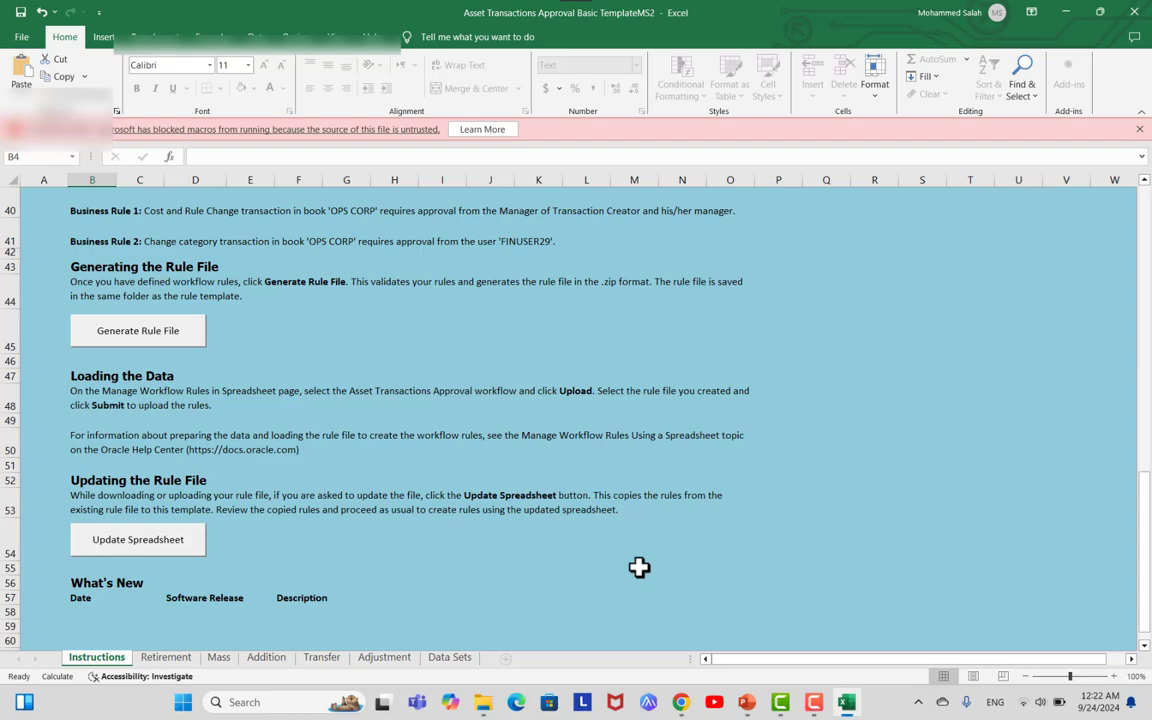
- Switch to Chrome and start an Asset Transactions Approval upload with the zipped Asset Transactions Approval Basic TemplateMS file, then cancel it
key(alt+Tab)
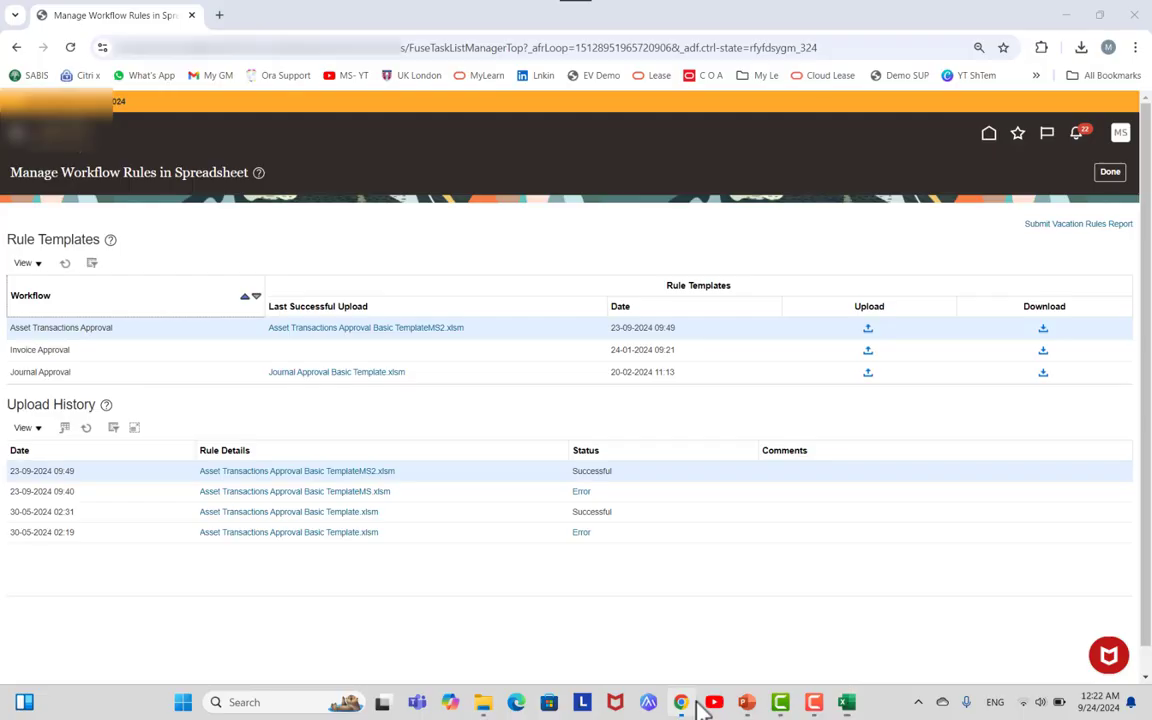
click(868, 328)
click(525, 365)
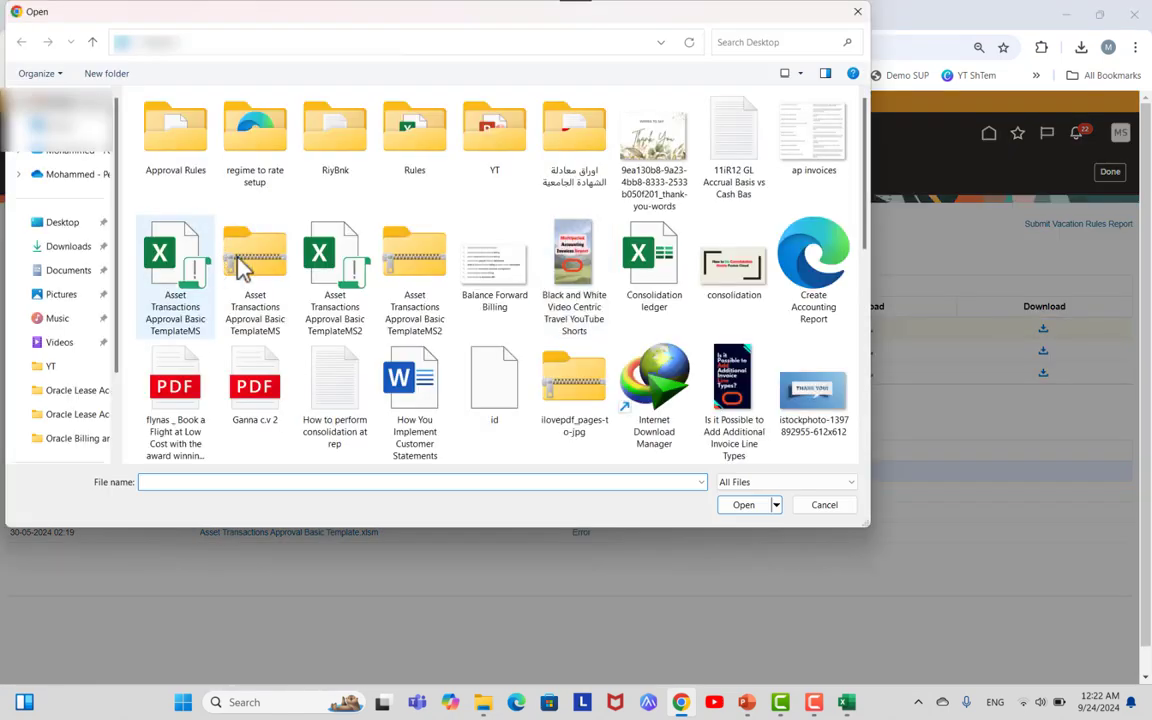
click(258, 262)
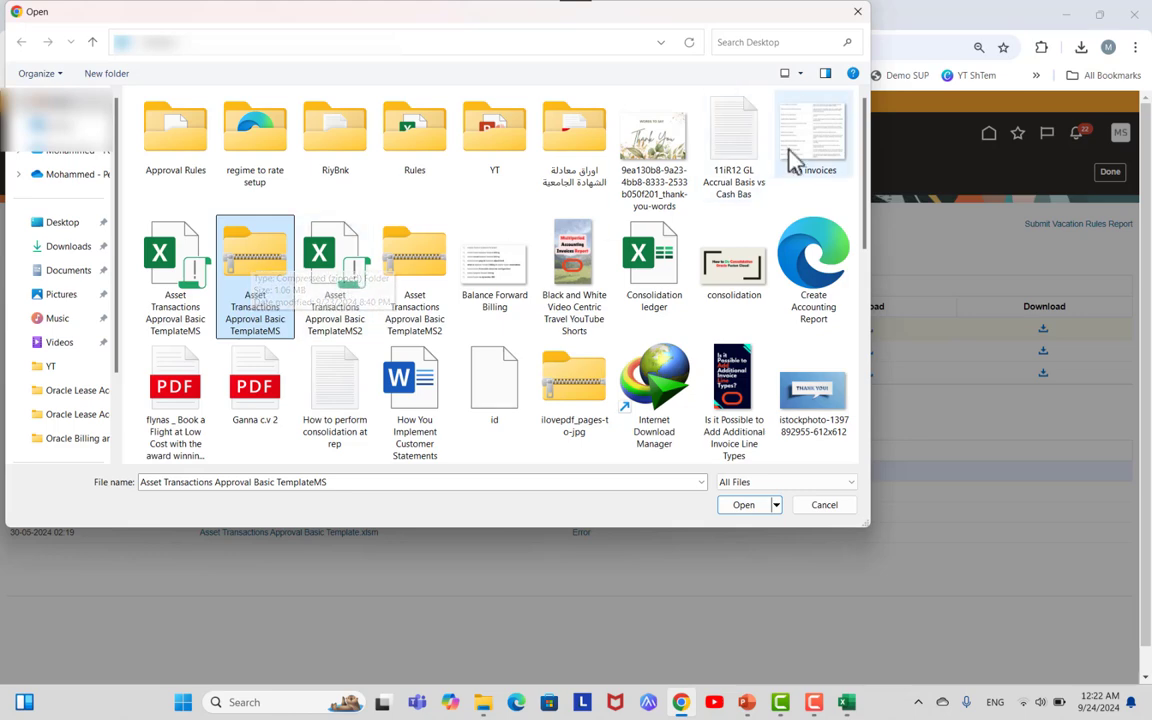
click(857, 12)
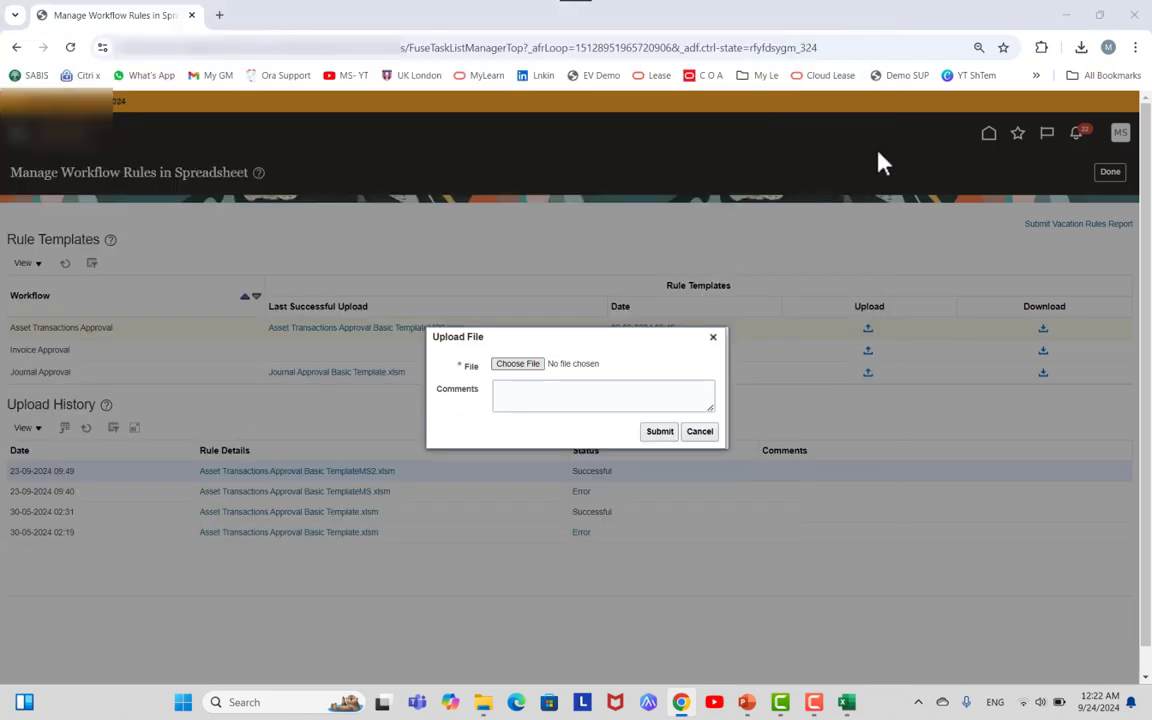
click(714, 337)
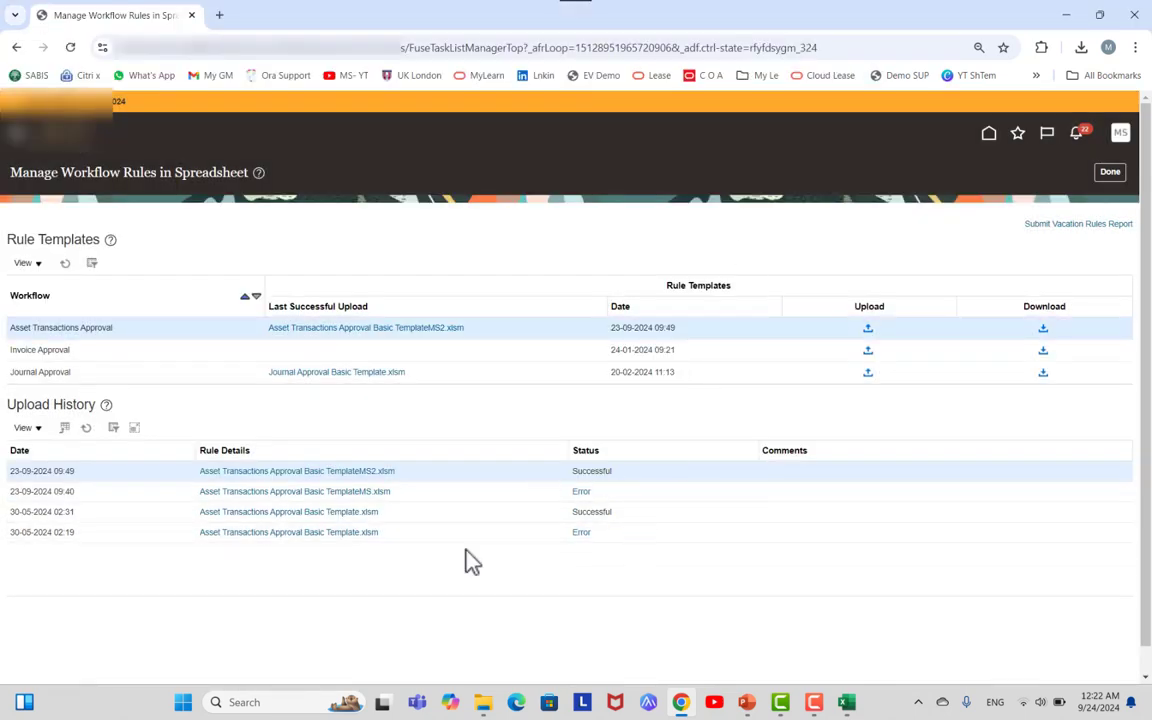
- Refresh the upload history and read the downloaded error file for the Asset Transactions Approval Basic TemplateMS.xlsm upload
click(86, 427)
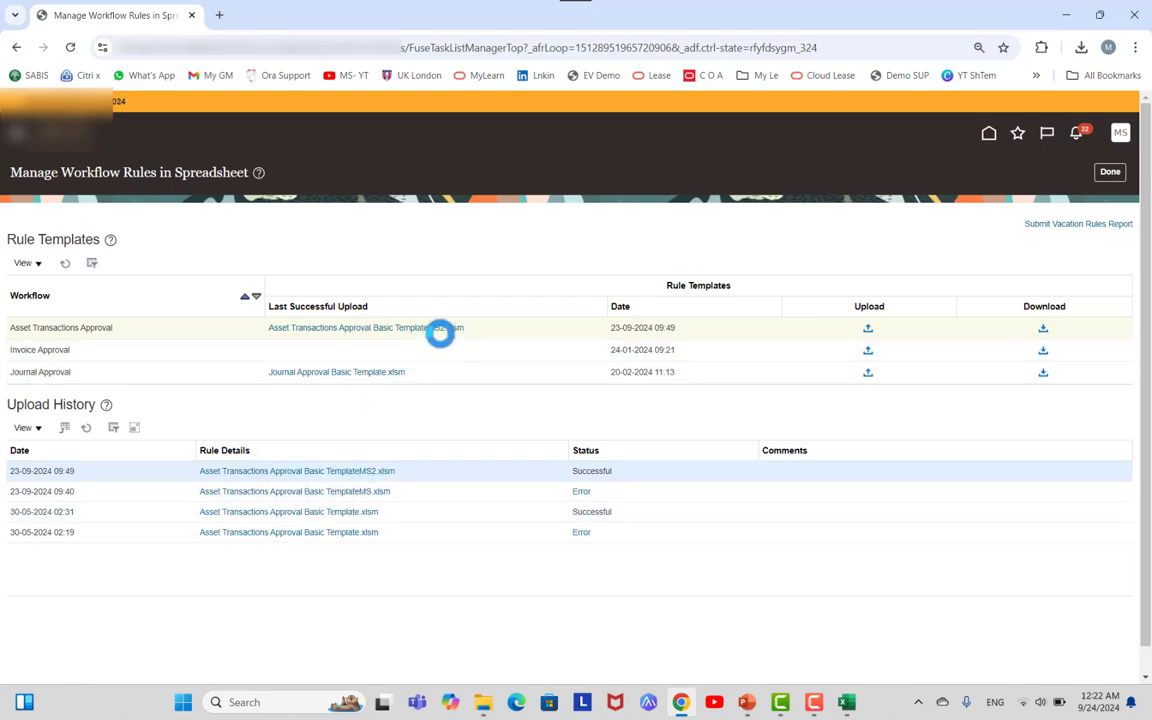
click(380, 488)
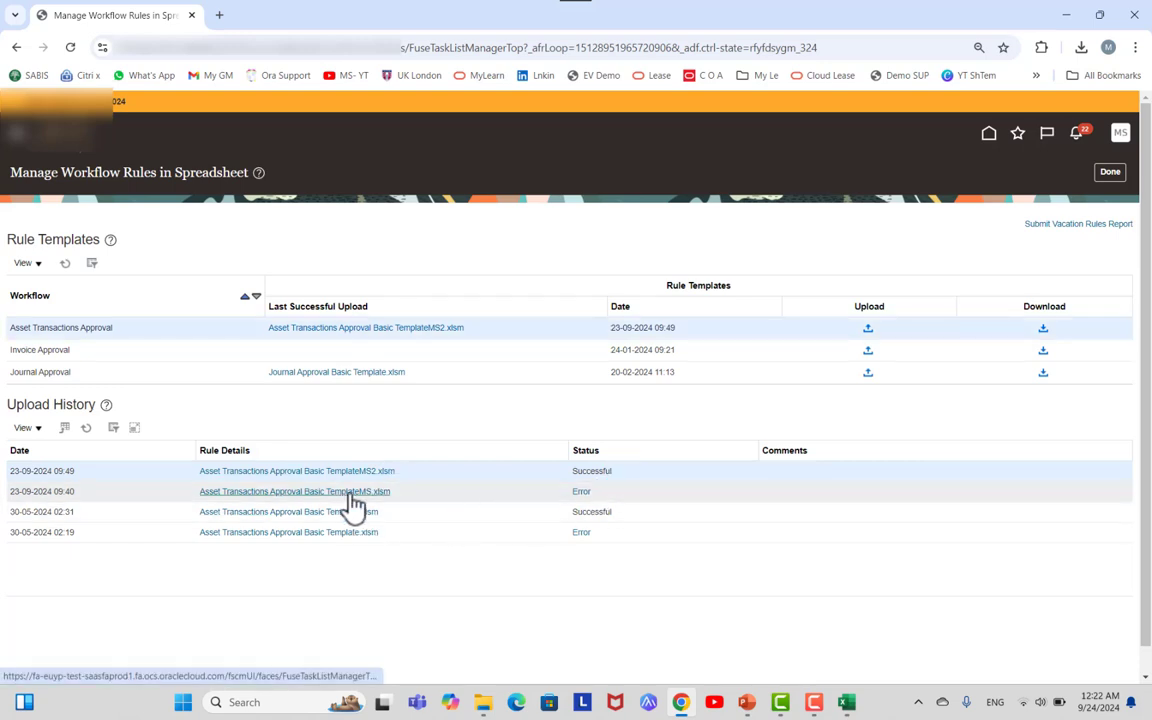
click(583, 491)
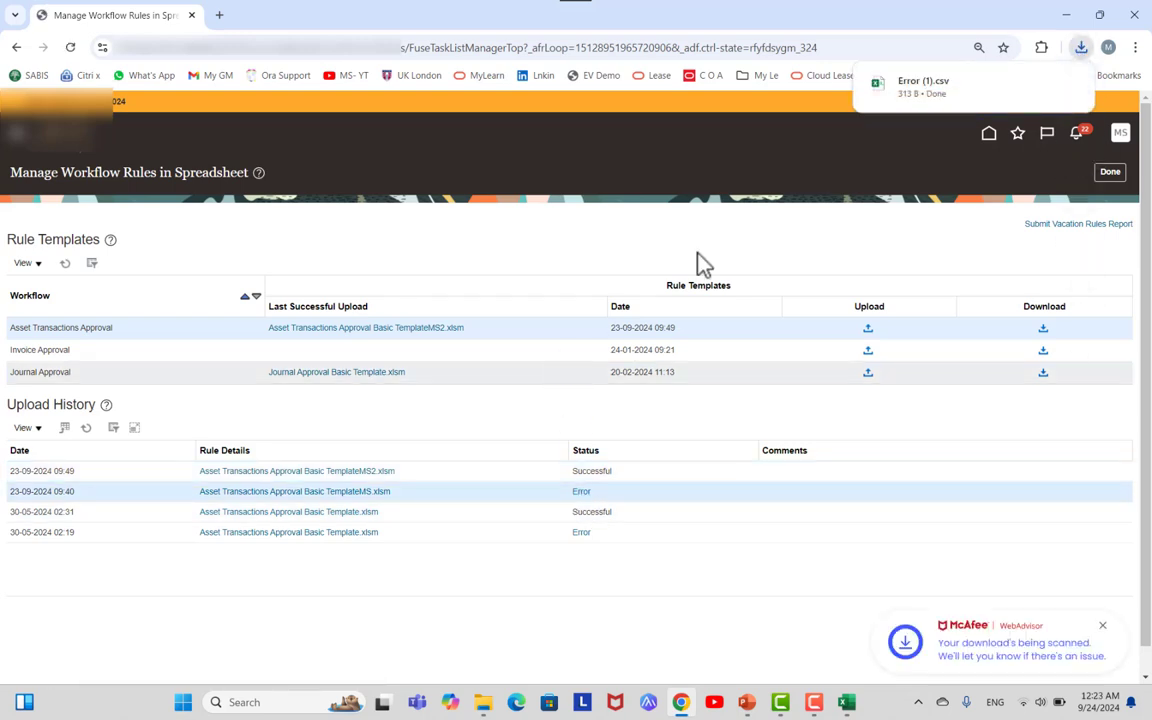
click(935, 92)
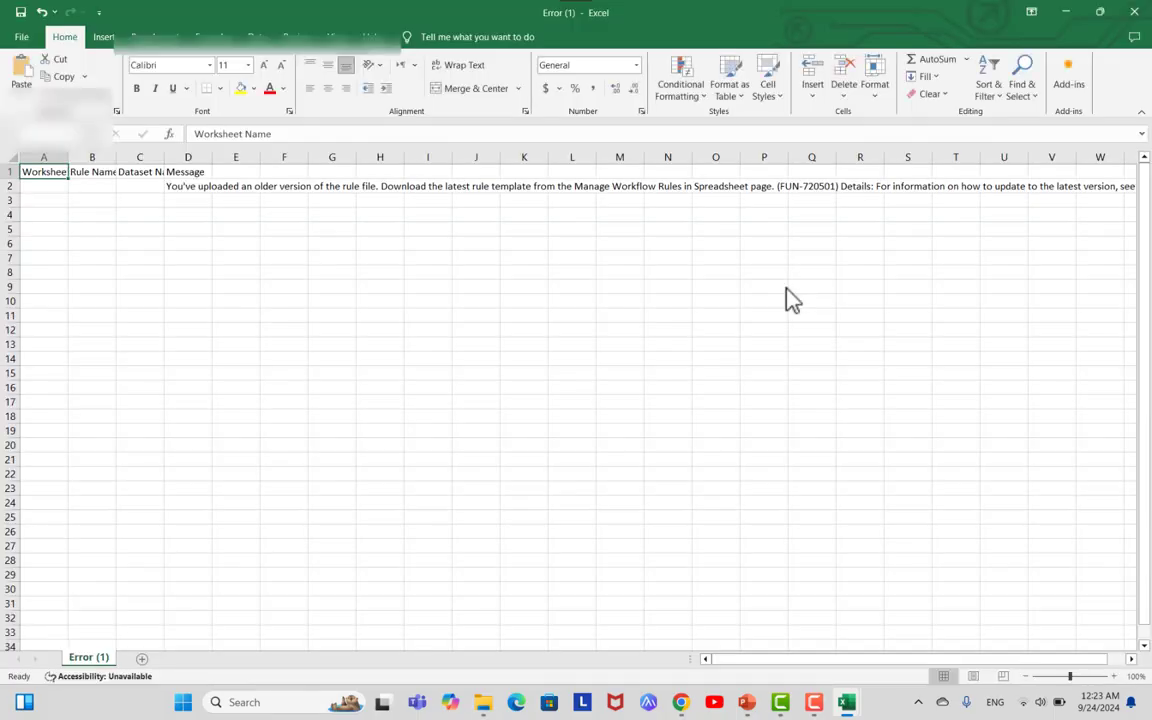
click(184, 215)
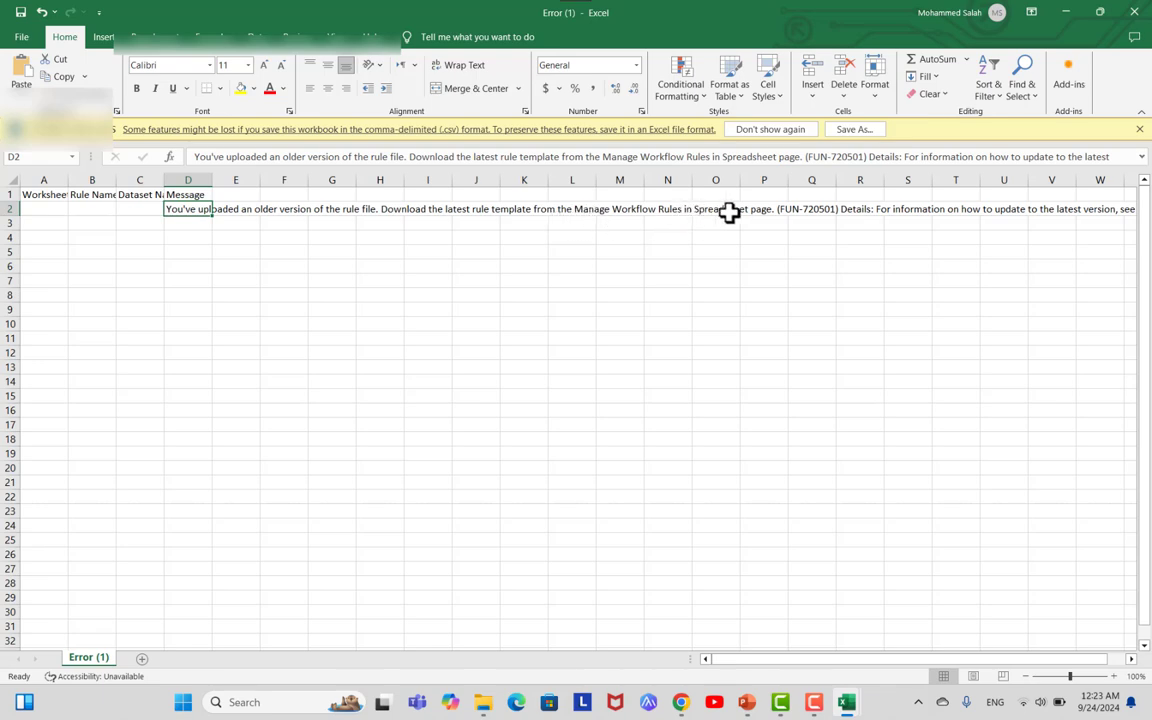
click(1065, 12)
click(1065, 12)
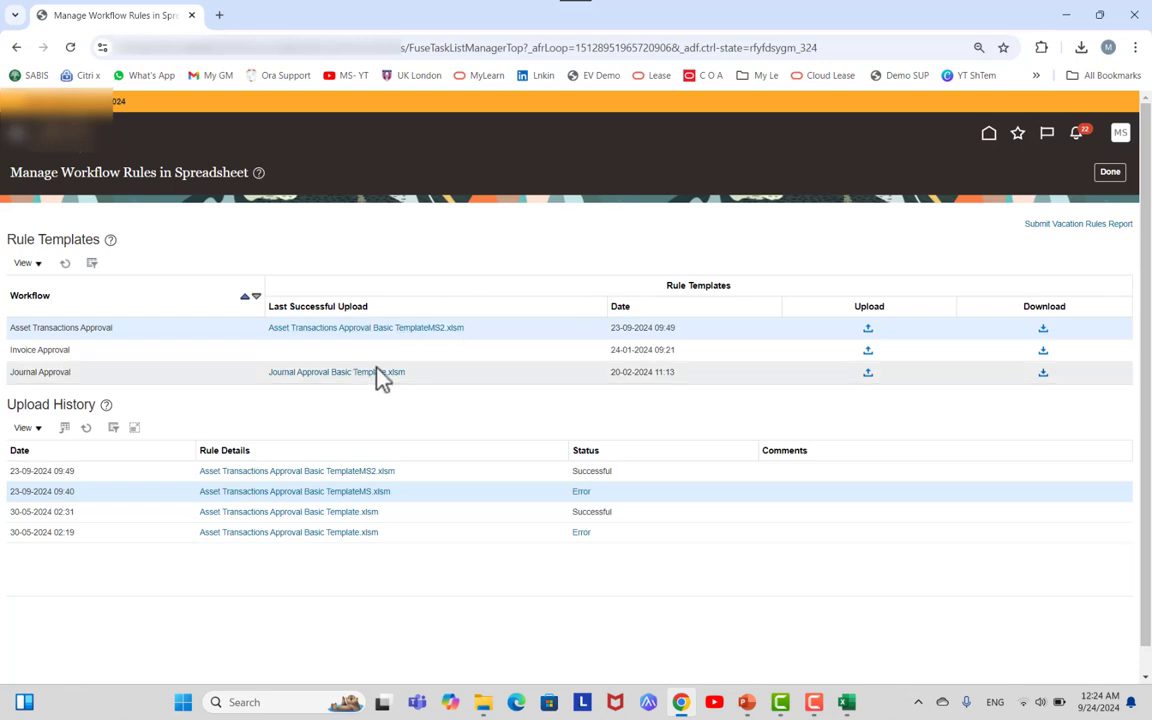
key(alt+Tab)
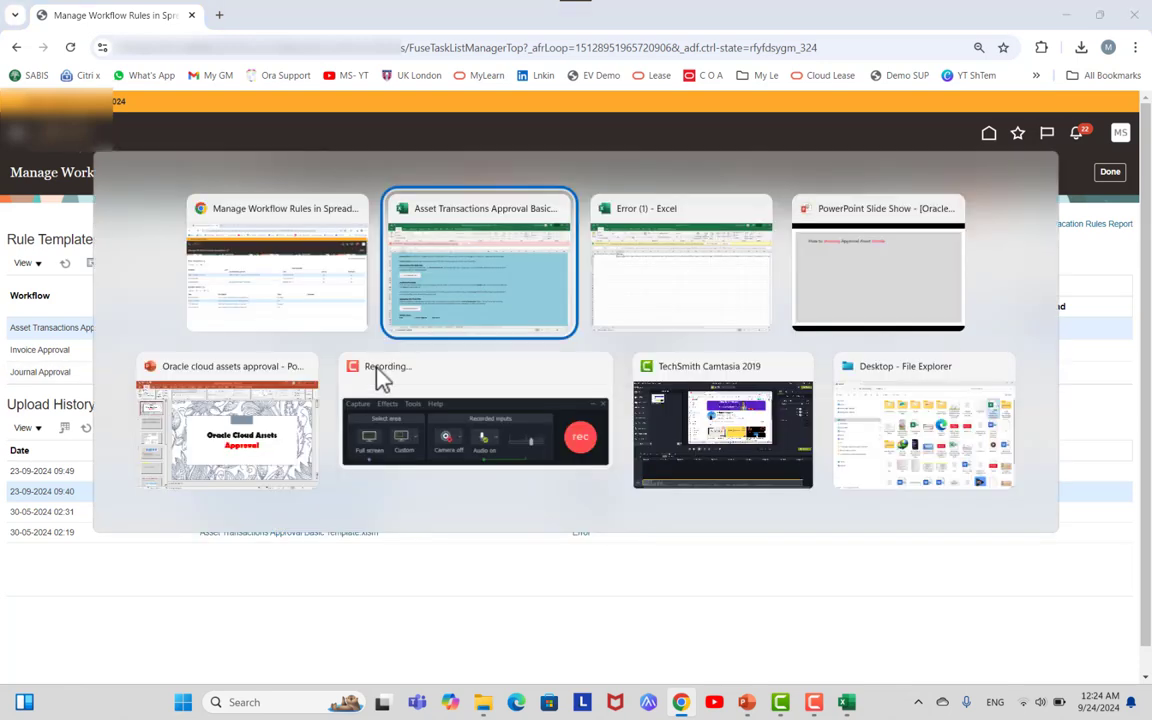
key(alt+Tab)
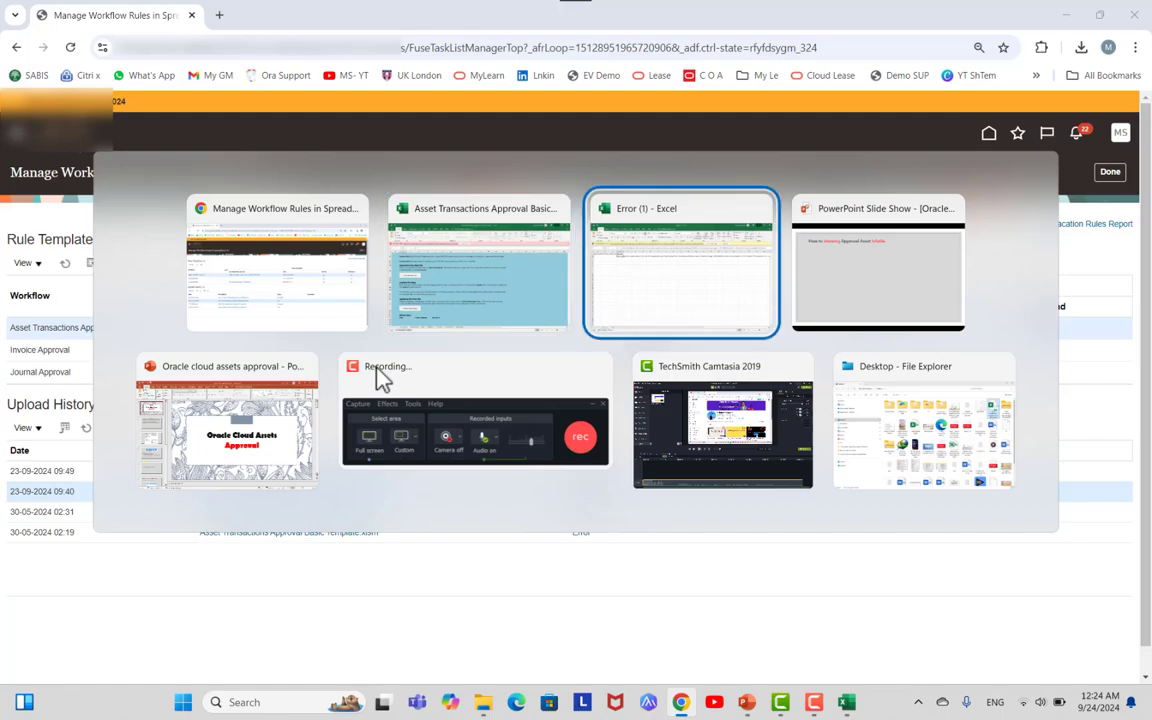
key(alt+Tab)
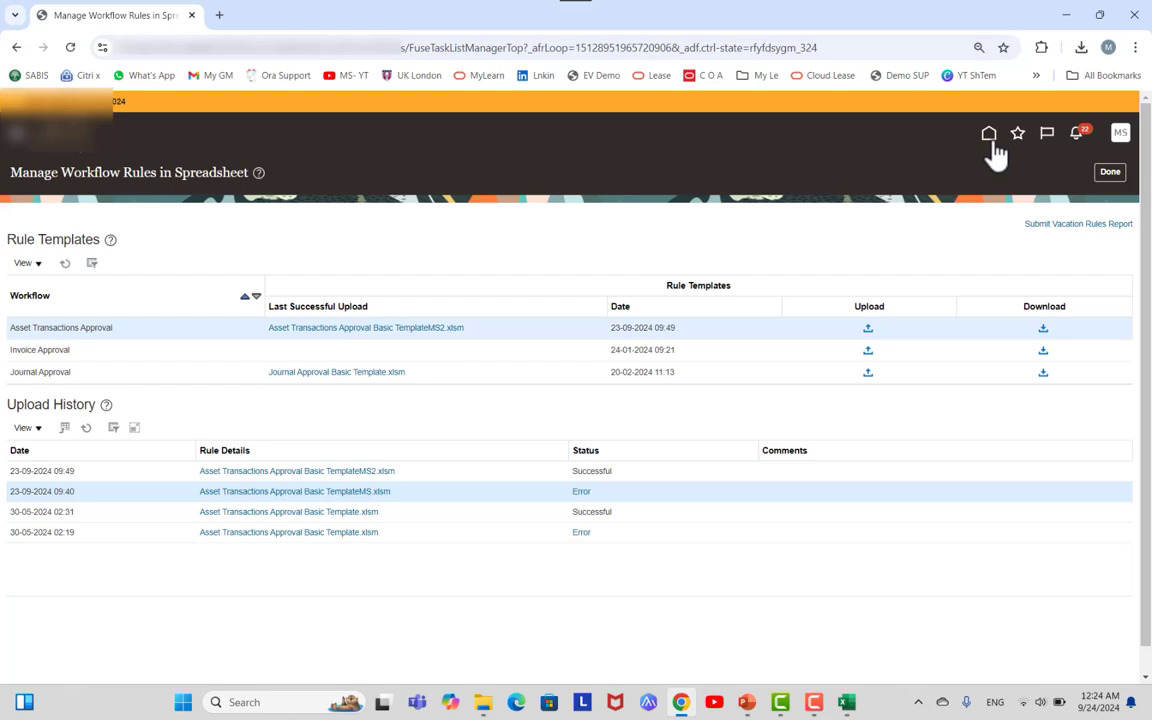
- Search Retire Assets in DG_BOOK for asset numbers starting with 1 and review the book details of asset 10009
click(992, 140)
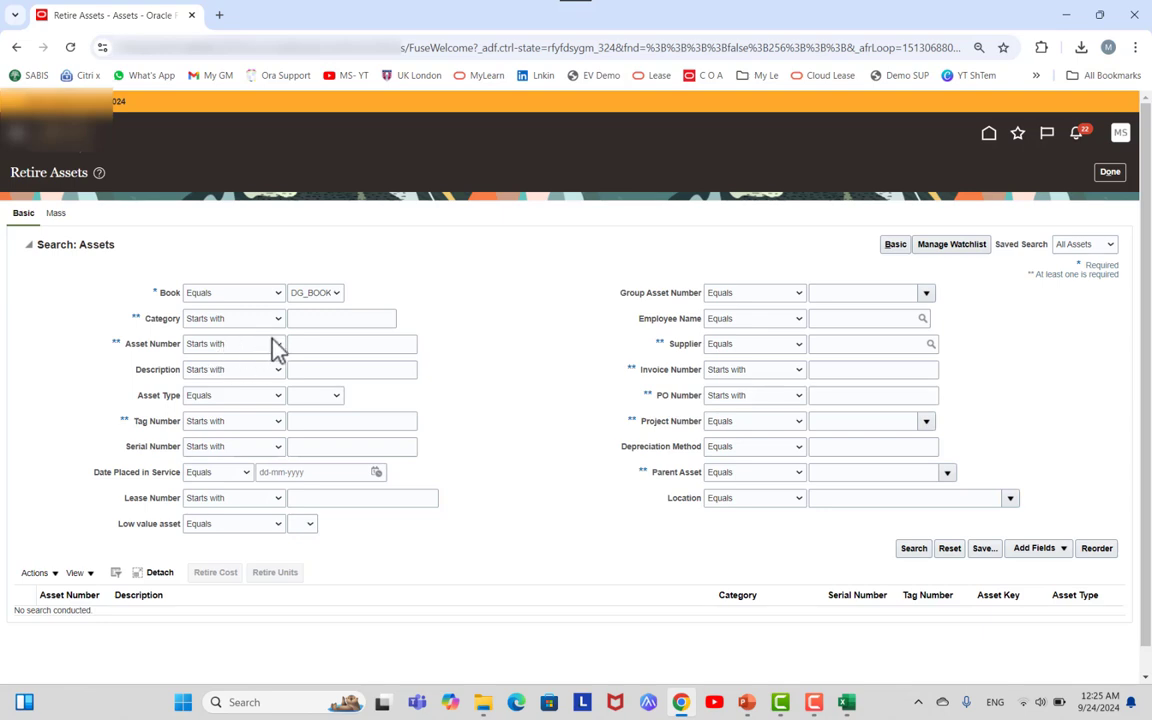
click(320, 347)
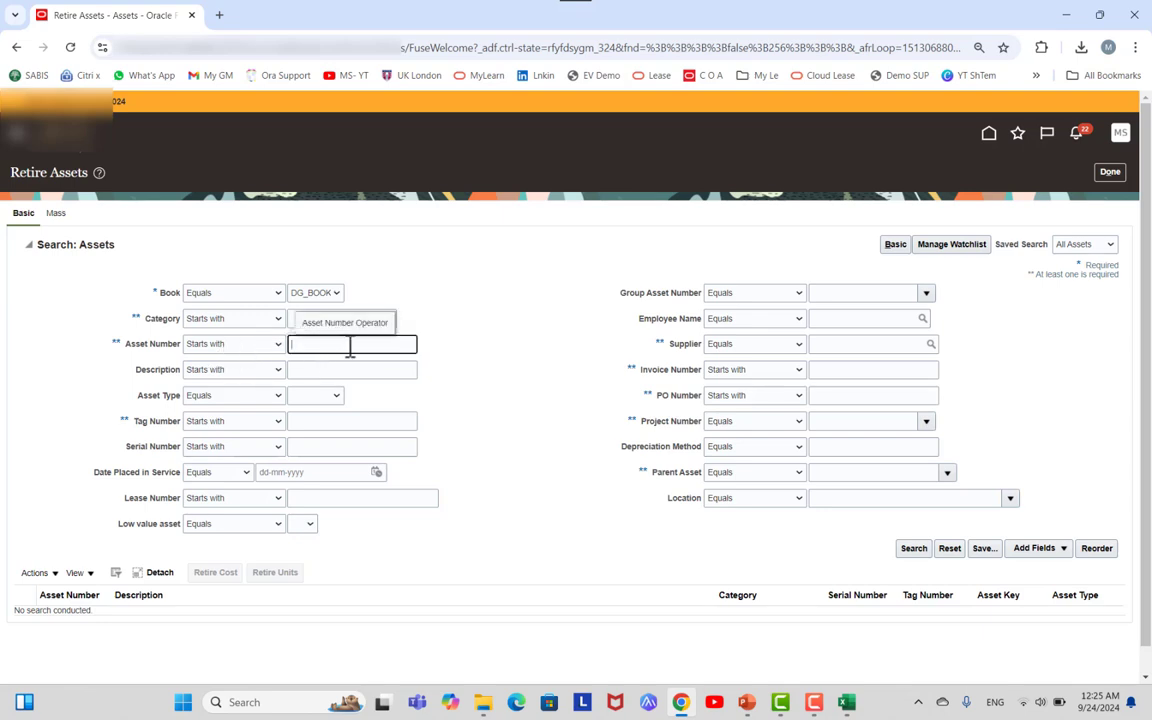
text(1)
click(905, 552)
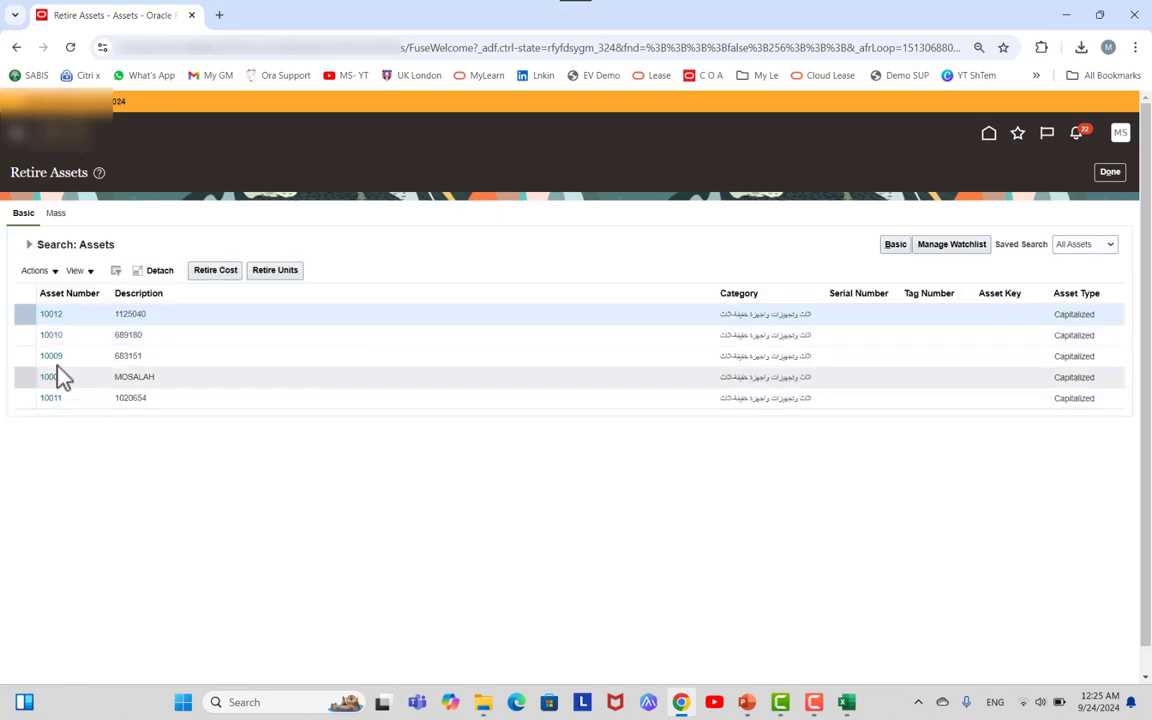
click(52, 358)
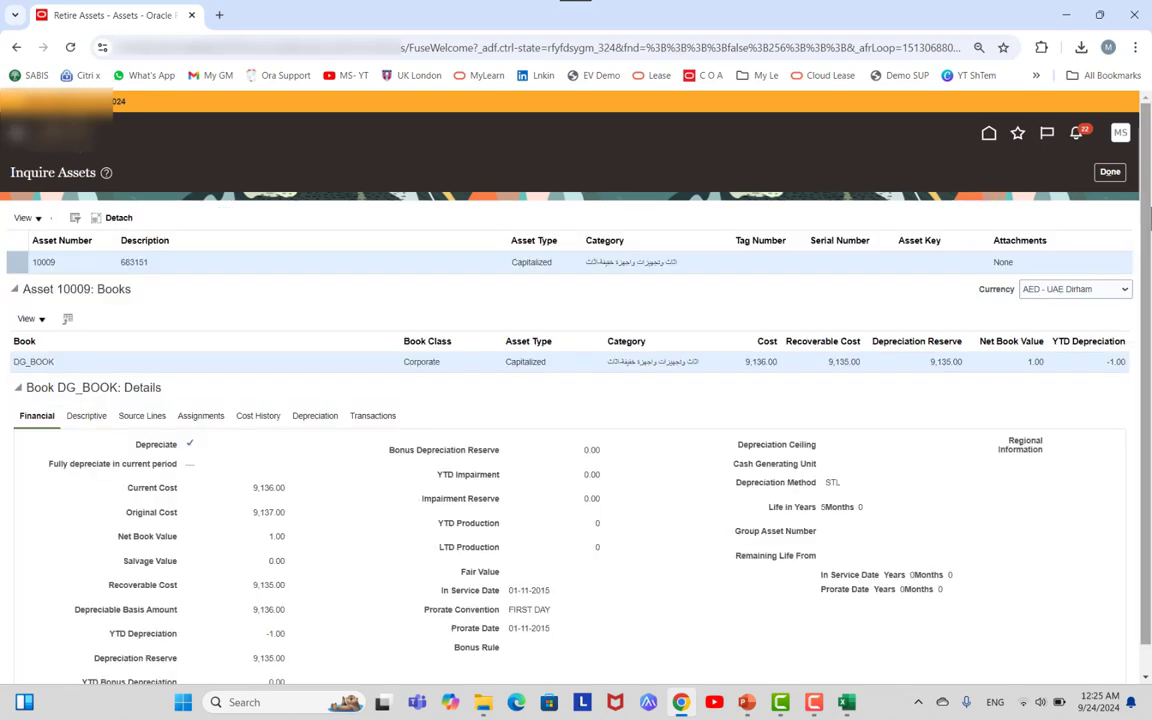
click(1109, 173)
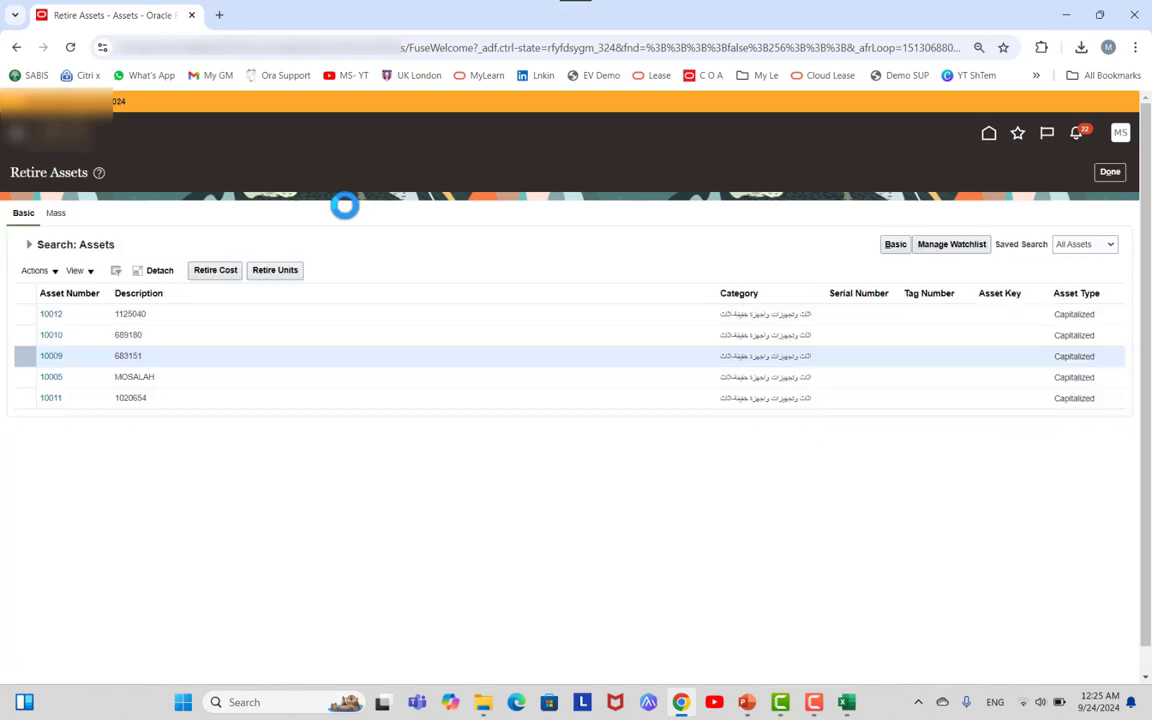
- Begin a cost retirement for asset 10009 and set its Cost Retired to 2,000.00
click(216, 272)
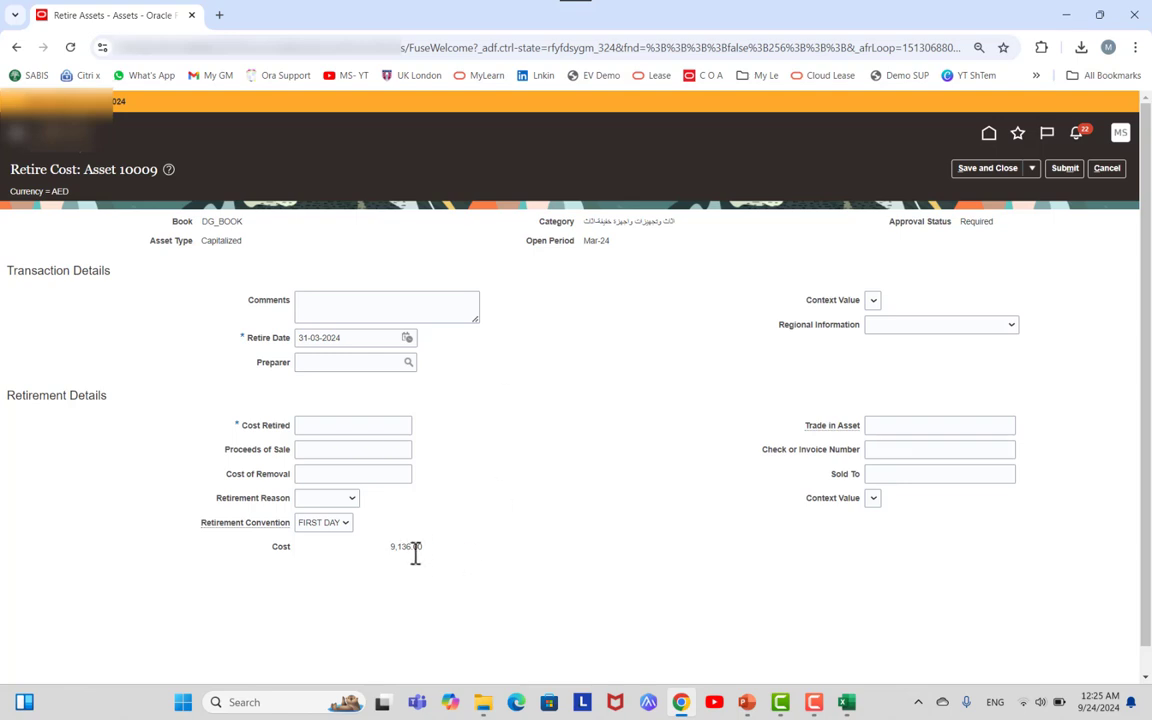
click(366, 426)
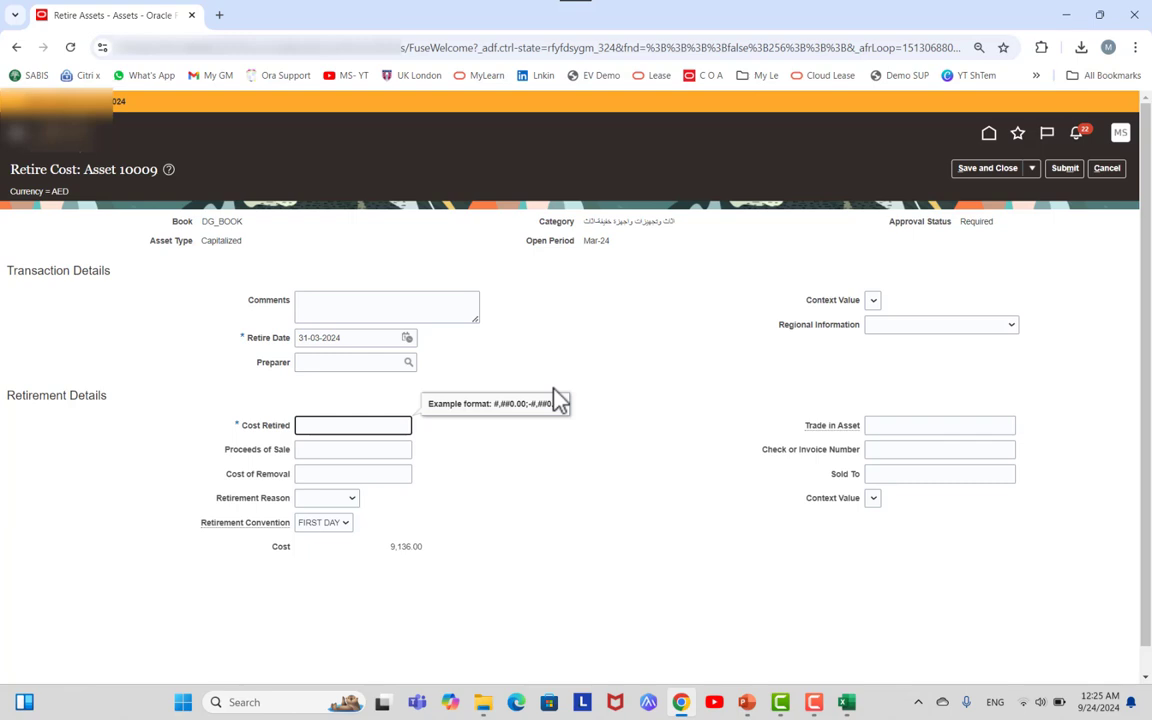
key(Num_Lock)
text(2000)
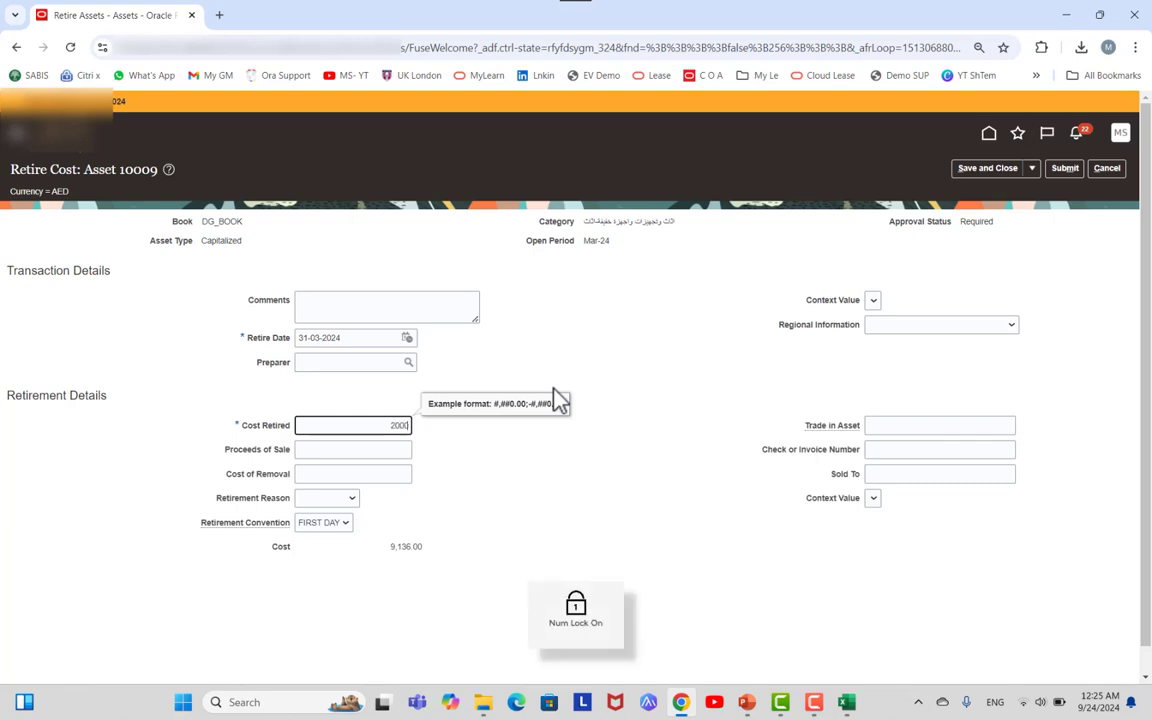
click(573, 328)
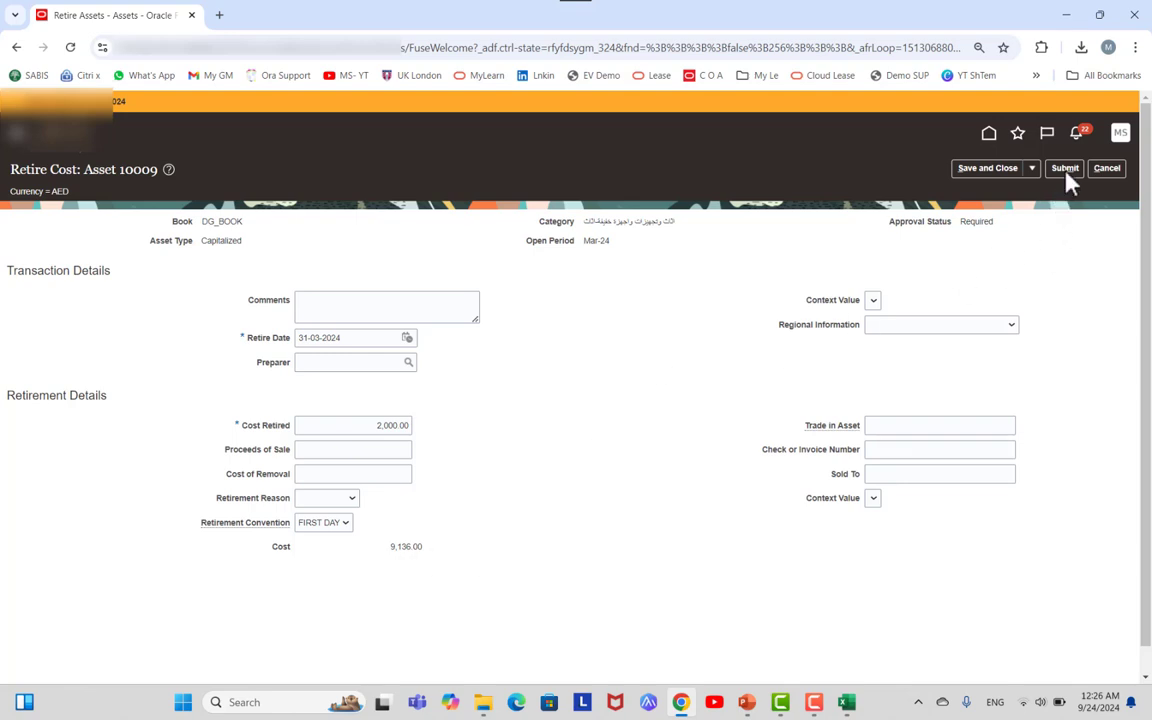
- Check the Approval Status of the asset 10009 cost retirement before submitting it
drag(892, 234, 1017, 235)
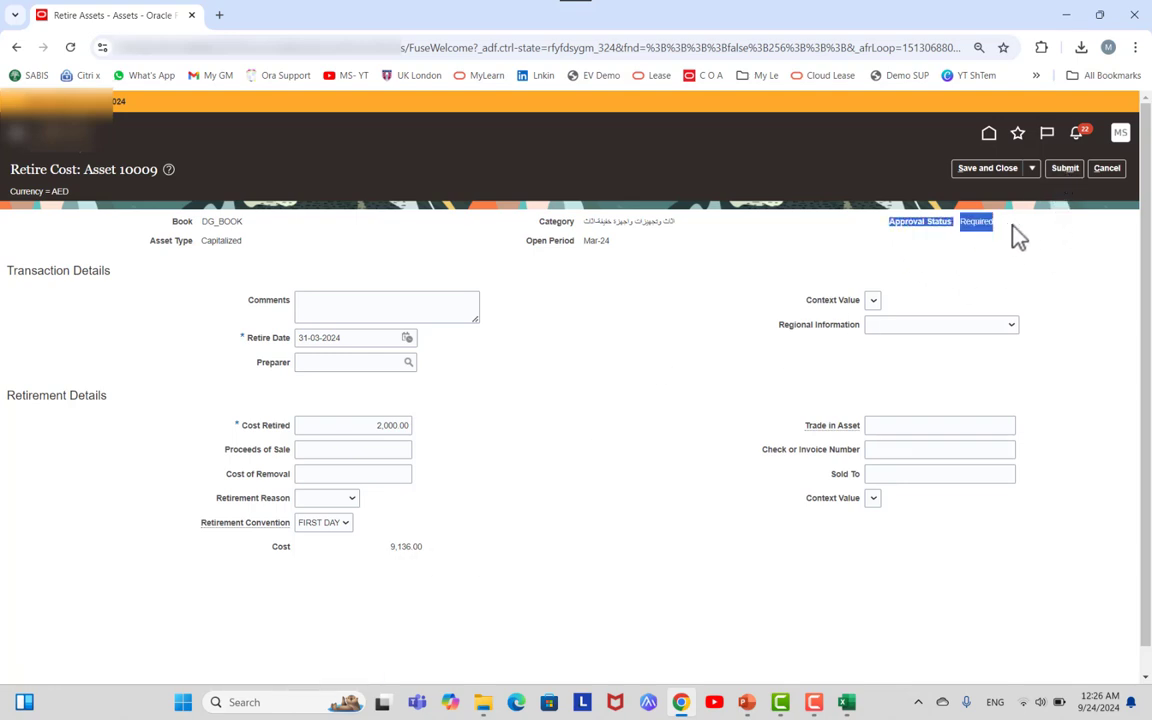
click(965, 261)
drag(964, 226, 1013, 234)
click(958, 252)
double_click(971, 221)
click(915, 247)
click(816, 704)
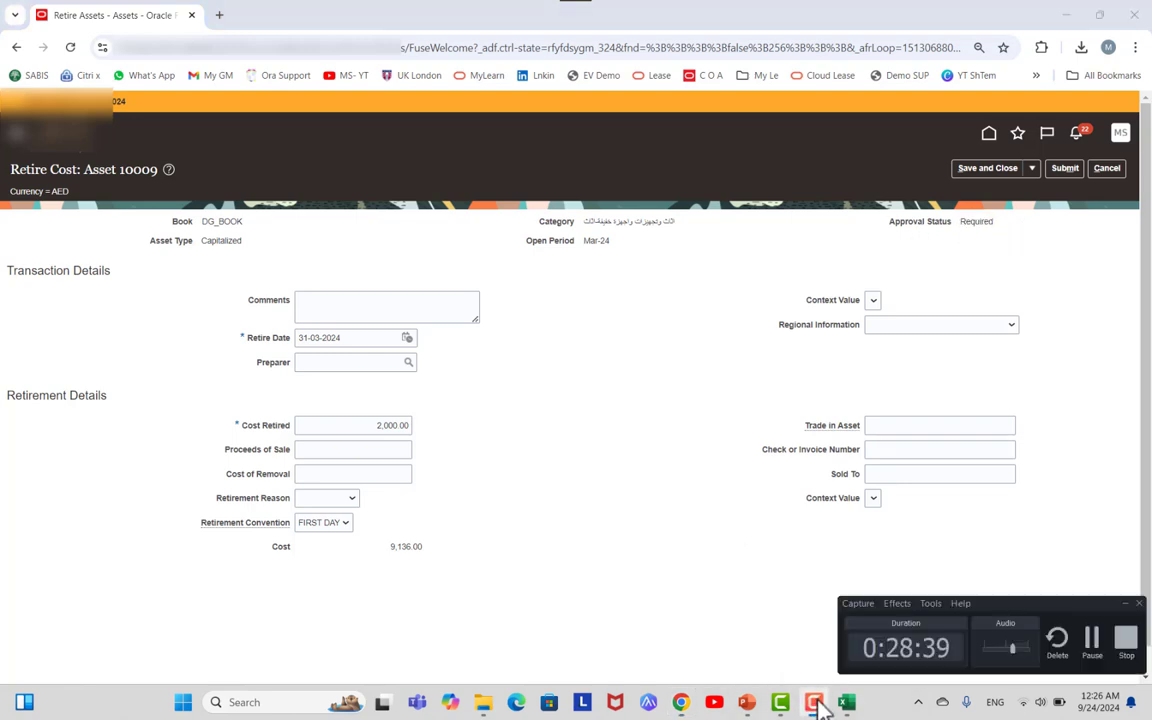
click(816, 704)
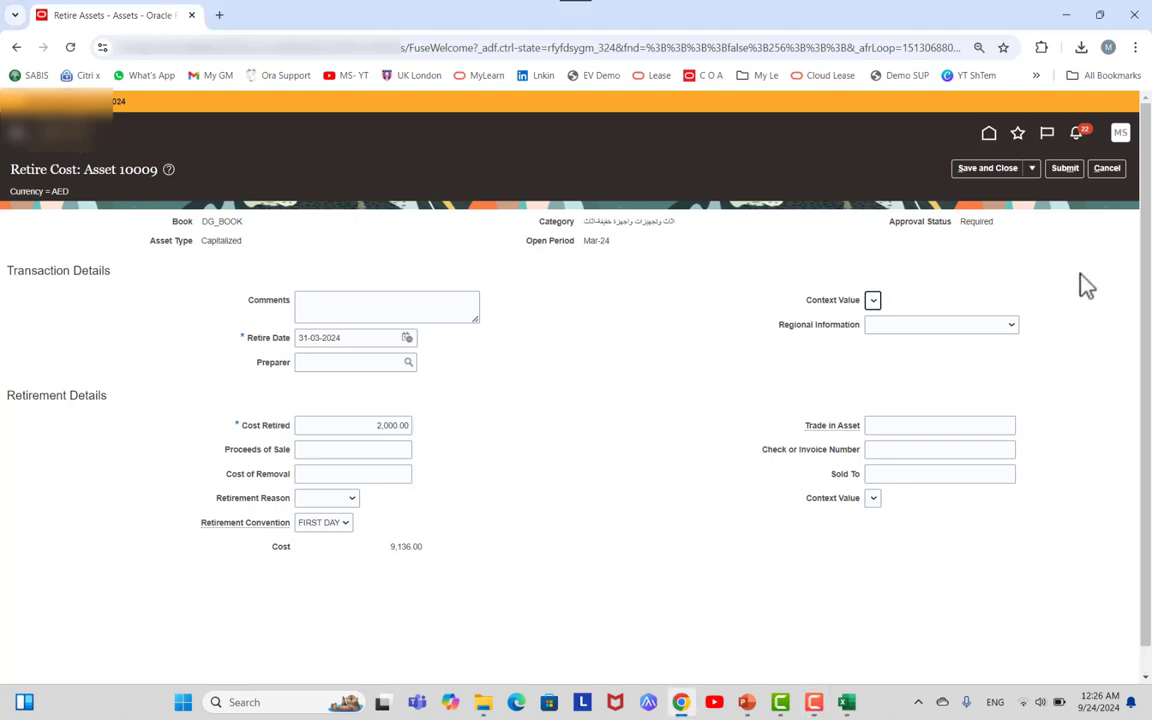
- Submit the cost retirement of asset 10009 and return to the Assets work area
click(1065, 170)
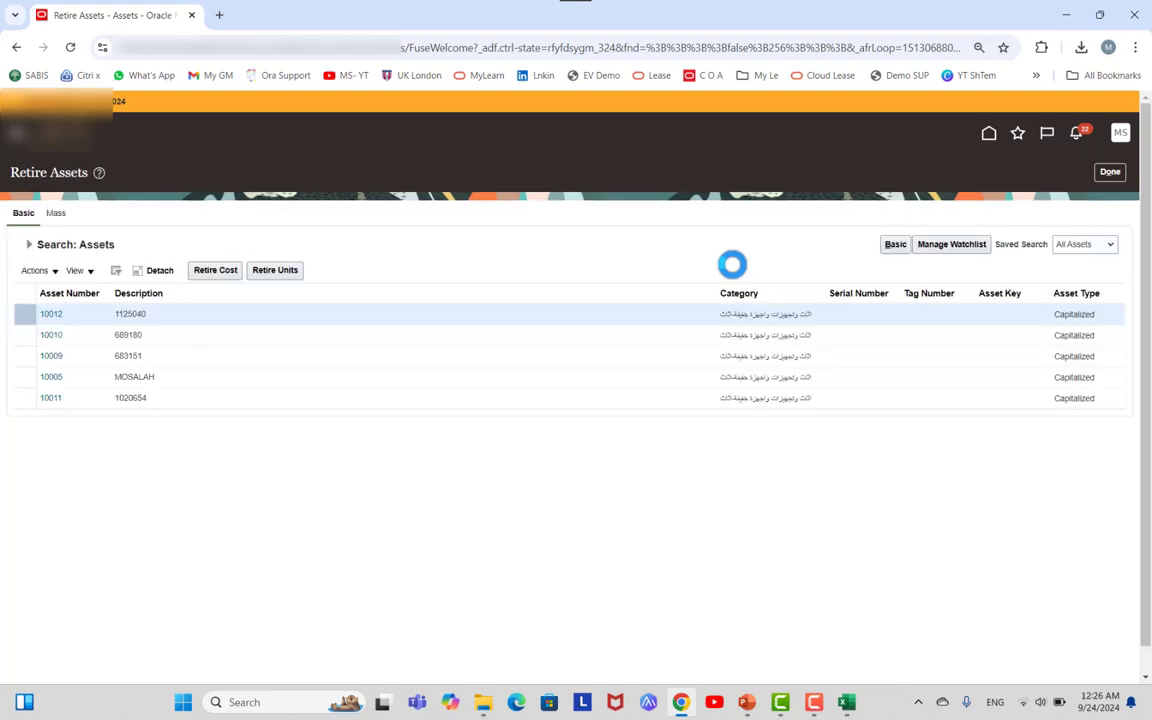
click(1110, 172)
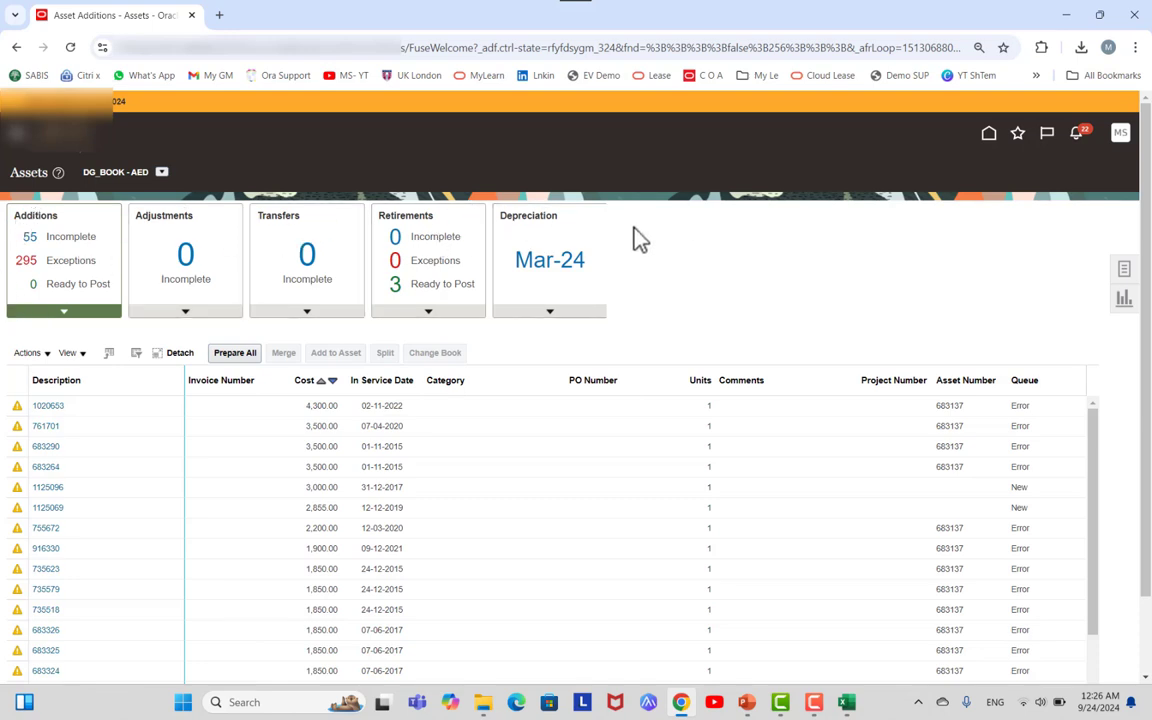
- Switch to PowerPoint to read the slide on showing the Approval Asset infotile through a sandbox, and return to Chrome
key(alt+Tab)
click(676, 259)
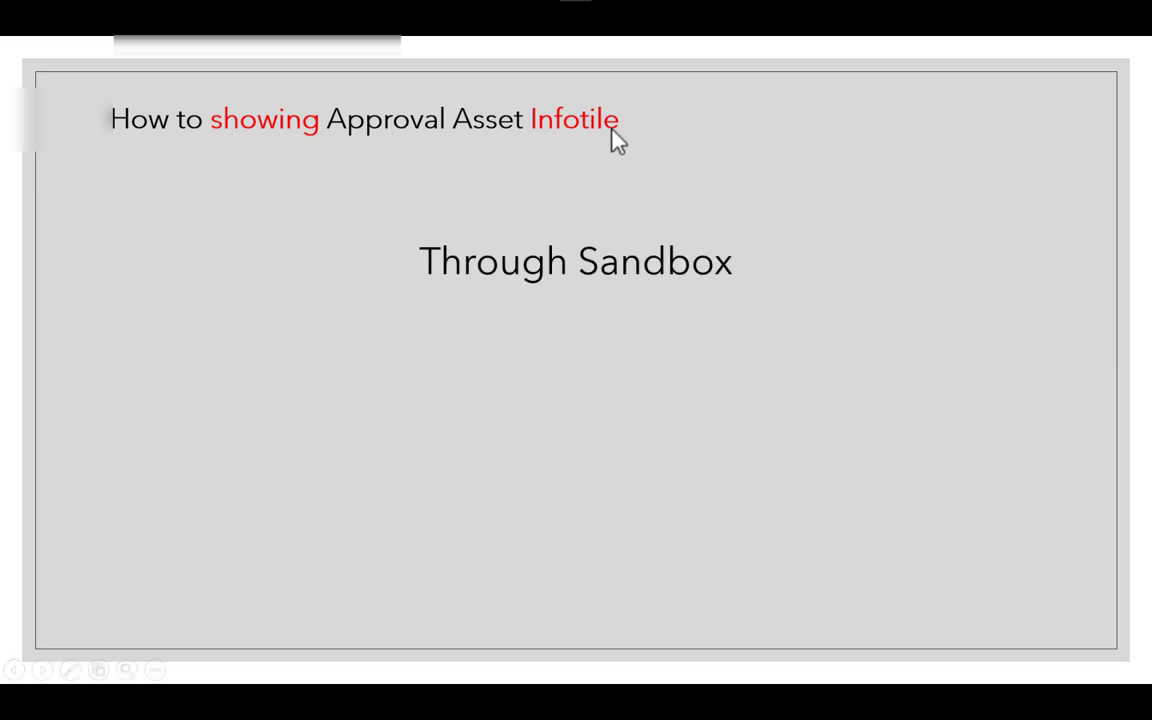
key(alt+Tab)
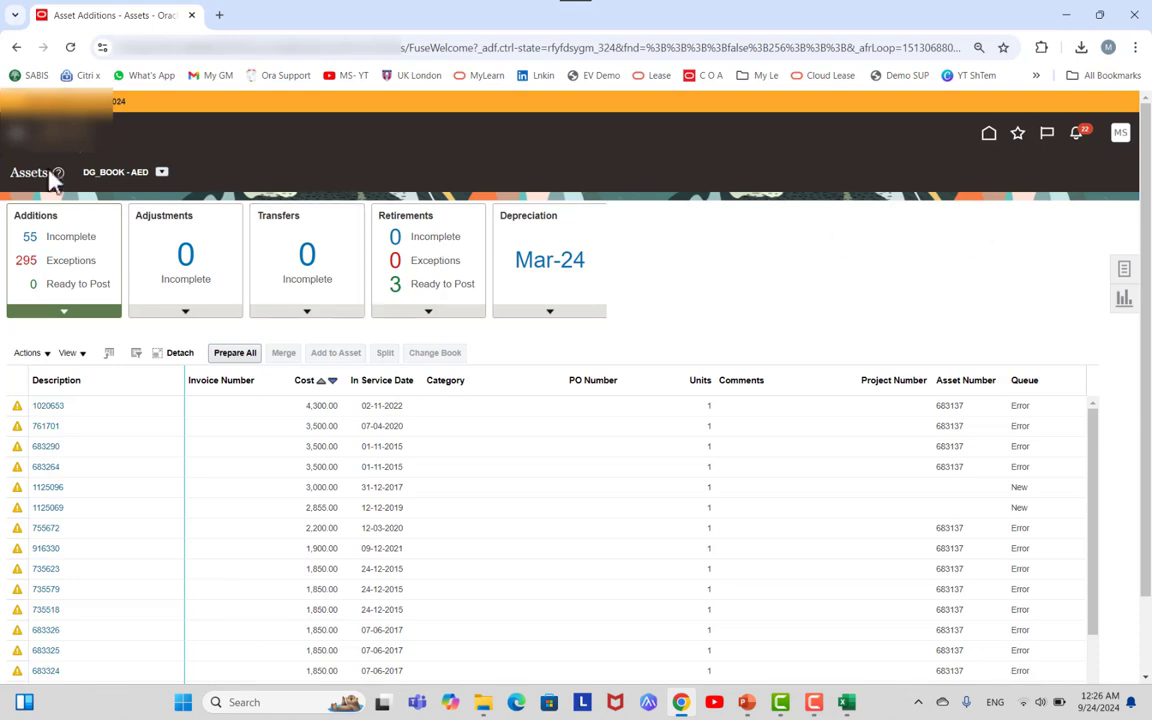
- Go to Sandboxes and start a new sandbox with the name FA Approval
click(22, 153)
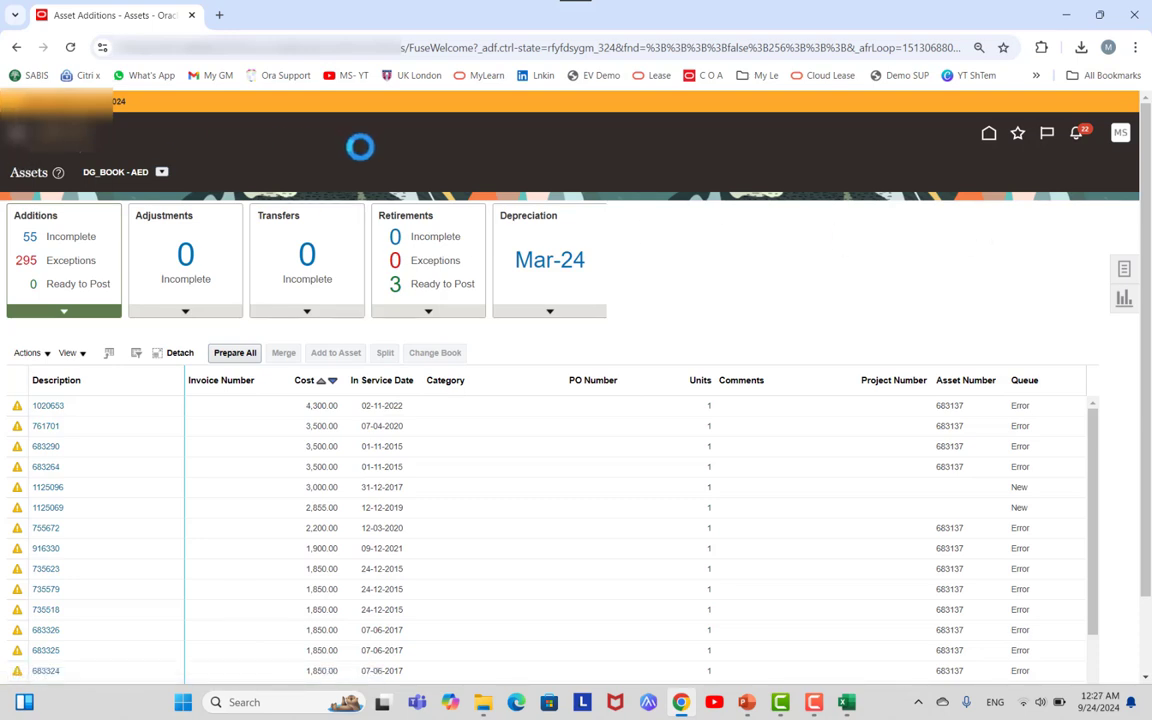
scroll(392, 457, down, 1)
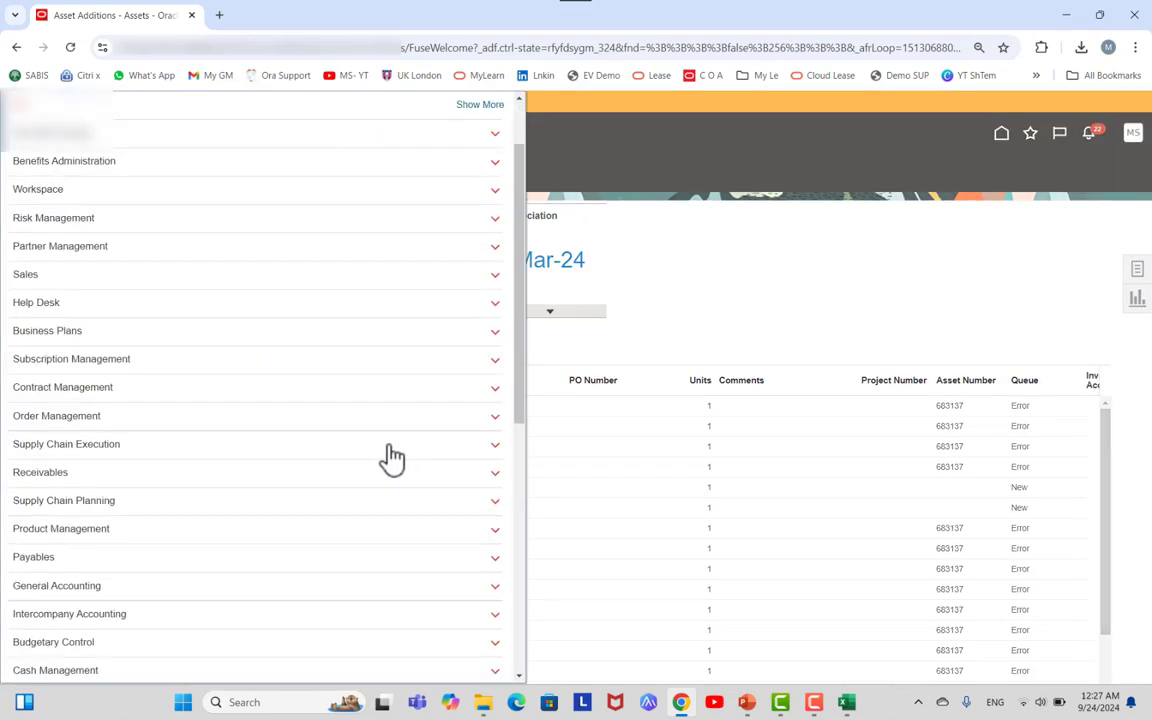
scroll(392, 457, down, 10)
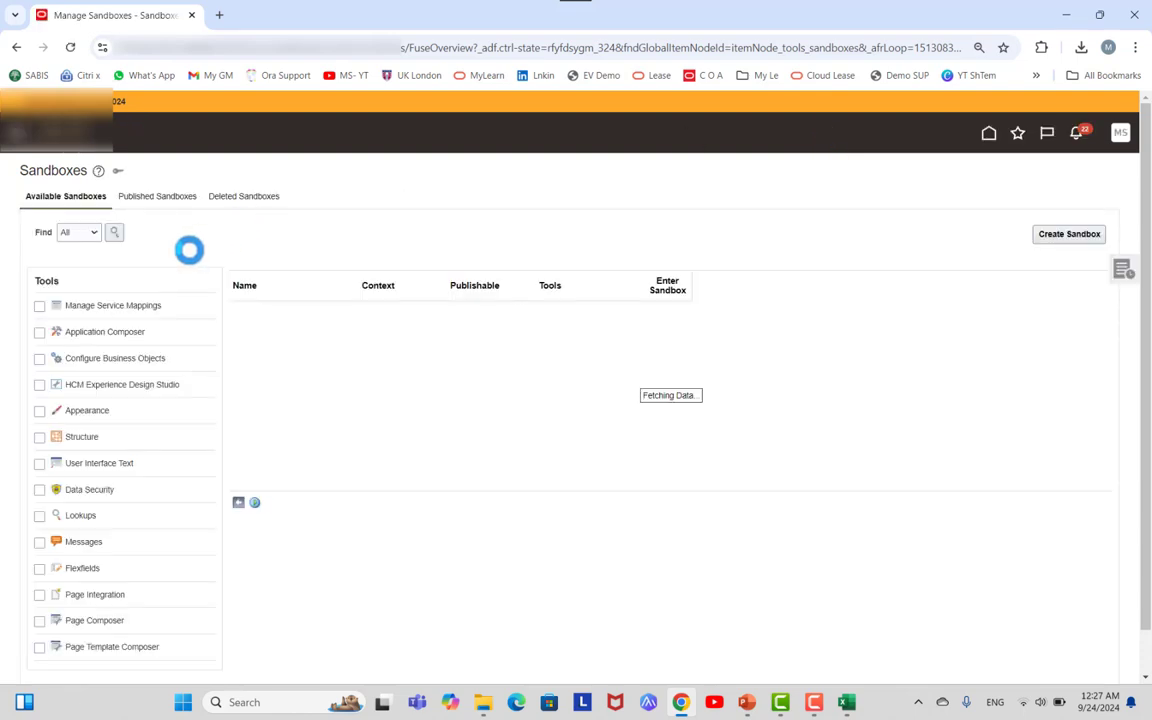
click(1058, 236)
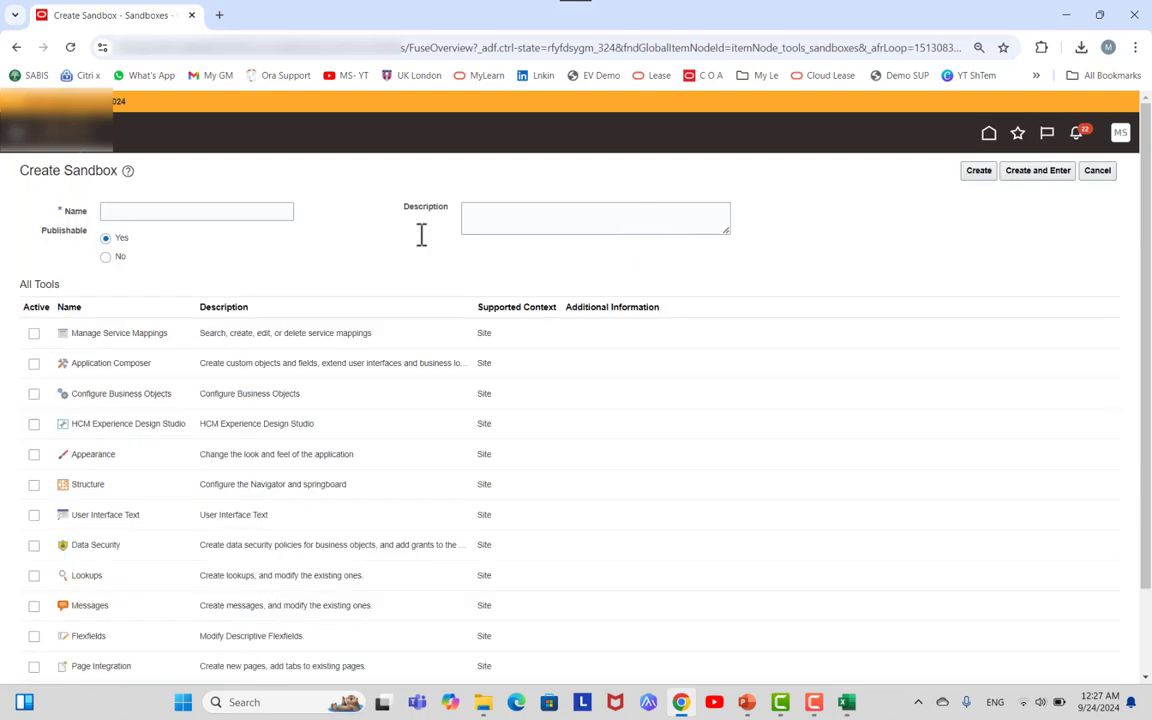
click(205, 210)
key(Caps_Lock)
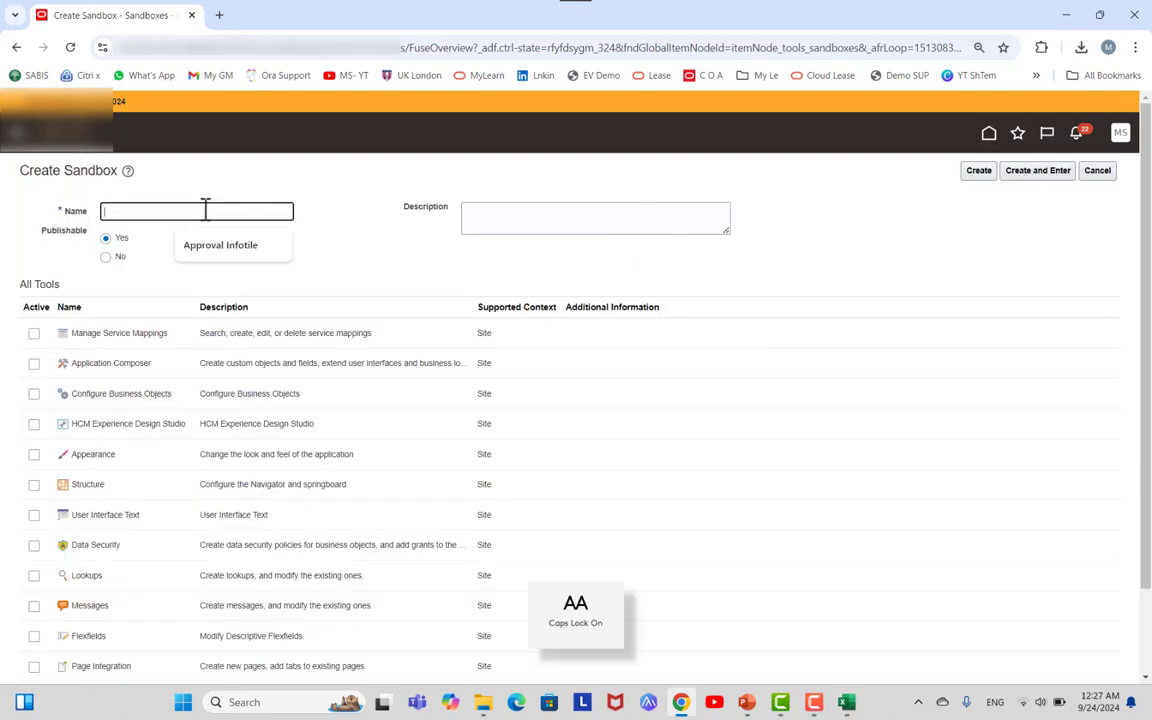
text(FA A)
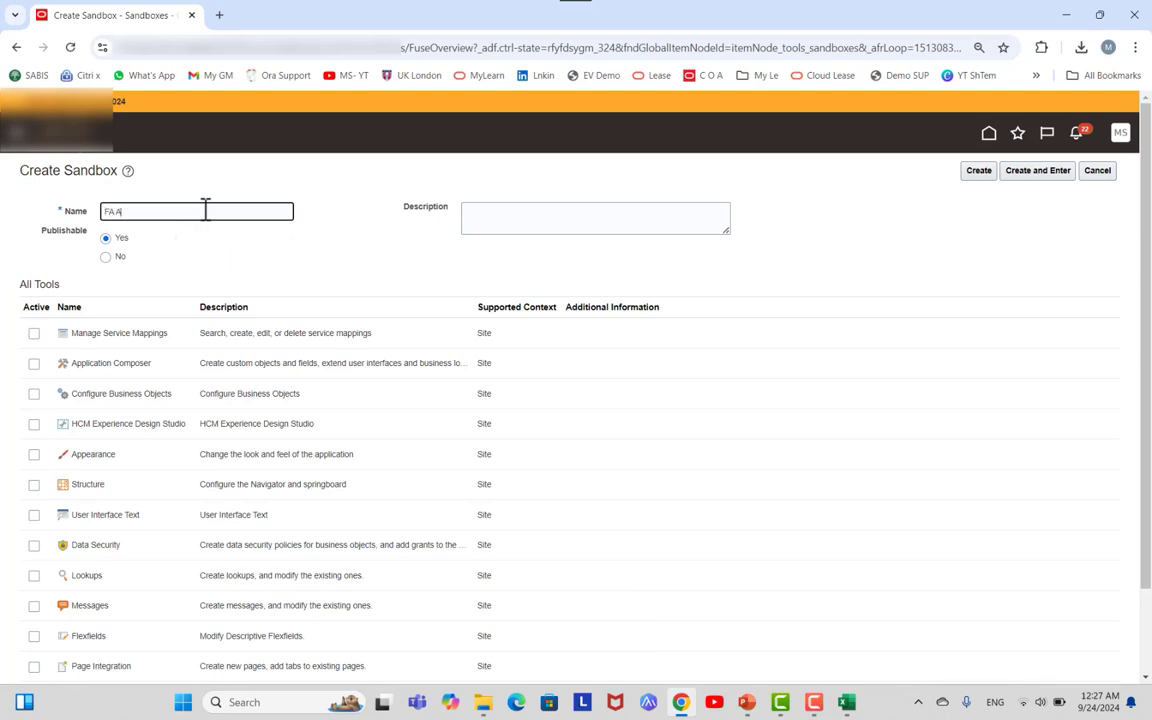
key(Caps_Lock)
text(pproval)
key(Tab)
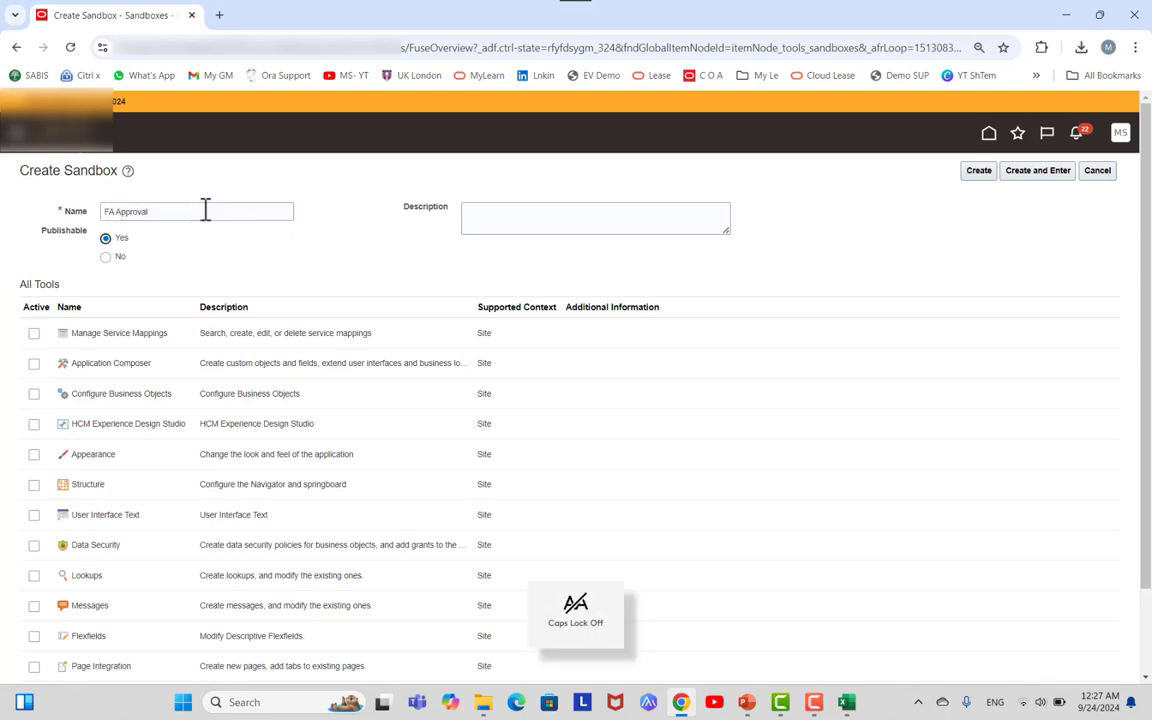
- Activate Manage Service Mappings, Application Composer, Configure Business Objects, HCM Experience Design Studio, Appearance, Structure and User Interface Text for the sandbox
scroll(141, 270, down, 2)
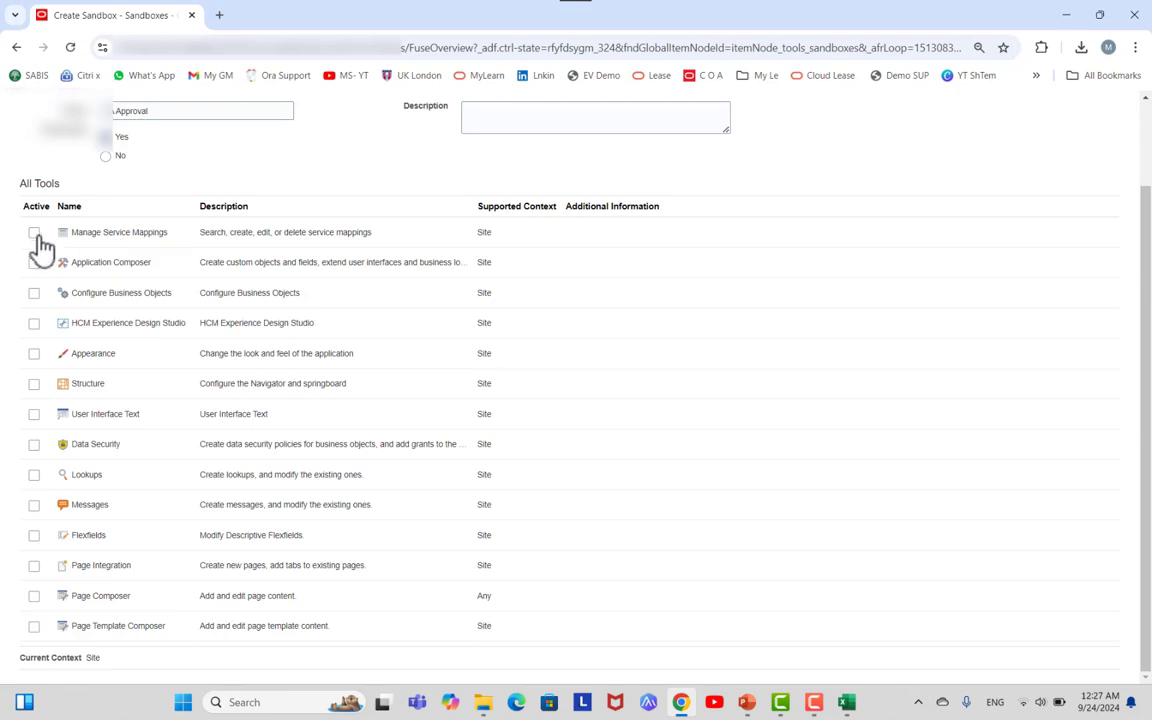
click(34, 233)
click(34, 263)
click(34, 293)
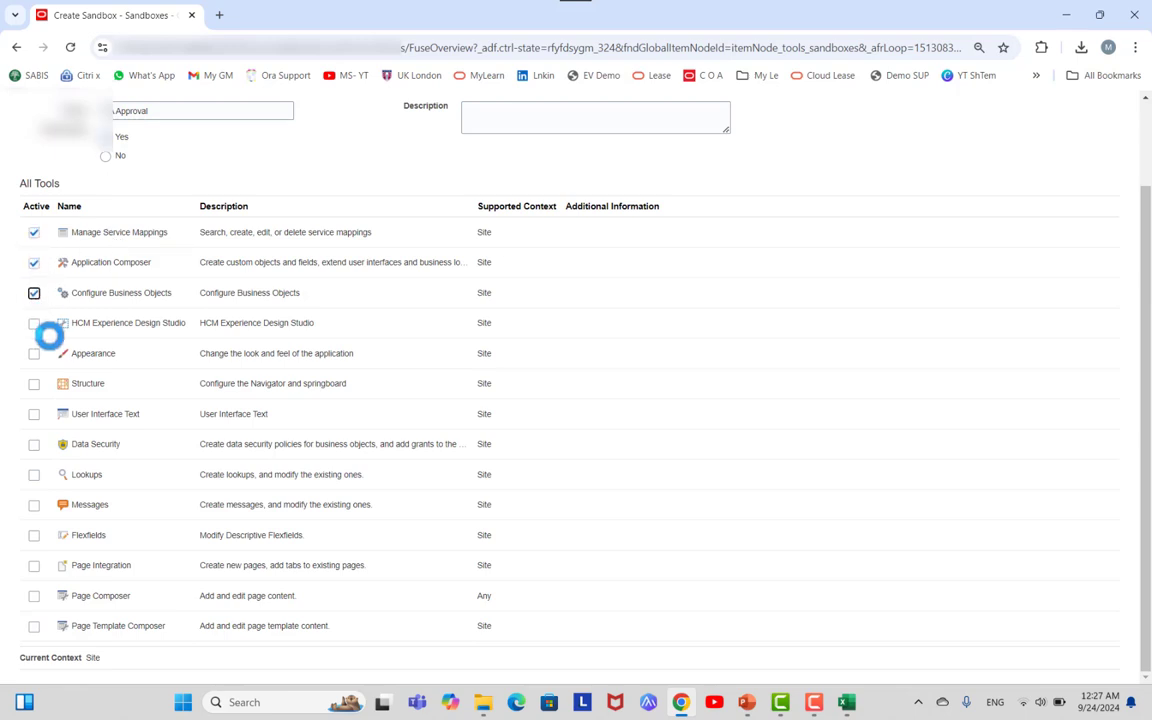
click(31, 318)
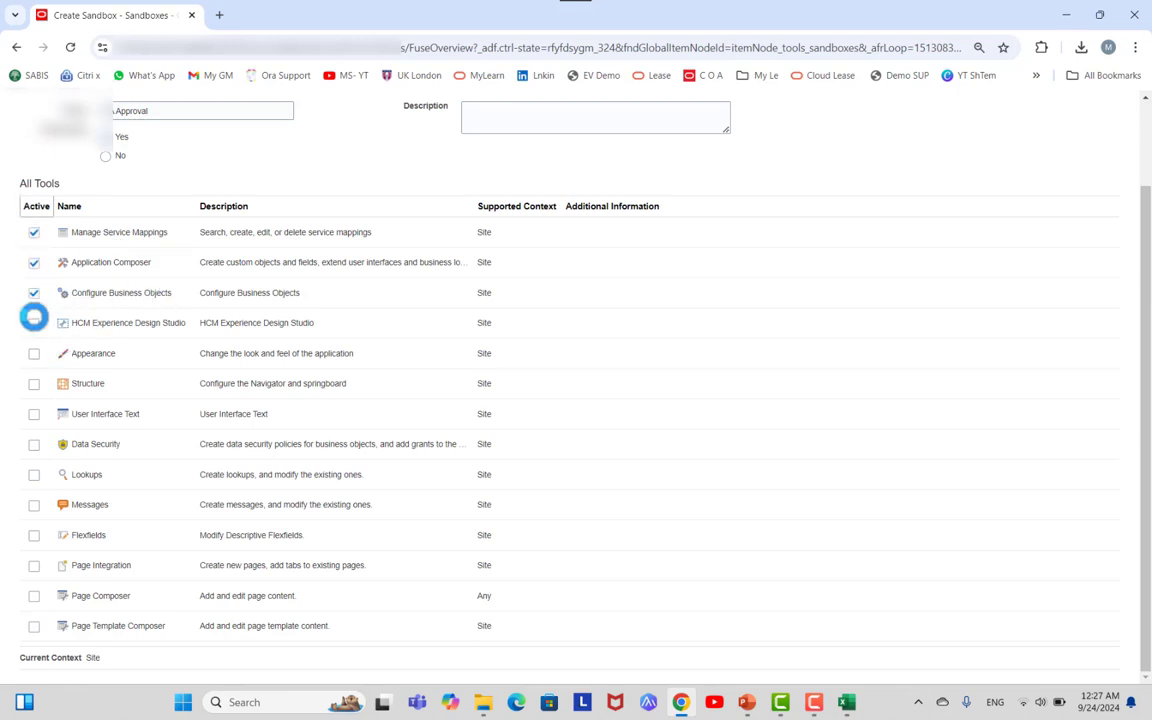
click(33, 324)
click(34, 354)
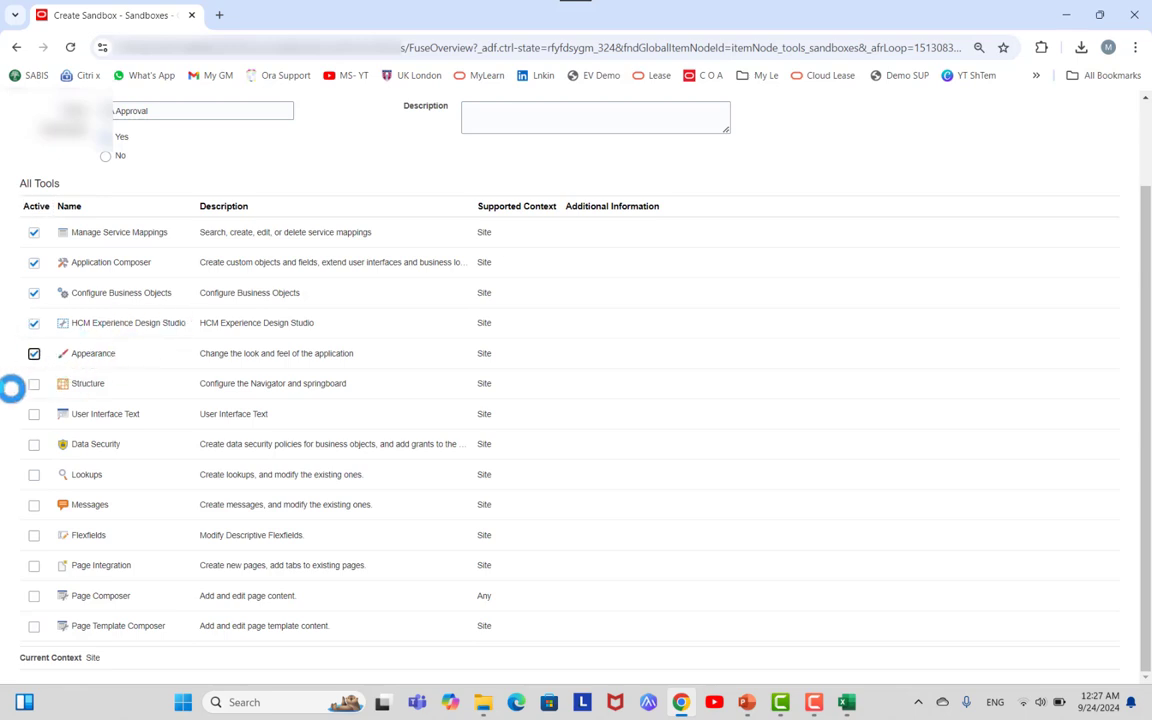
click(34, 386)
click(34, 414)
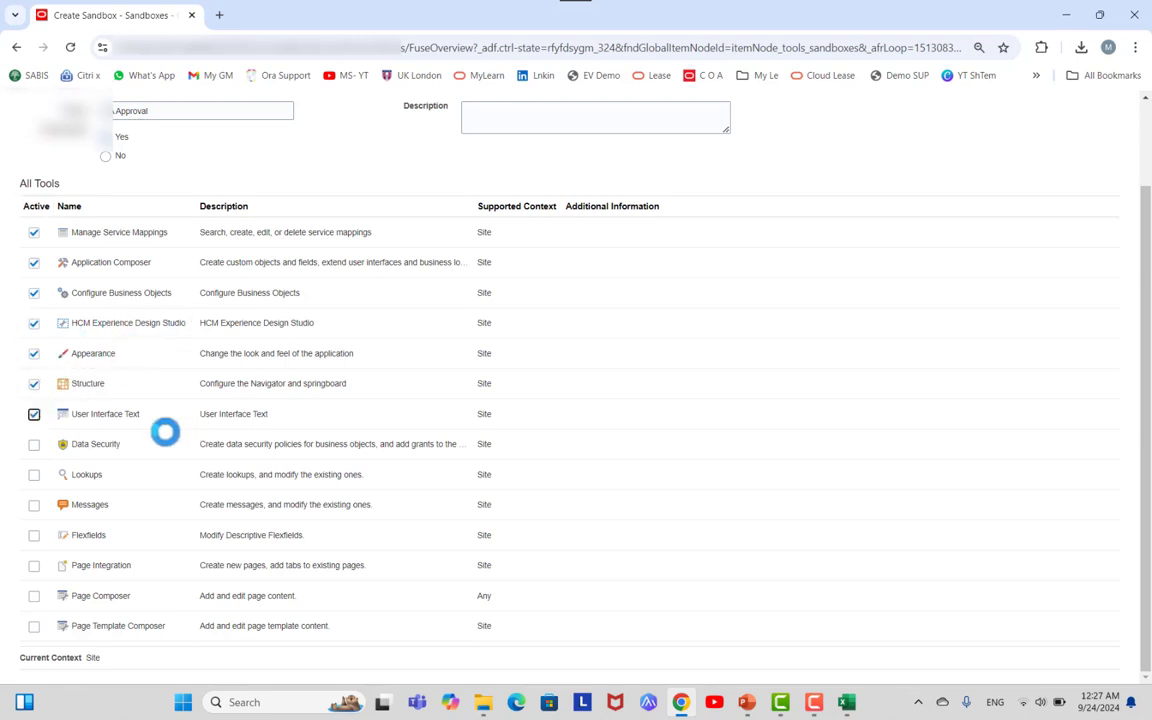
click(31, 447)
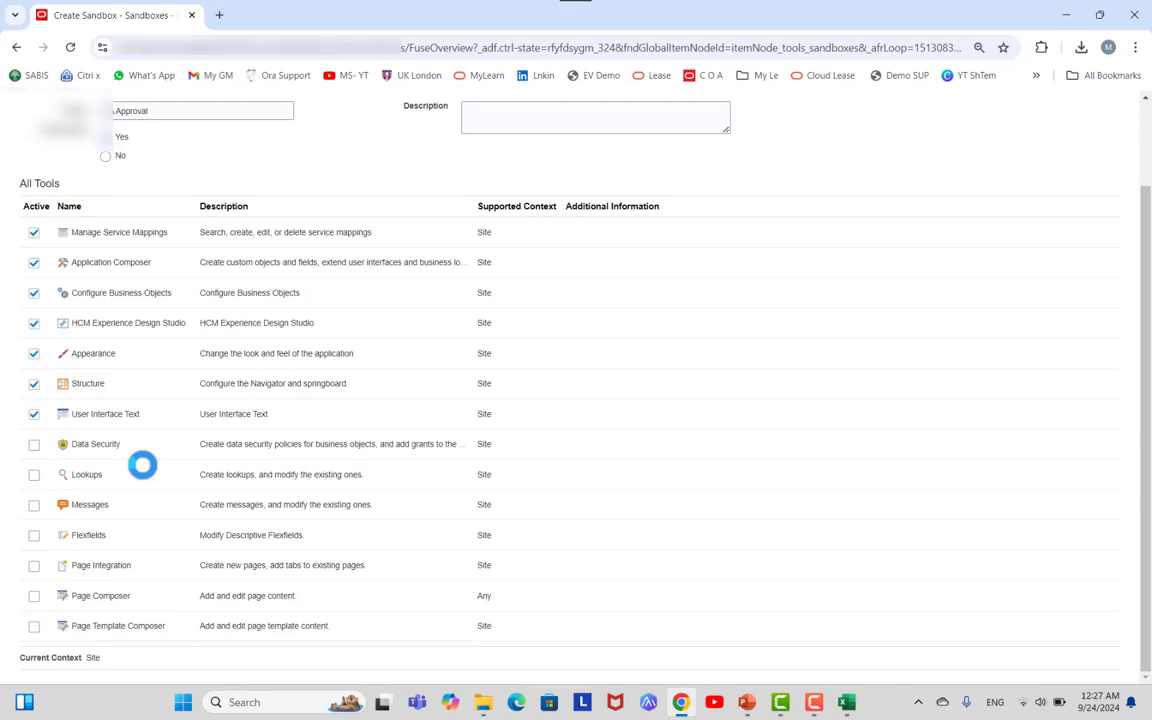
- Also activate Flexfields, Page Integration, Page Composer and Page Template Composer, and create and enter the FA Approval sandbox
click(34, 596)
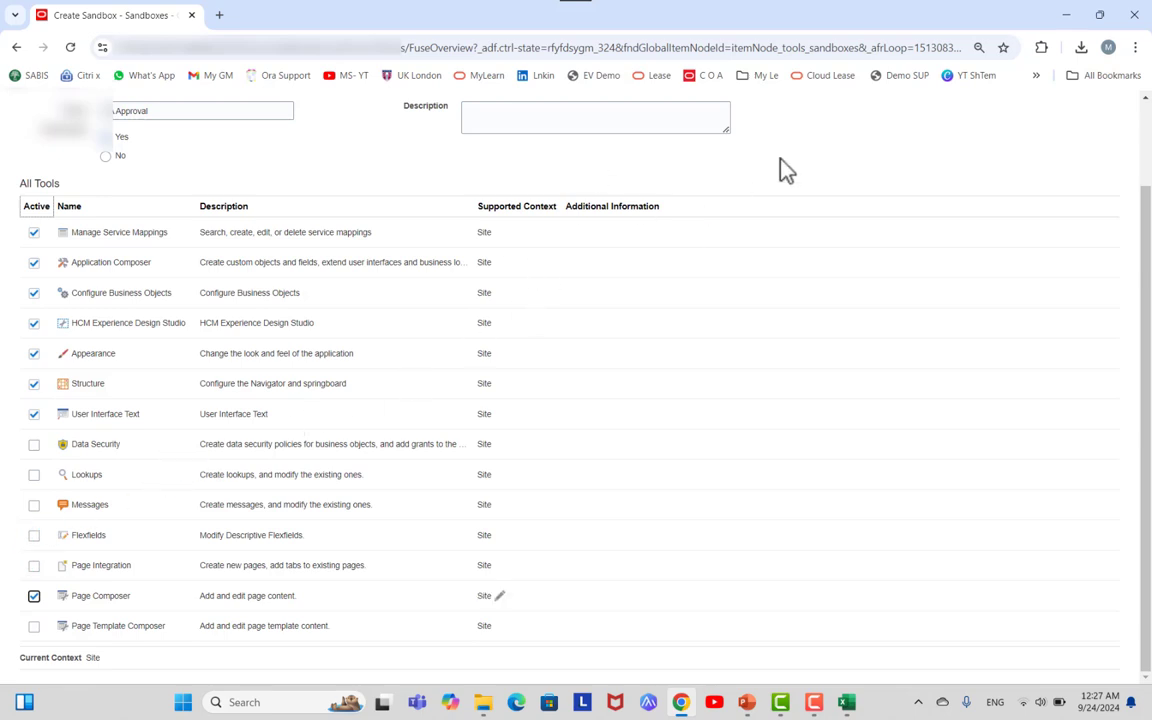
click(34, 536)
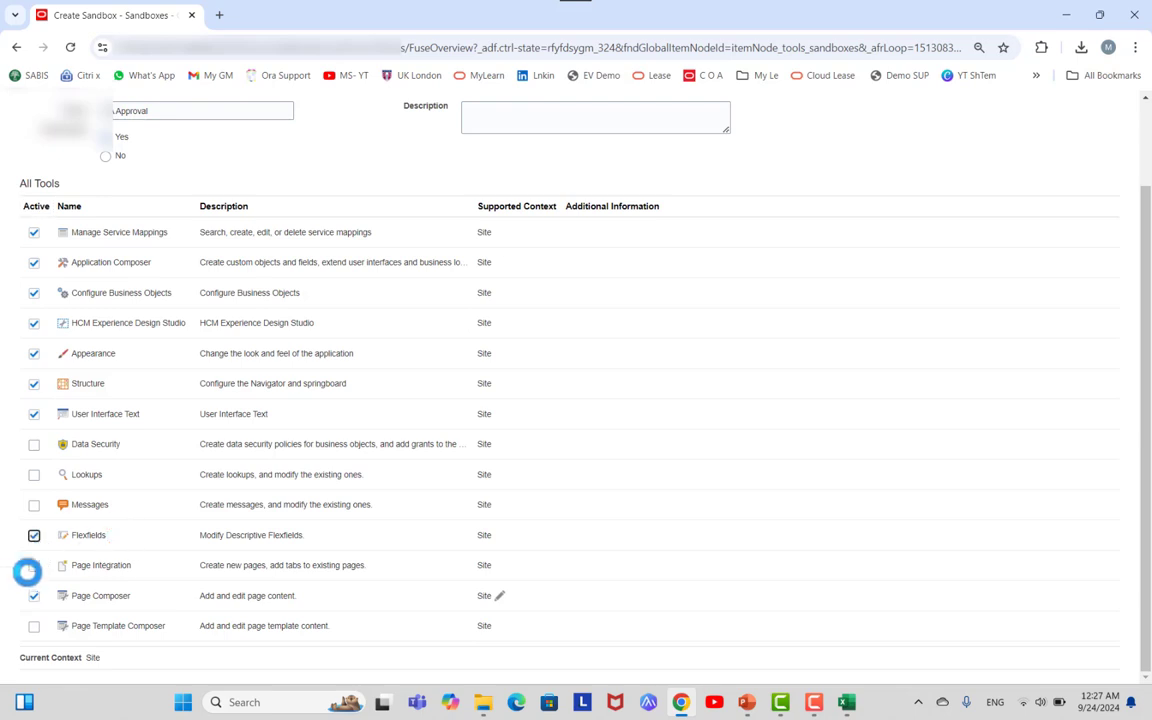
click(34, 566)
click(34, 596)
click(34, 627)
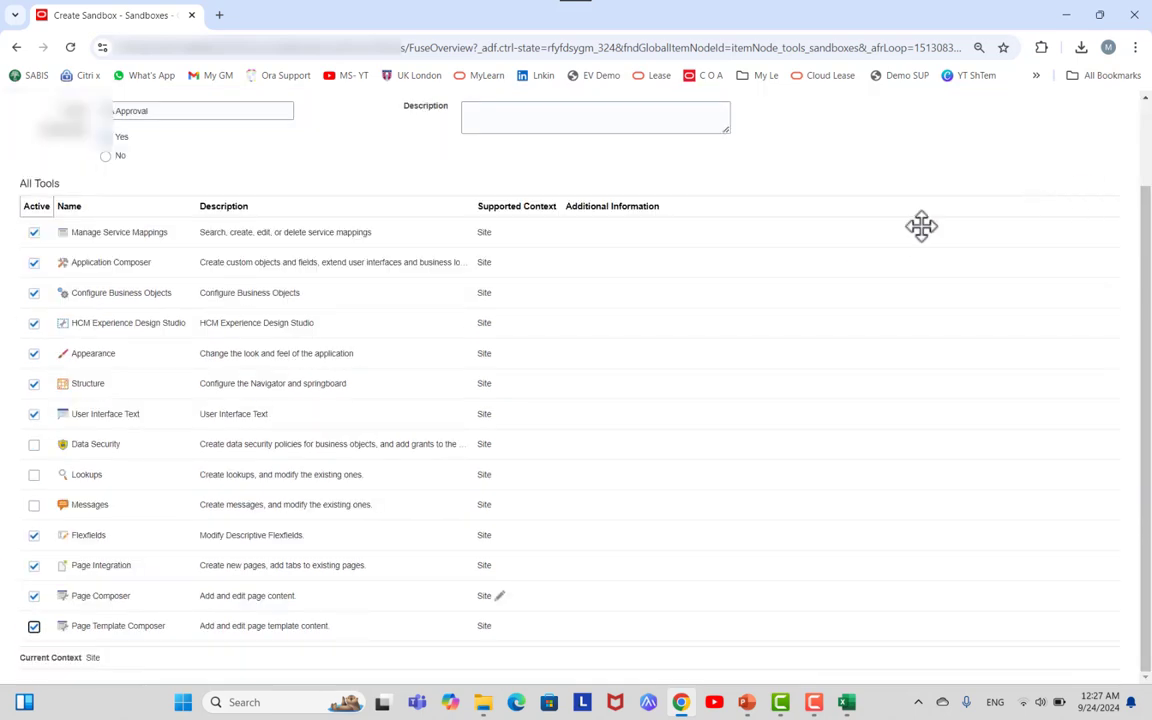
click(1032, 171)
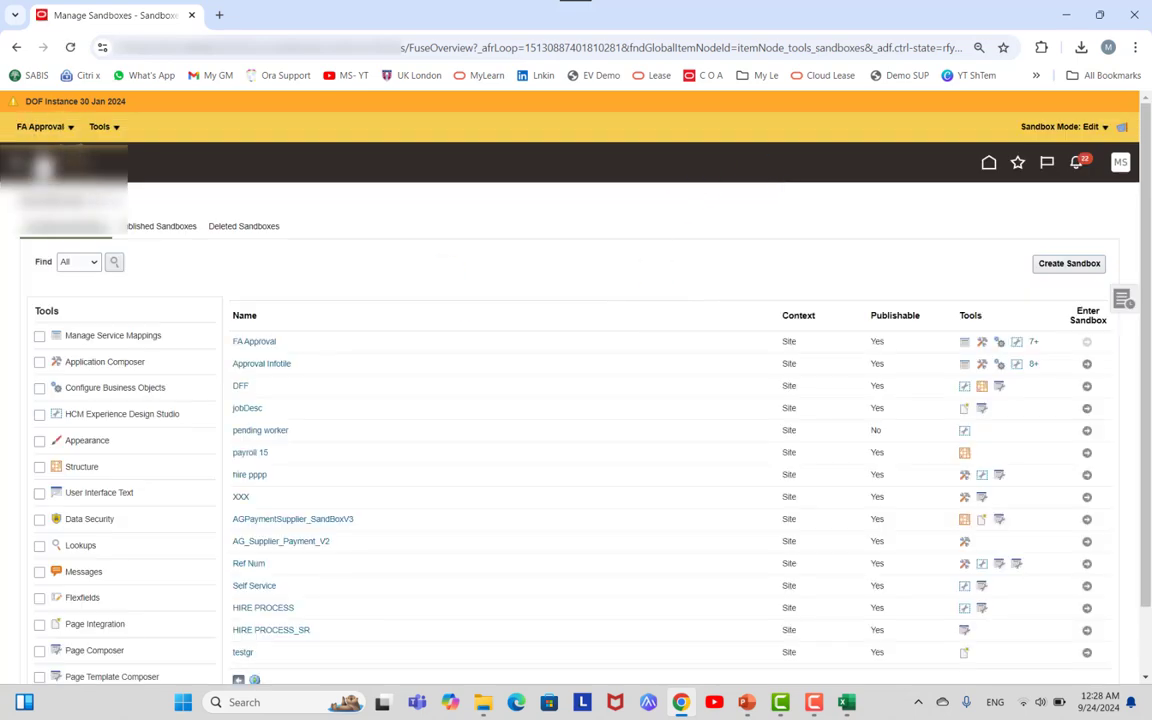
- Open the Assets work area under Fixed Assets while in the FA Approval sandbox
click(990, 164)
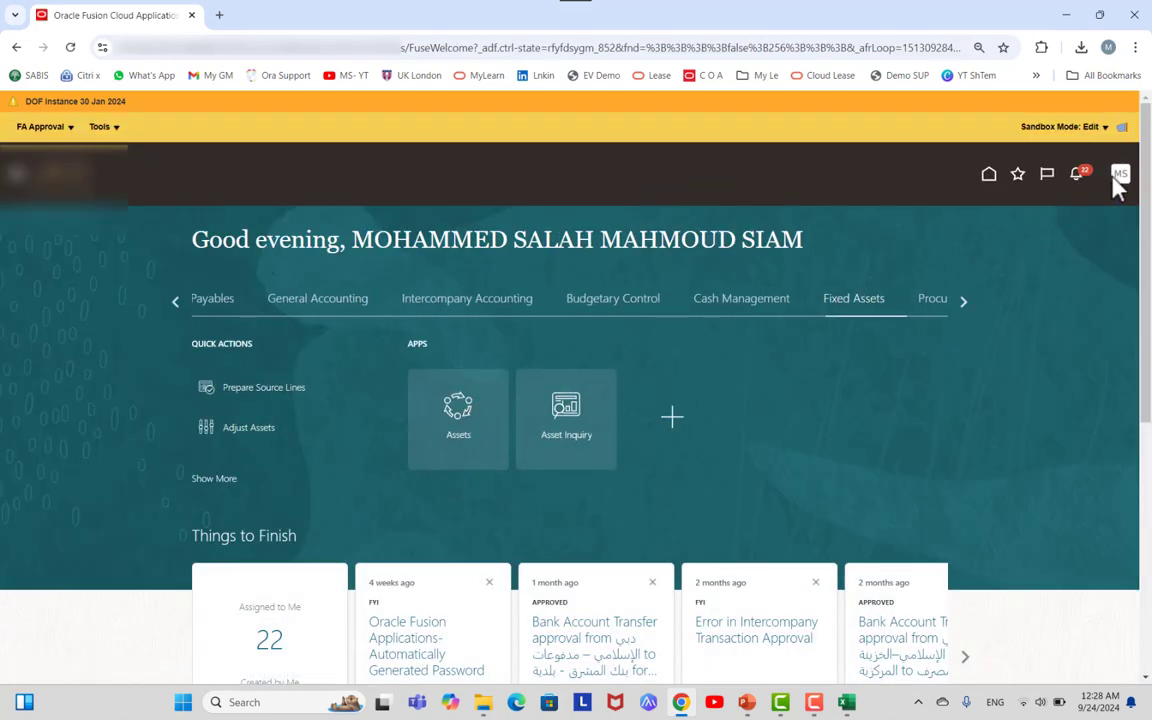
click(470, 412)
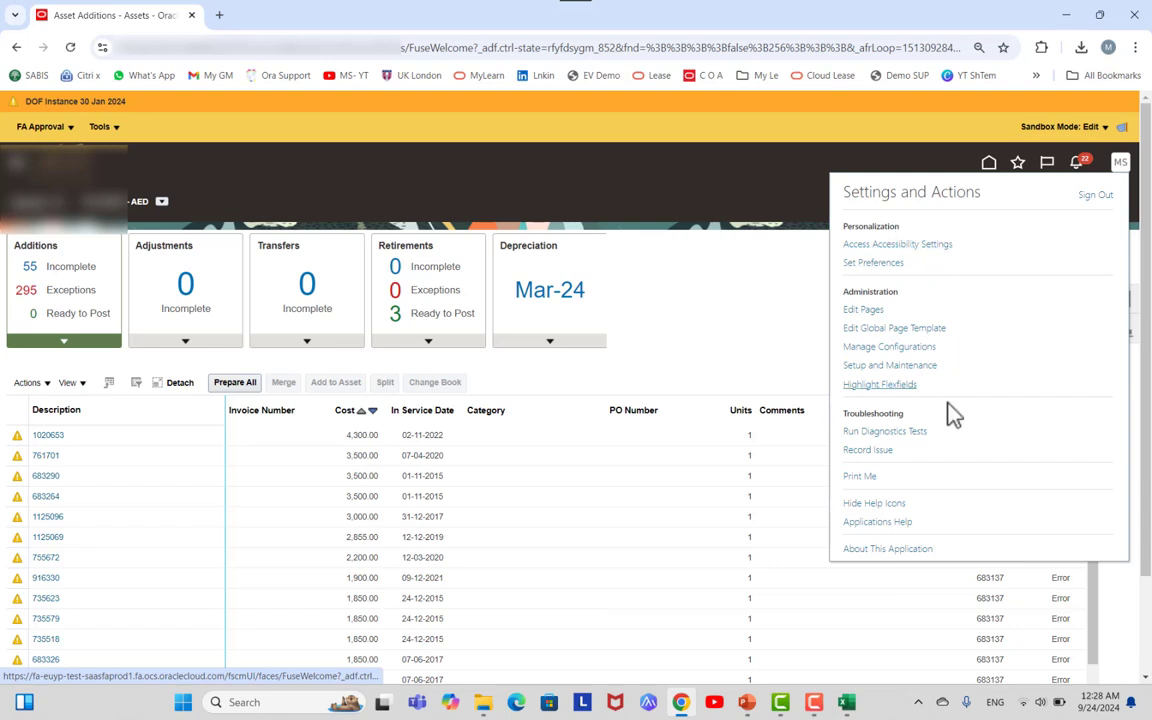
- Edit the Assets page at the Site layer, enable Approvals in its infotile layout, and close the page editor
click(858, 312)
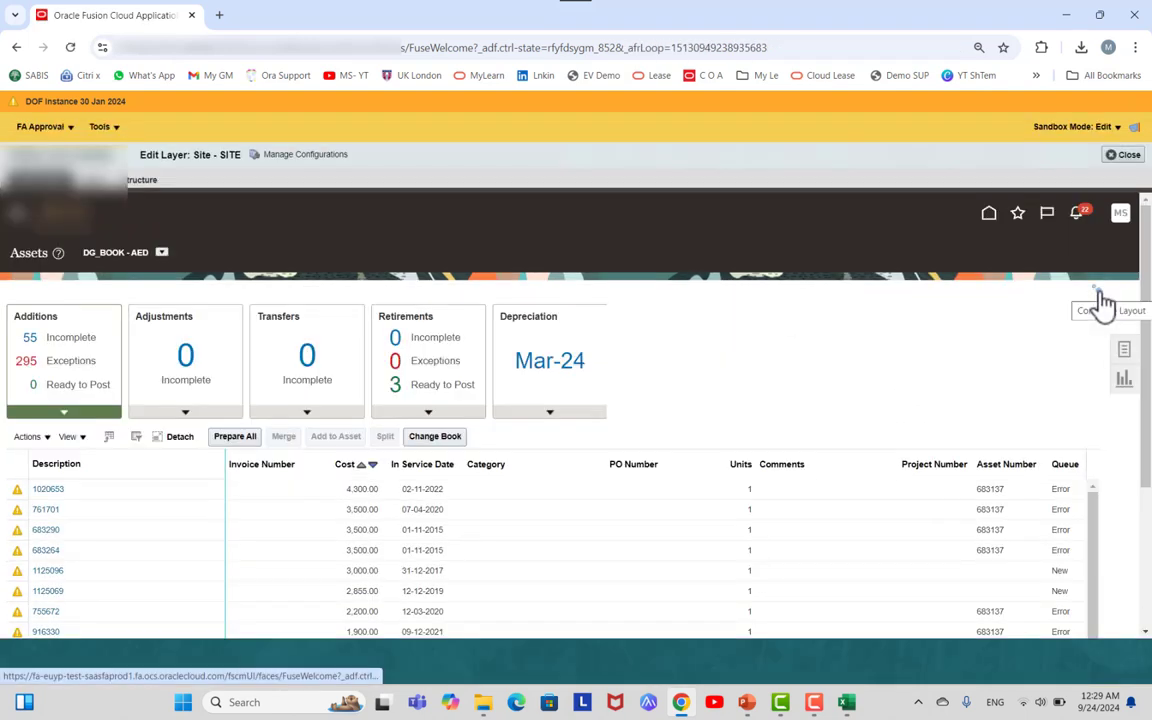
click(1098, 292)
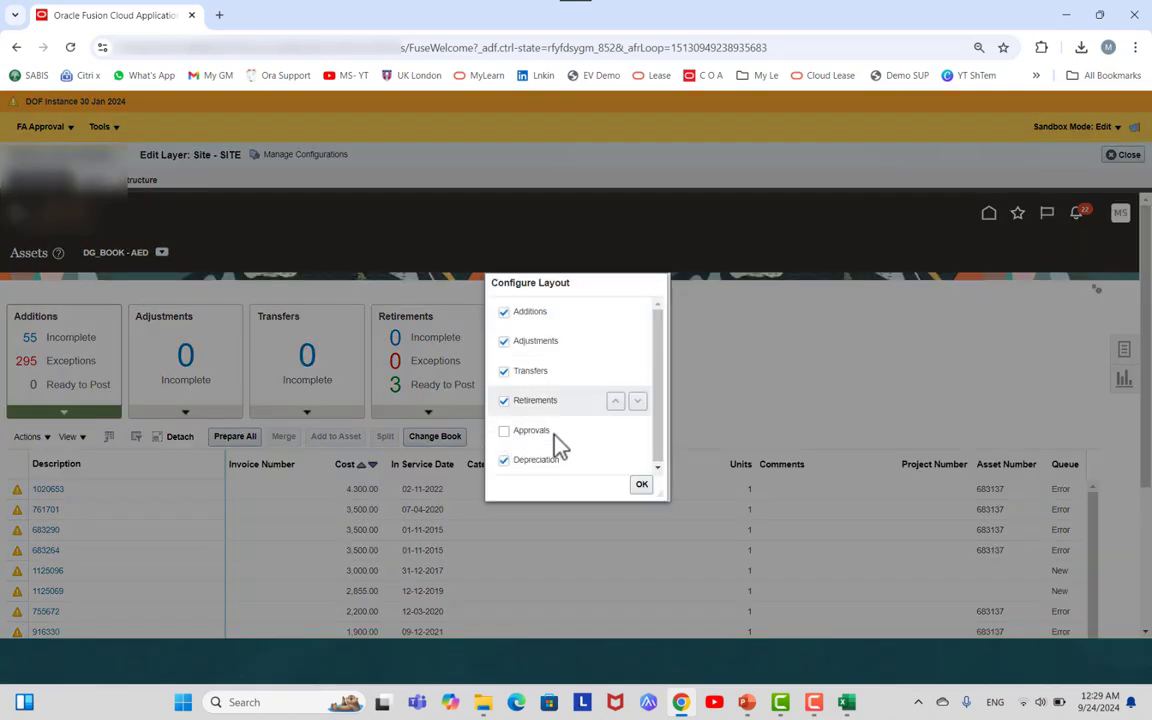
click(505, 432)
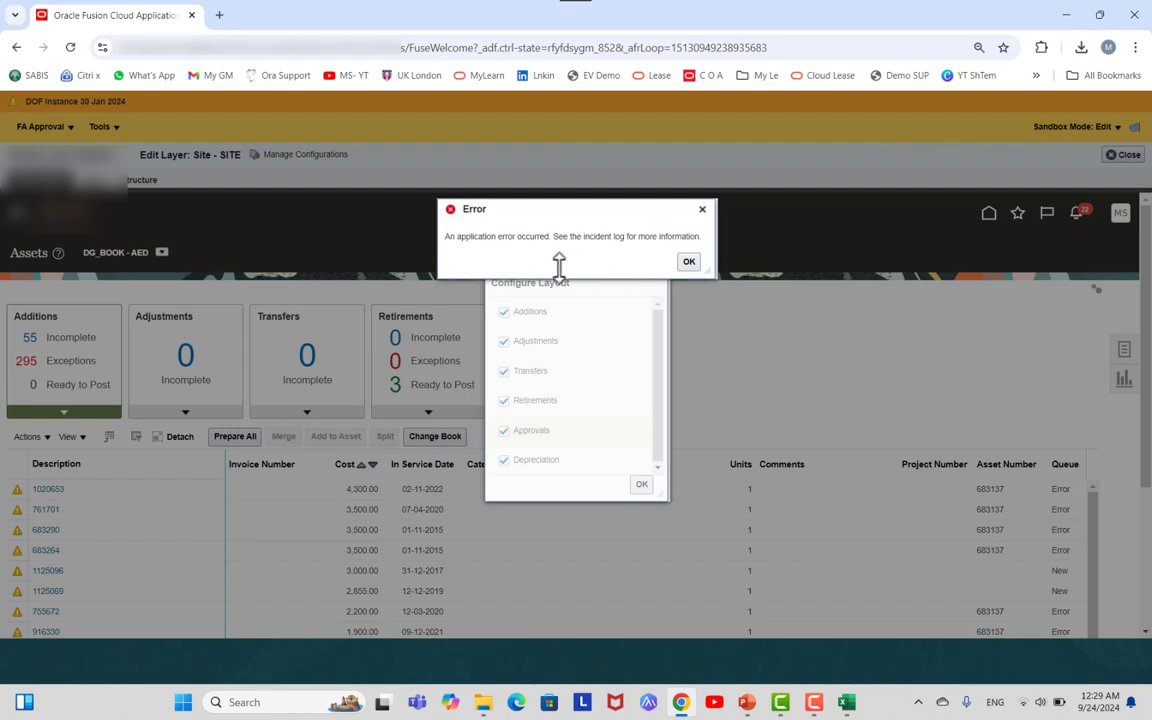
click(689, 261)
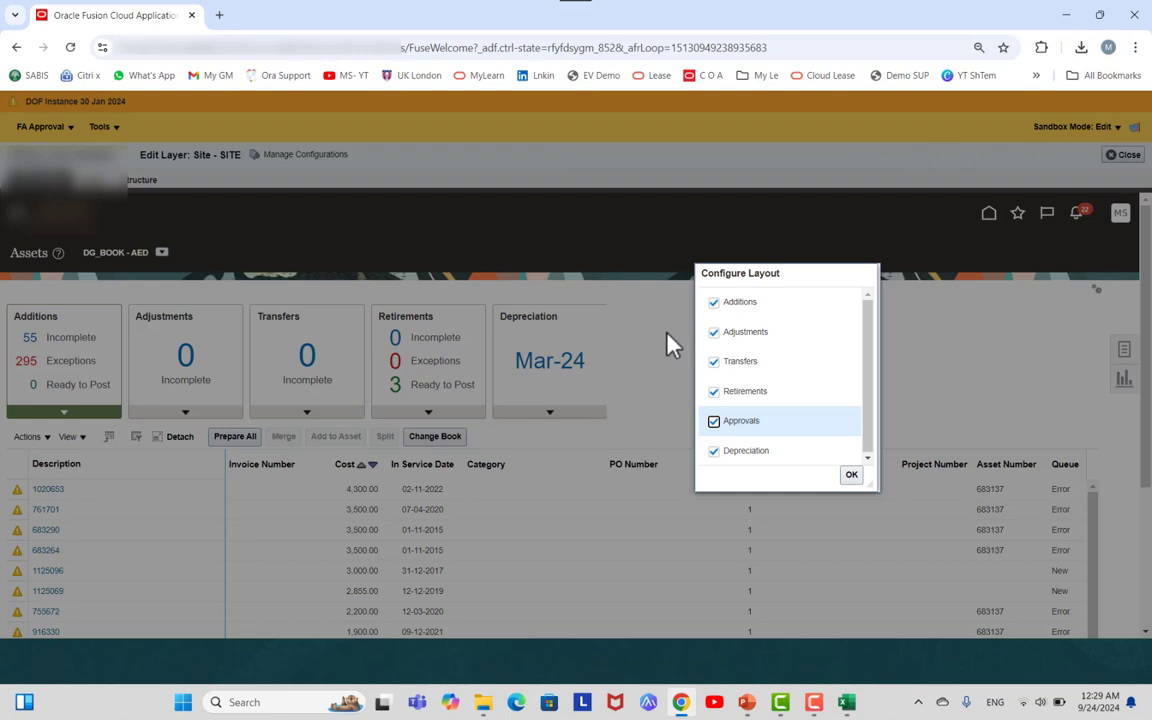
click(851, 475)
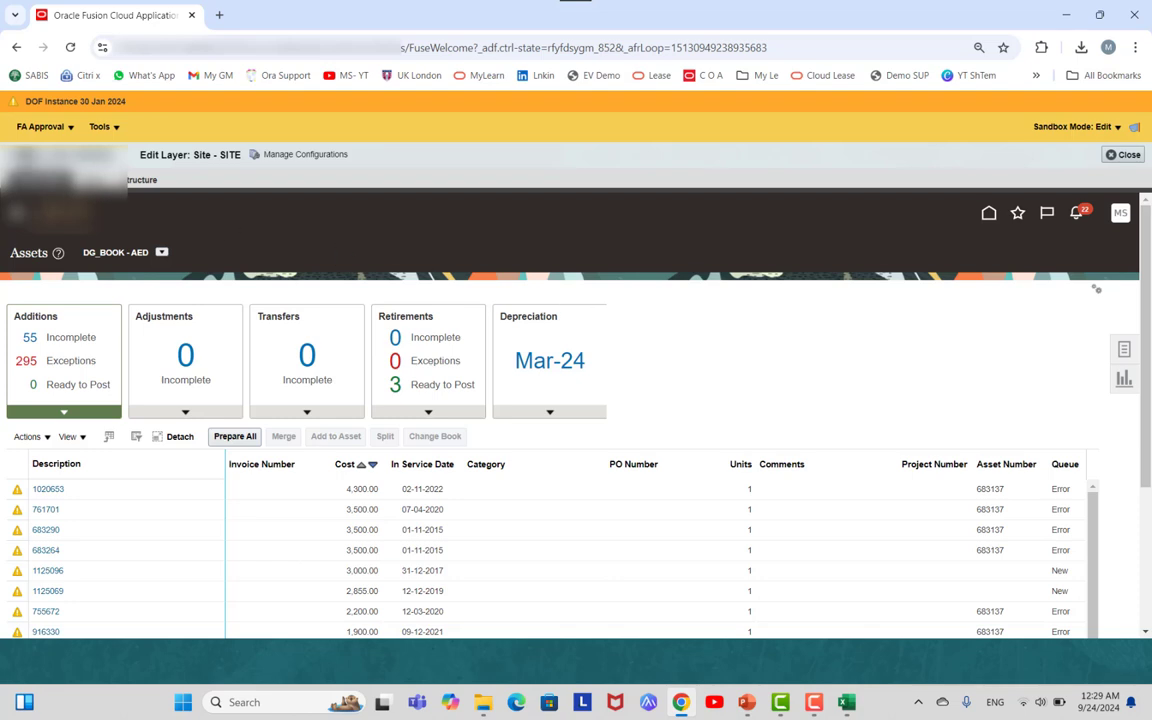
click(40, 127)
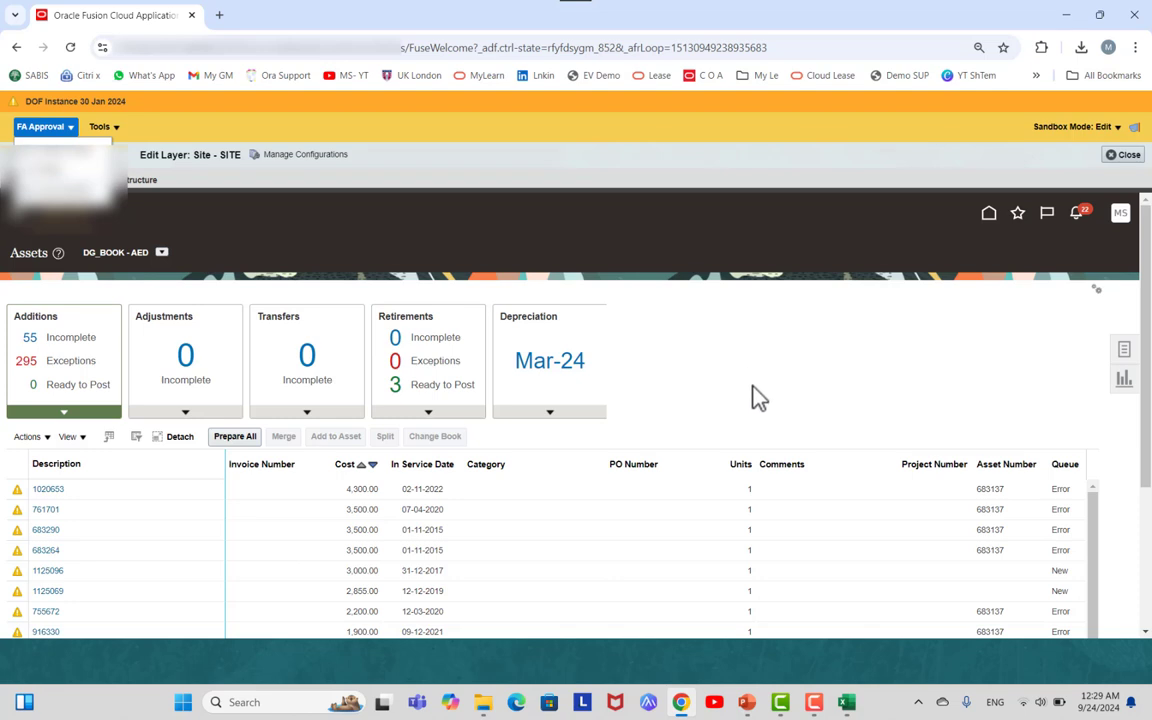
click(1122, 154)
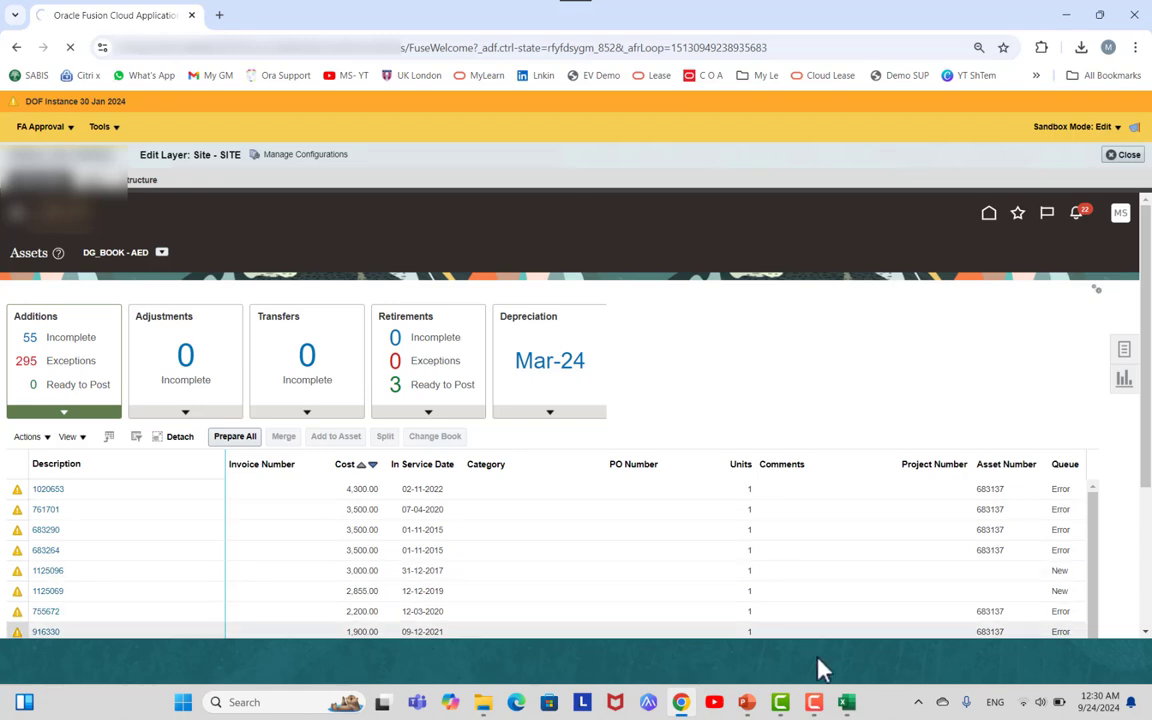
- Switch to the PowerPoint slide show and advance to the Manage Workflow Transactions Transaction Console slide
click(814, 702)
click(765, 345)
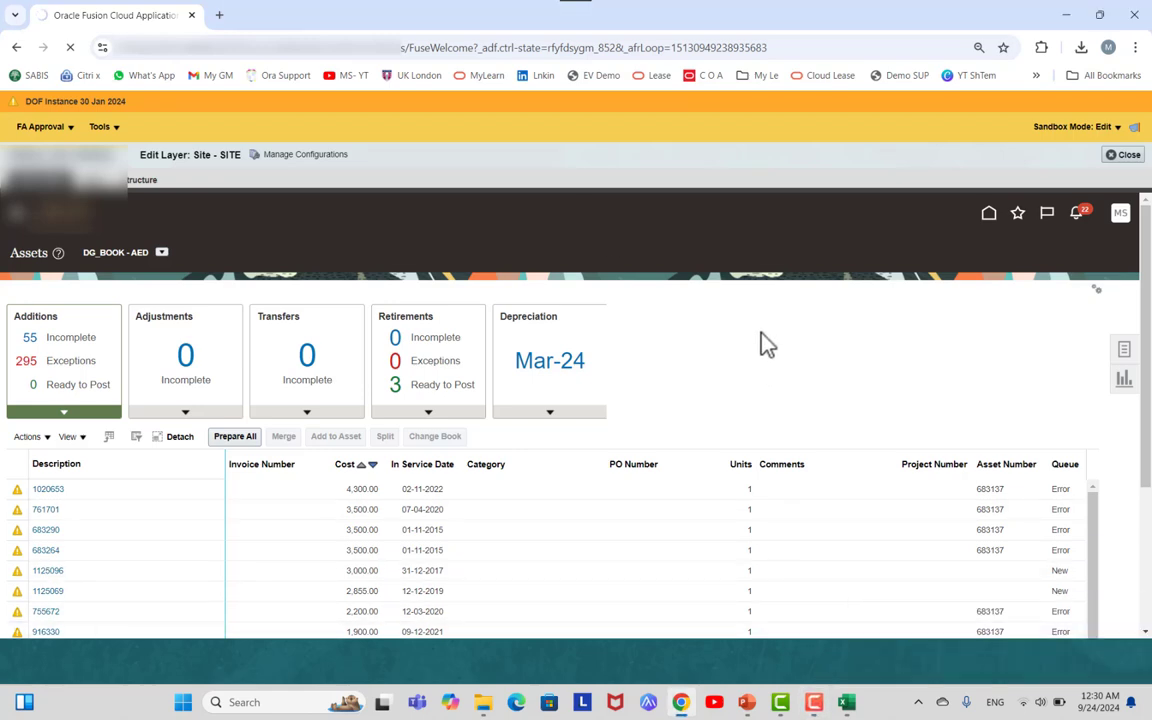
key(alt+Tab)
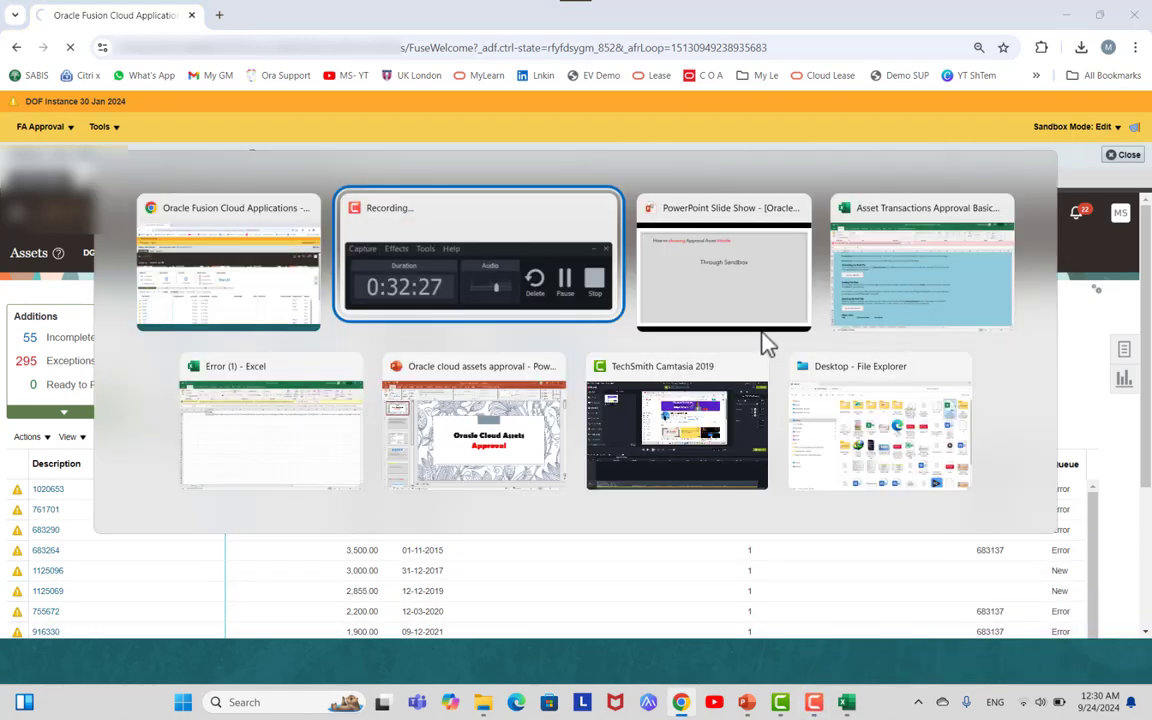
key(alt+Tab)
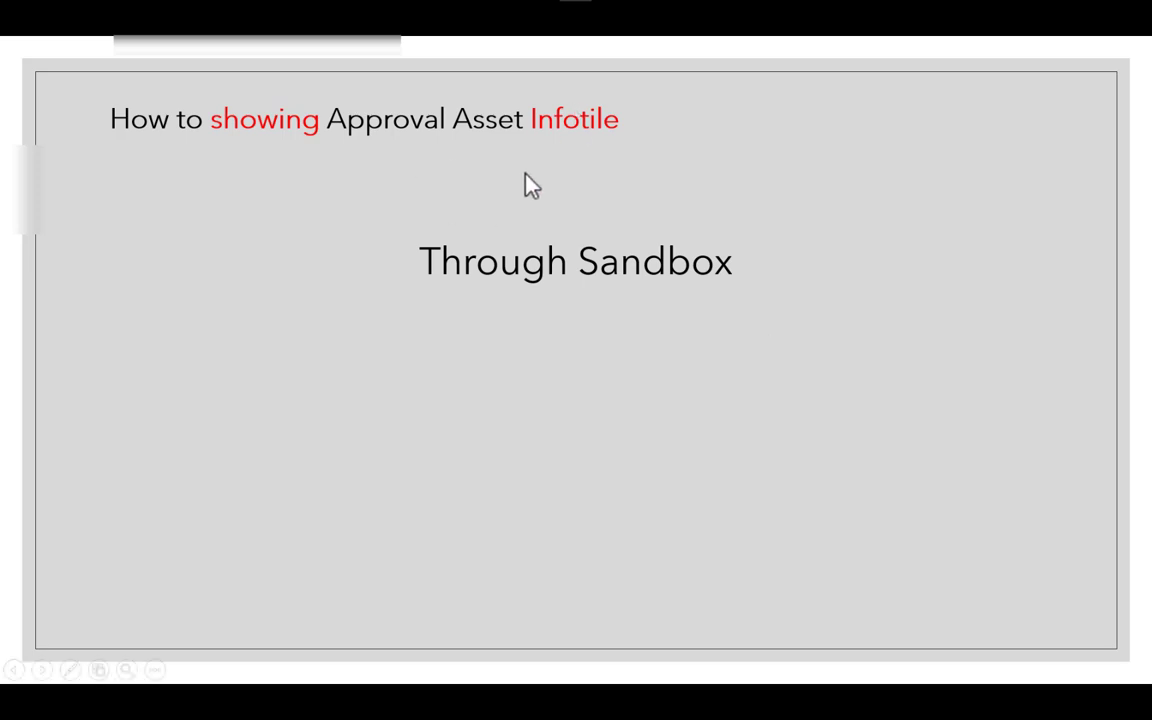
click(531, 186)
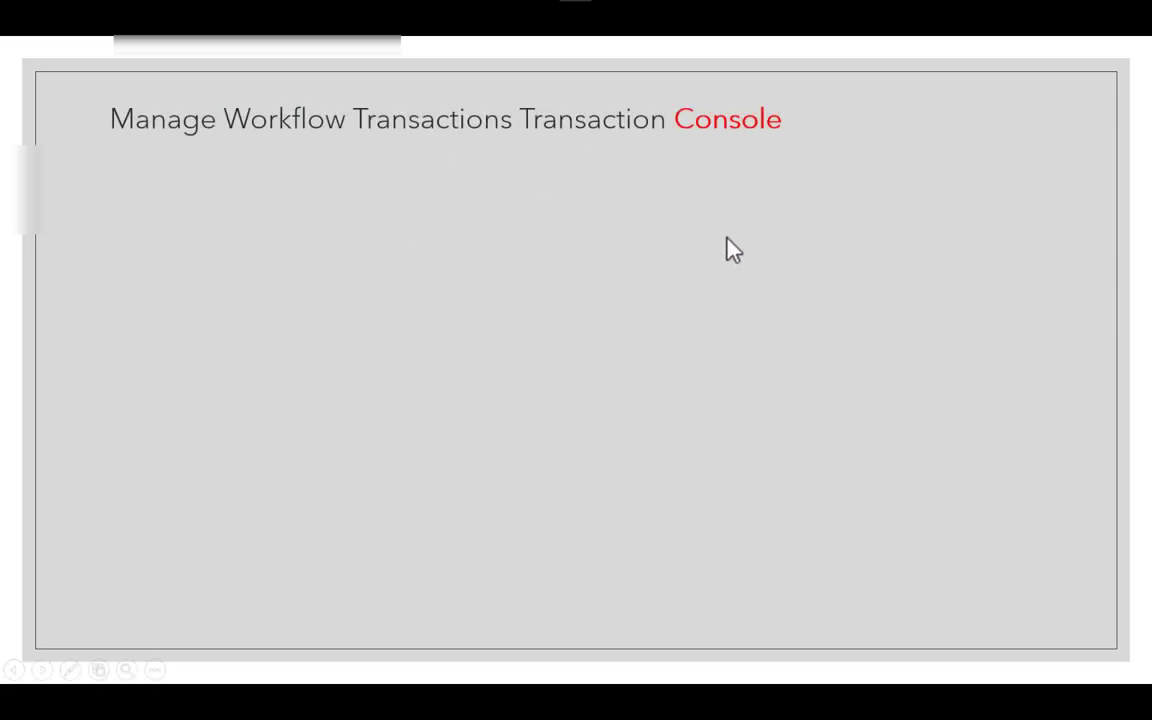
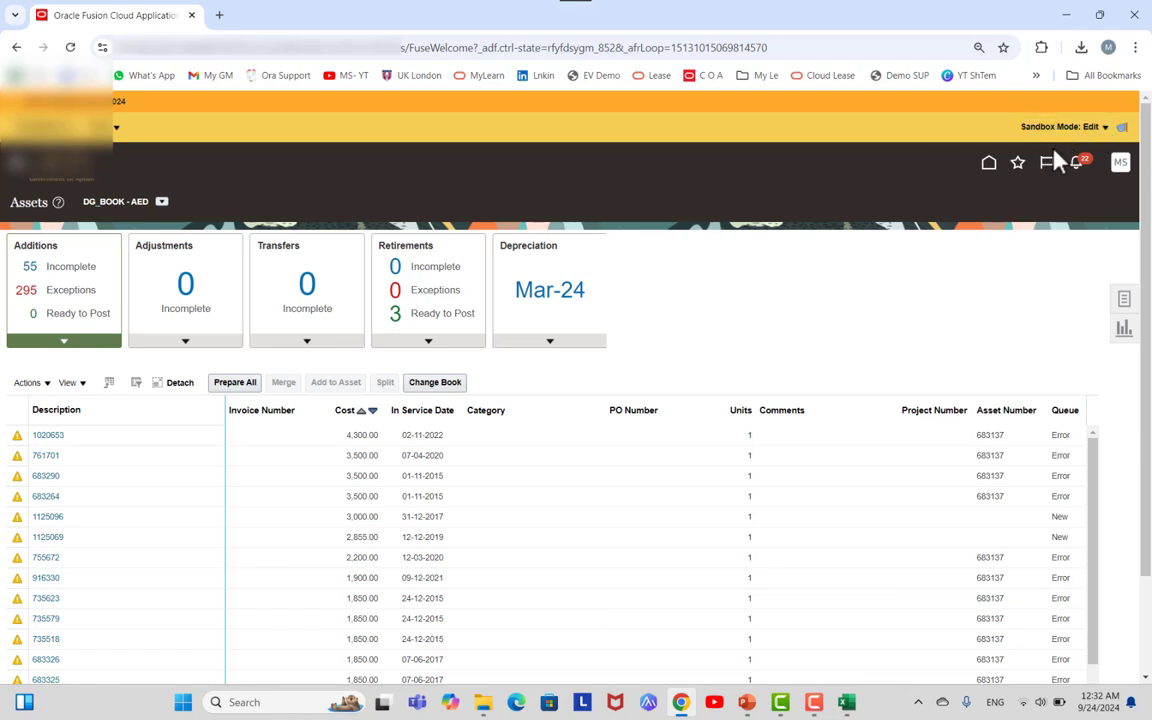
- Back in Oracle Fusion, leave the FA Approval sandbox and accept the page refresh
click(50, 127)
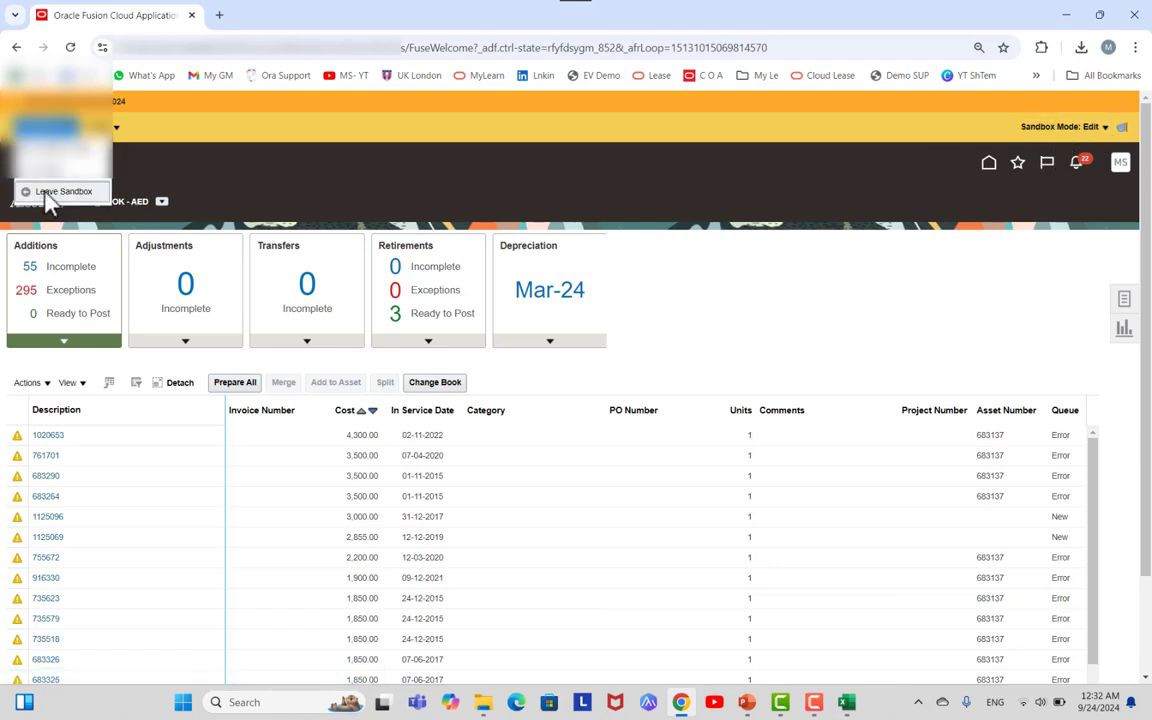
click(45, 192)
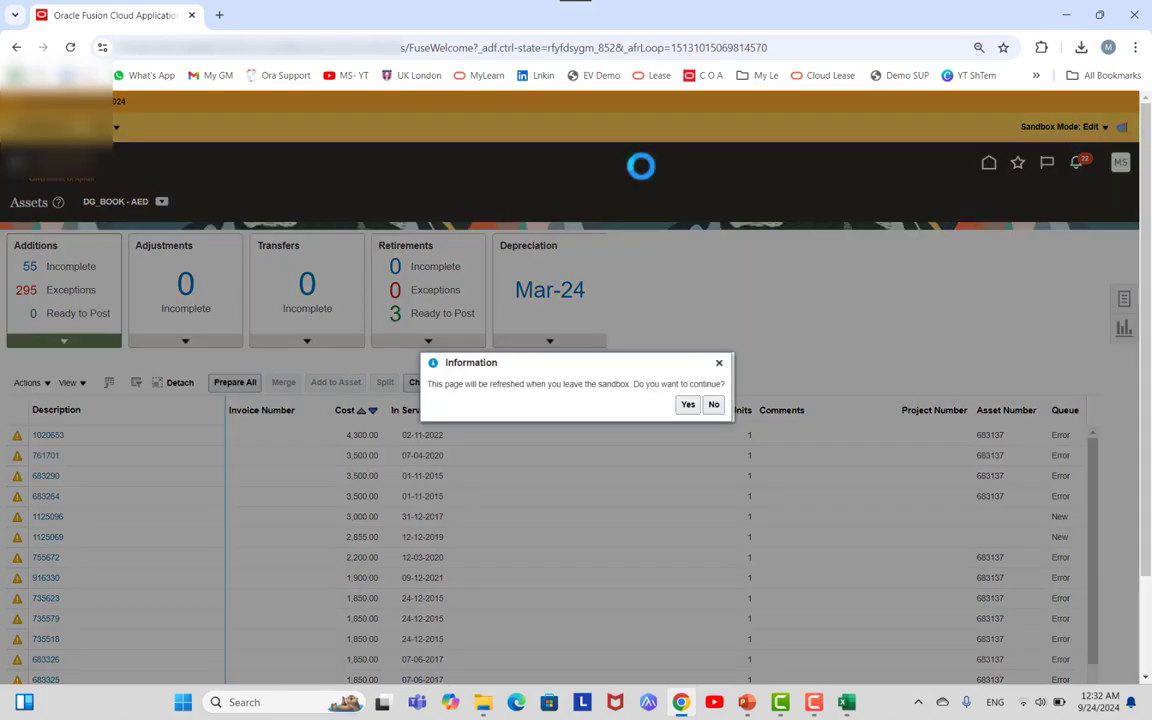
click(687, 405)
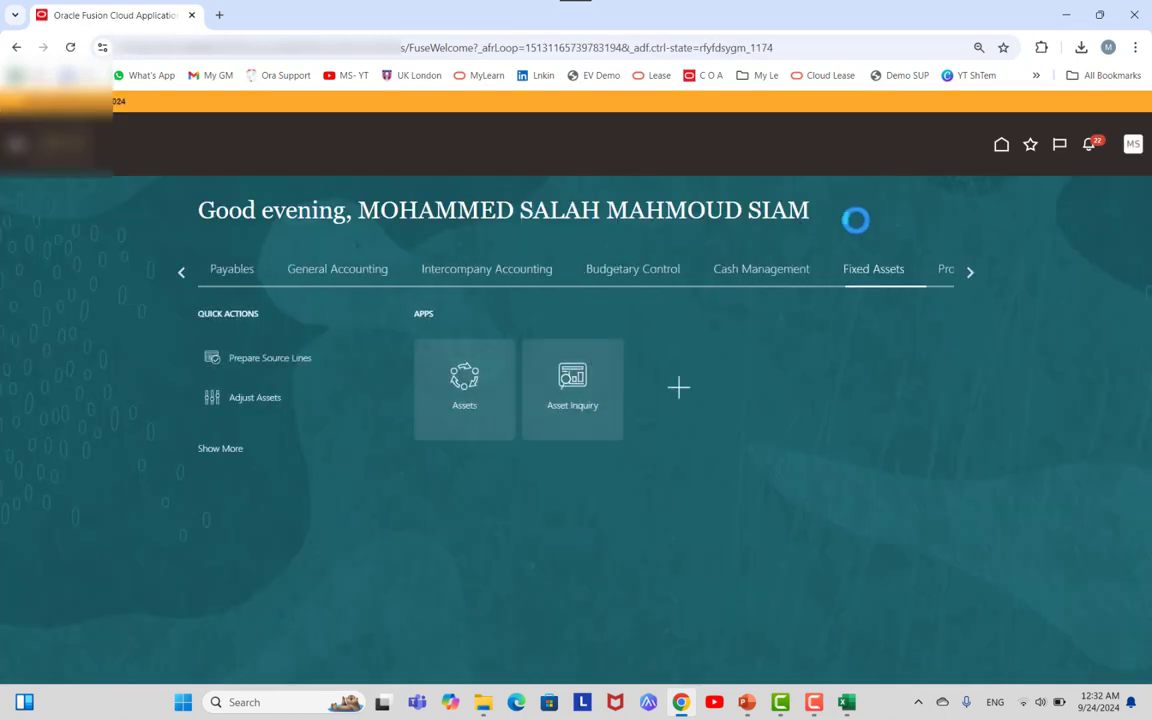
- Go to Setup and Maintenance and search the offering's tasks for Manage Standard Lookups
click(1120, 144)
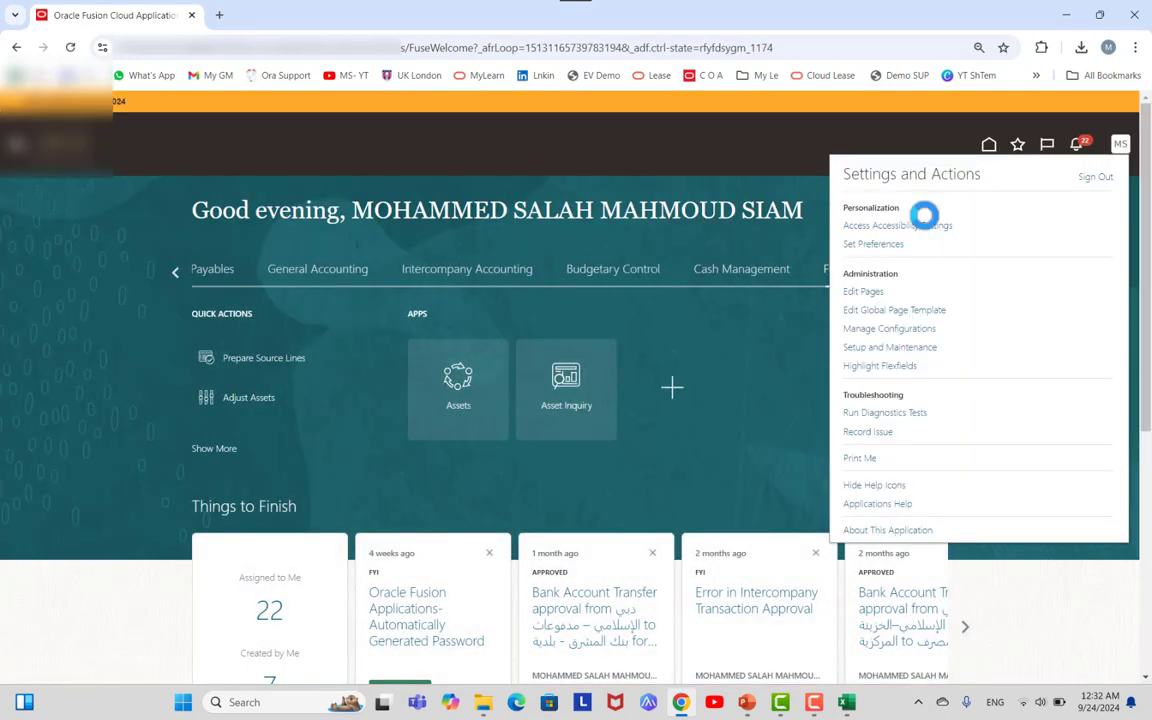
click(925, 355)
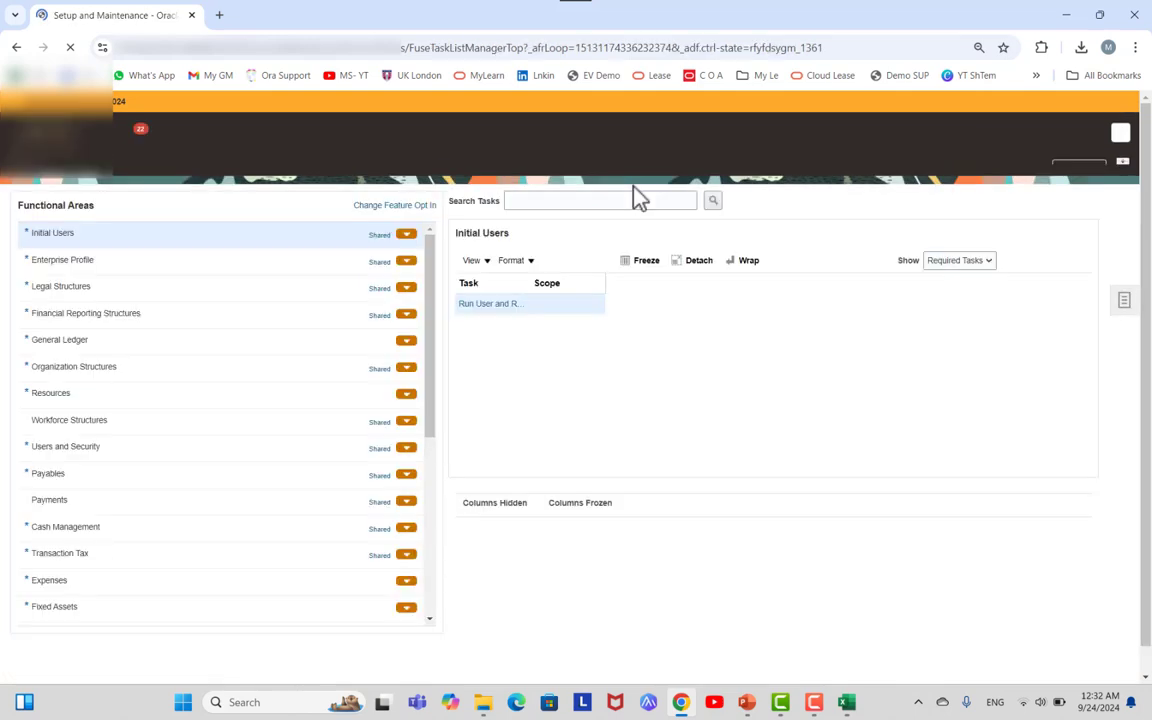
click(606, 215)
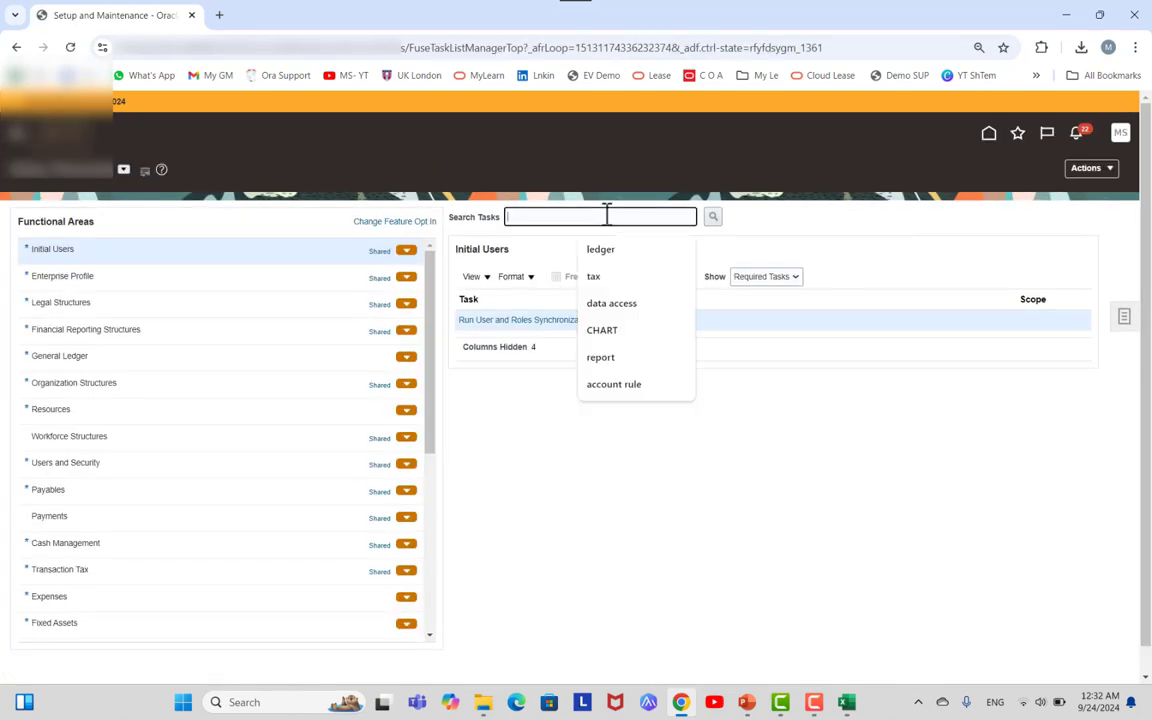
text(manage st)
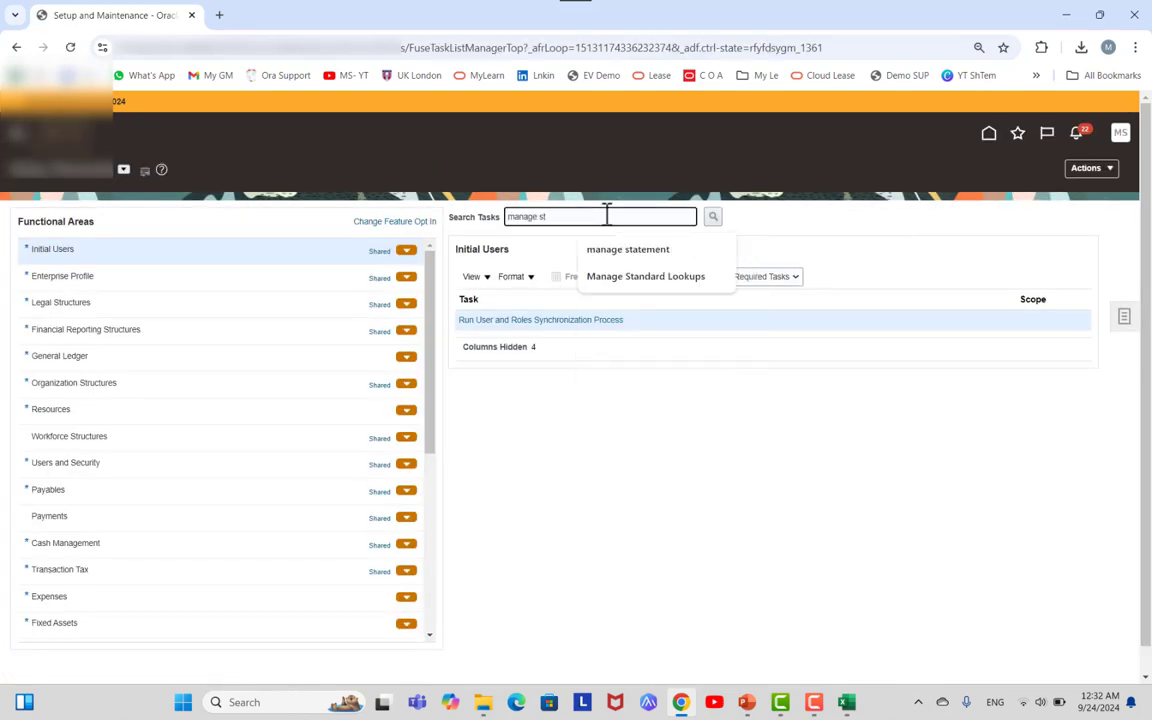
click(682, 278)
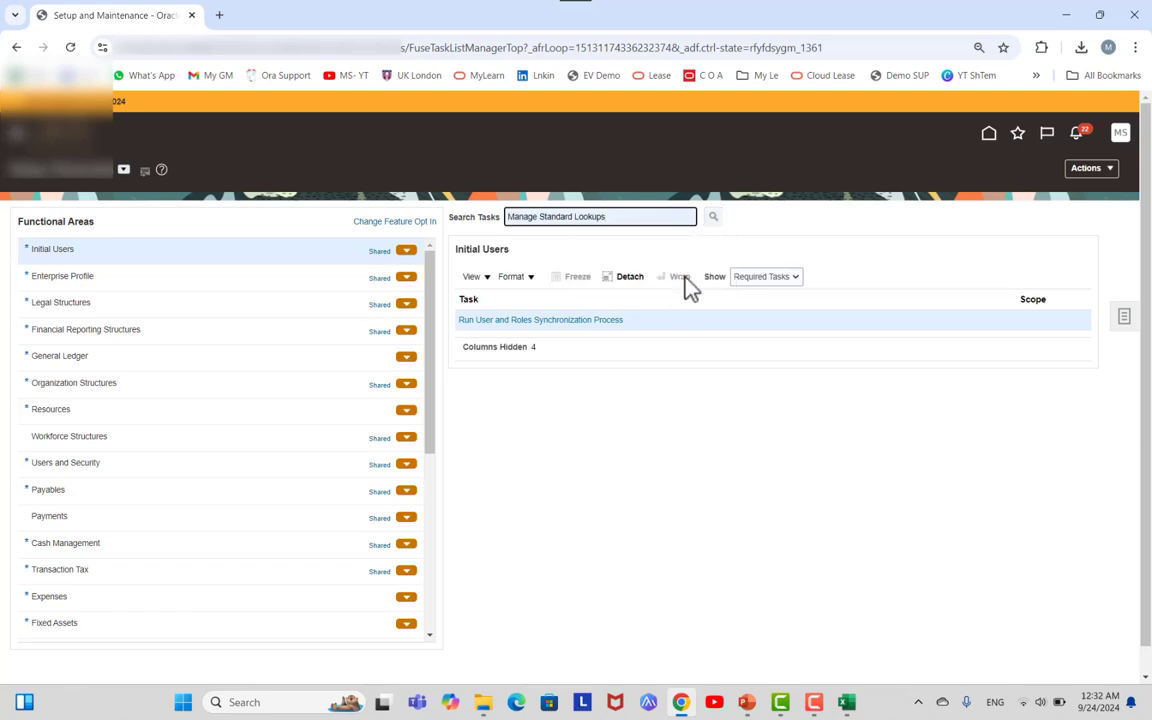
key(Return)
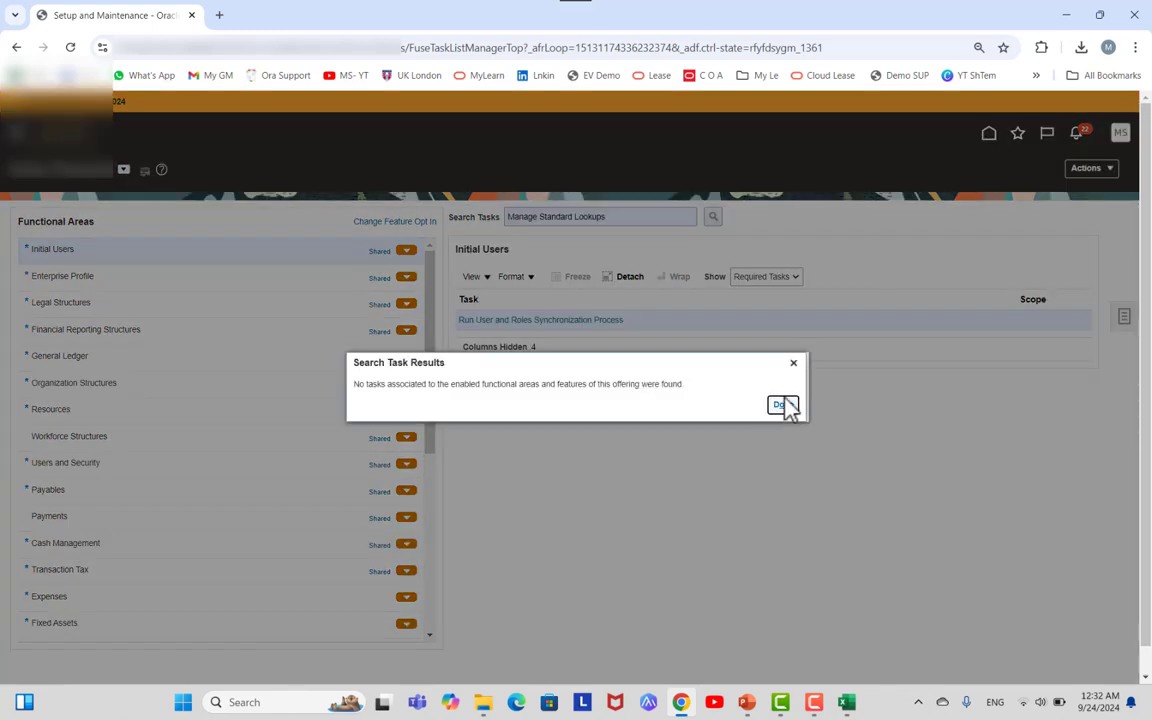
click(785, 405)
- Search all setup tasks for Manage Standard Lookups, reusing the copied search text, and open that task
key(ctrl+c)
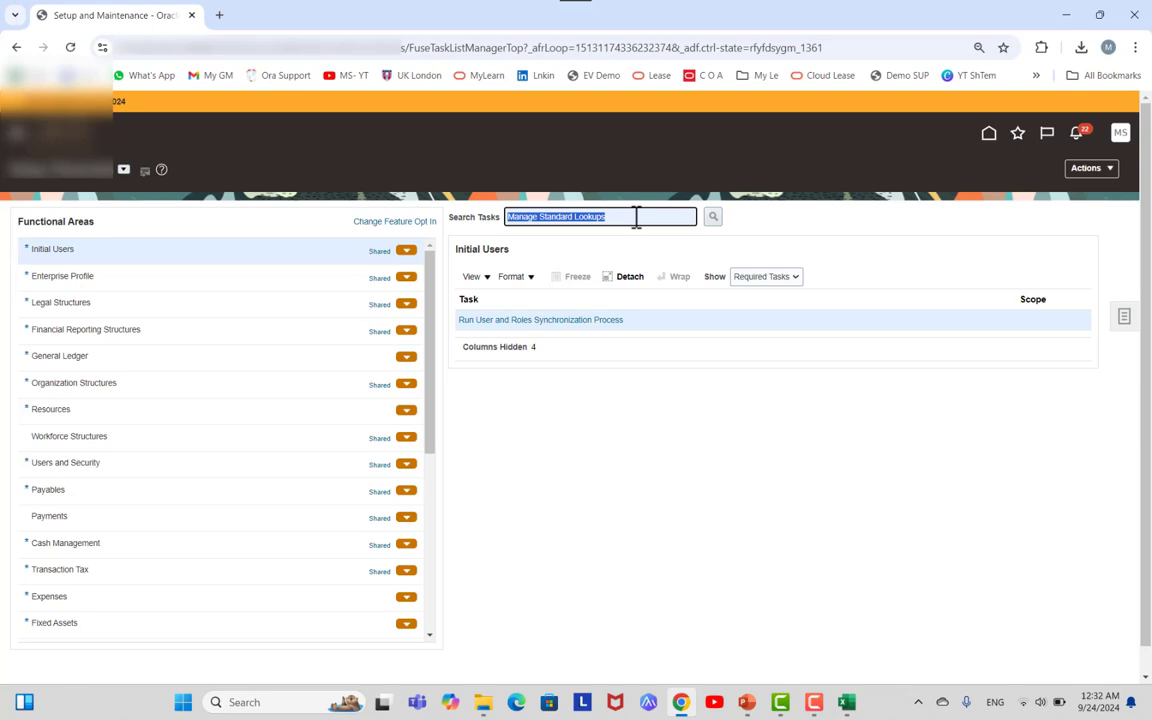
click(1127, 316)
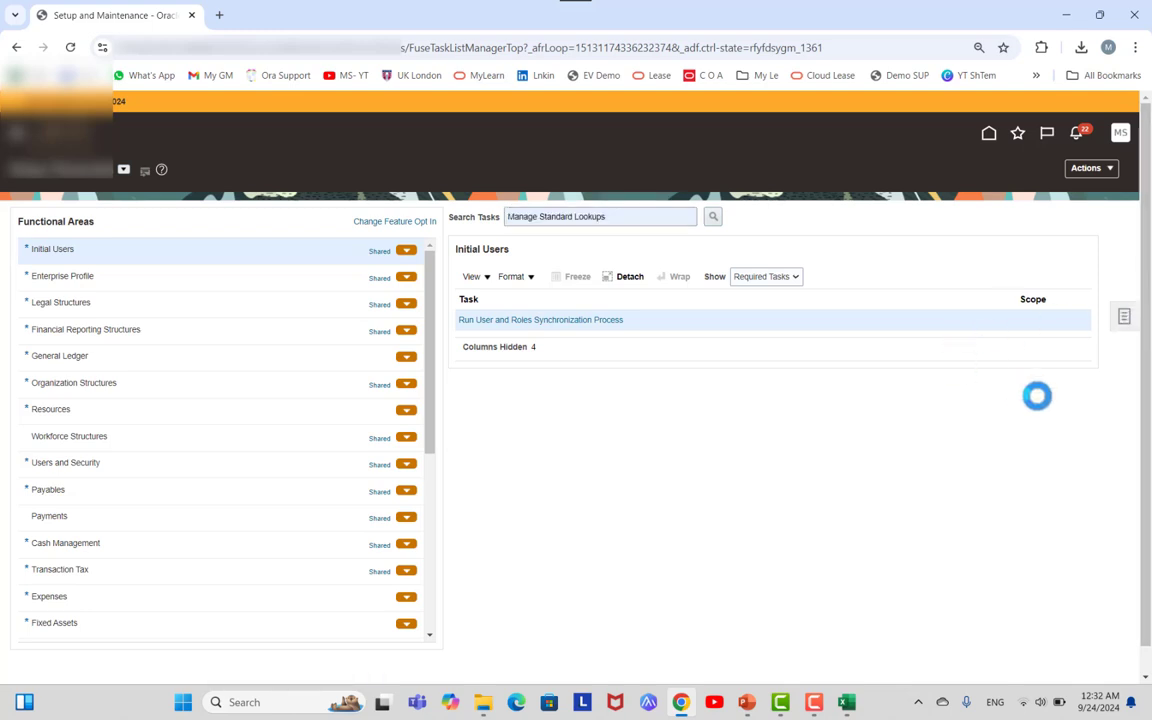
click(985, 320)
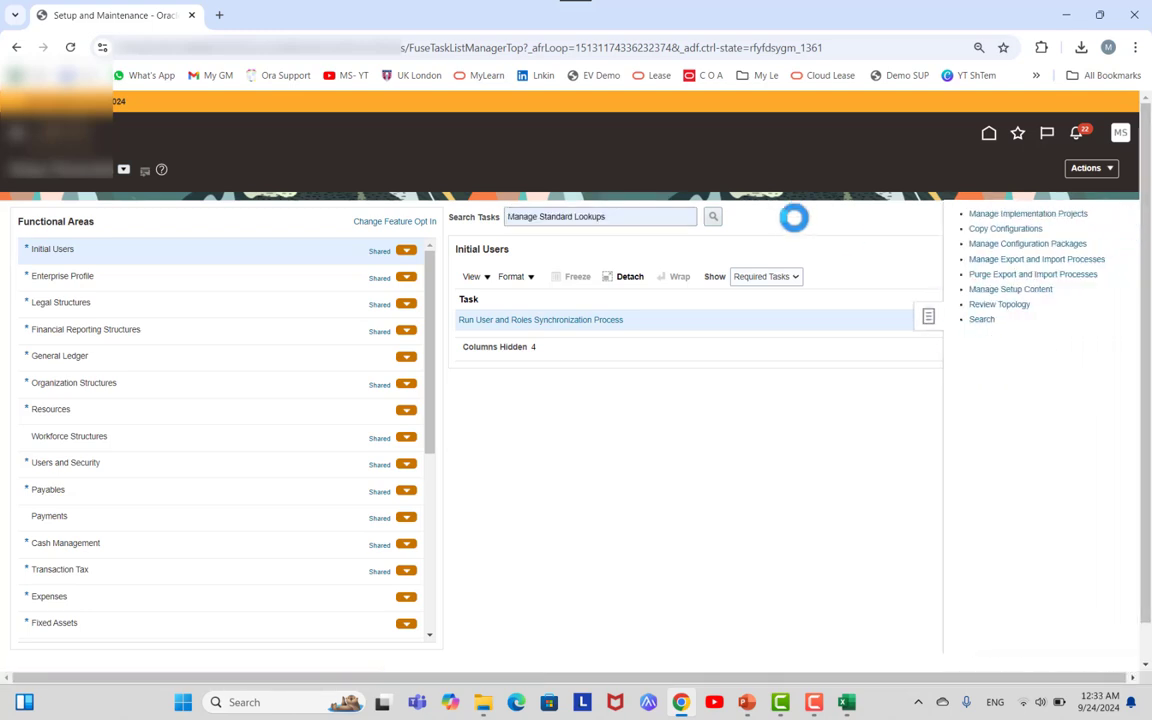
click(352, 217)
key(ctrl+v)
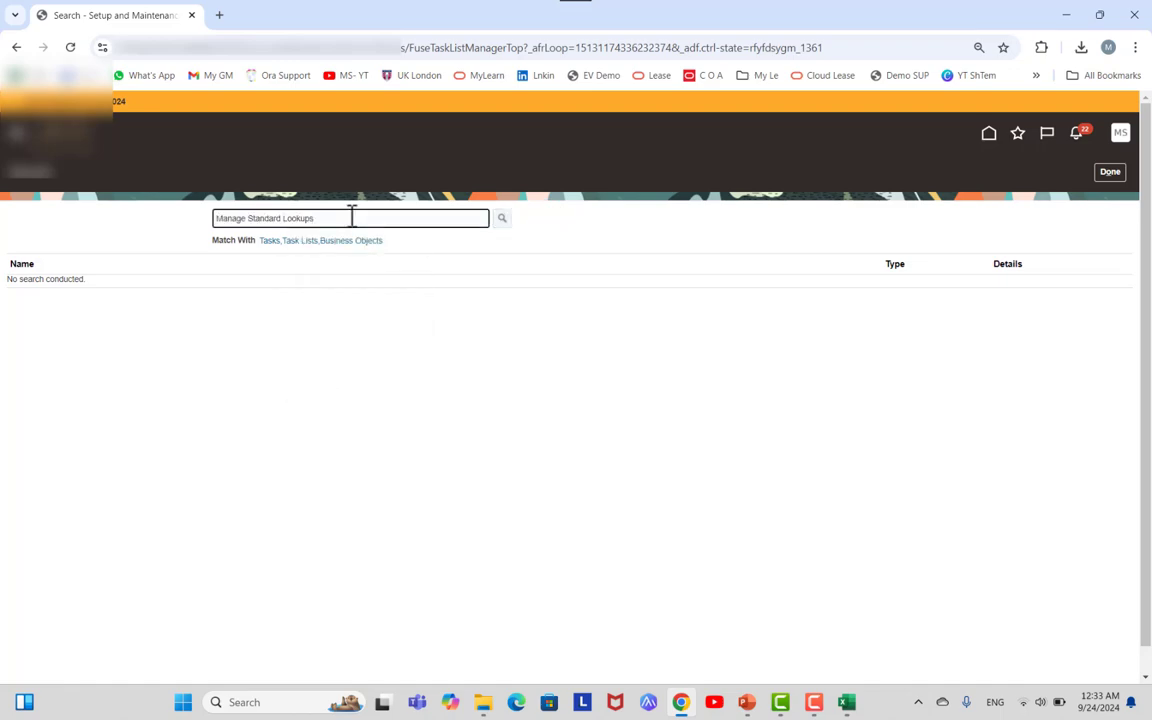
click(68, 286)
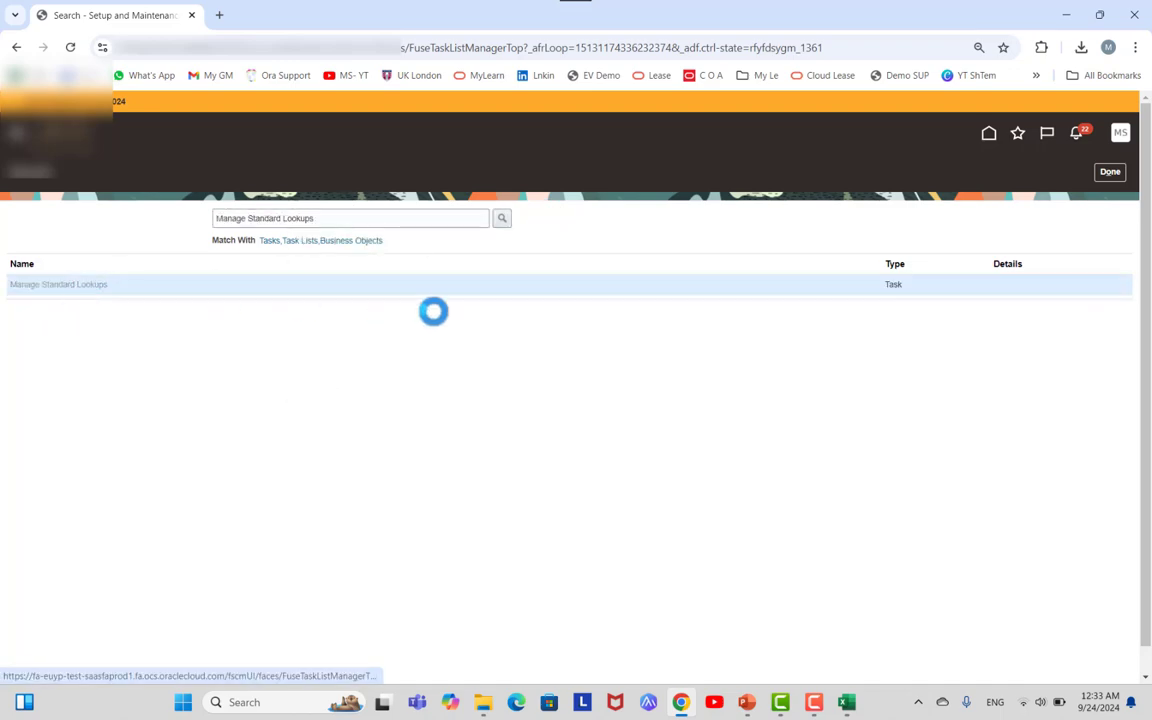
- Check the PowerPoint slide for the lookup type and code that enable the Transaction Console
key(alt+Tab)
click(432, 311)
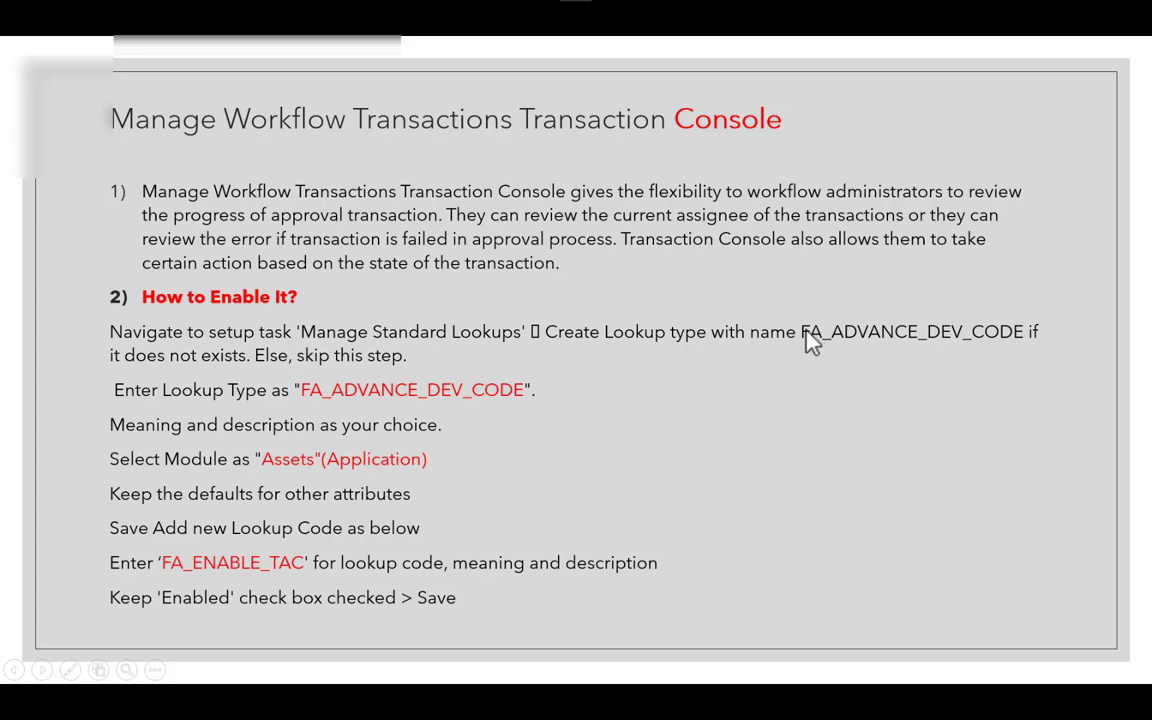
key(alt+Tab)
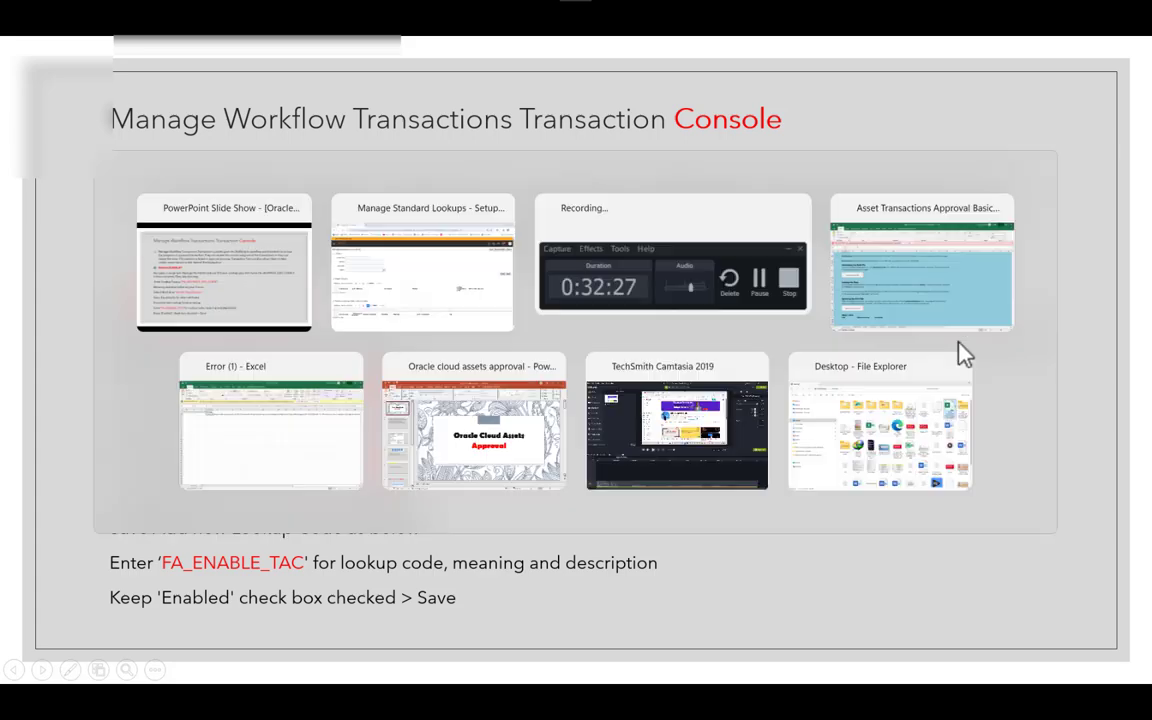
- Search the standard lookups for FA_ADVANCE% and clear the Meaning criterion
click(143, 250)
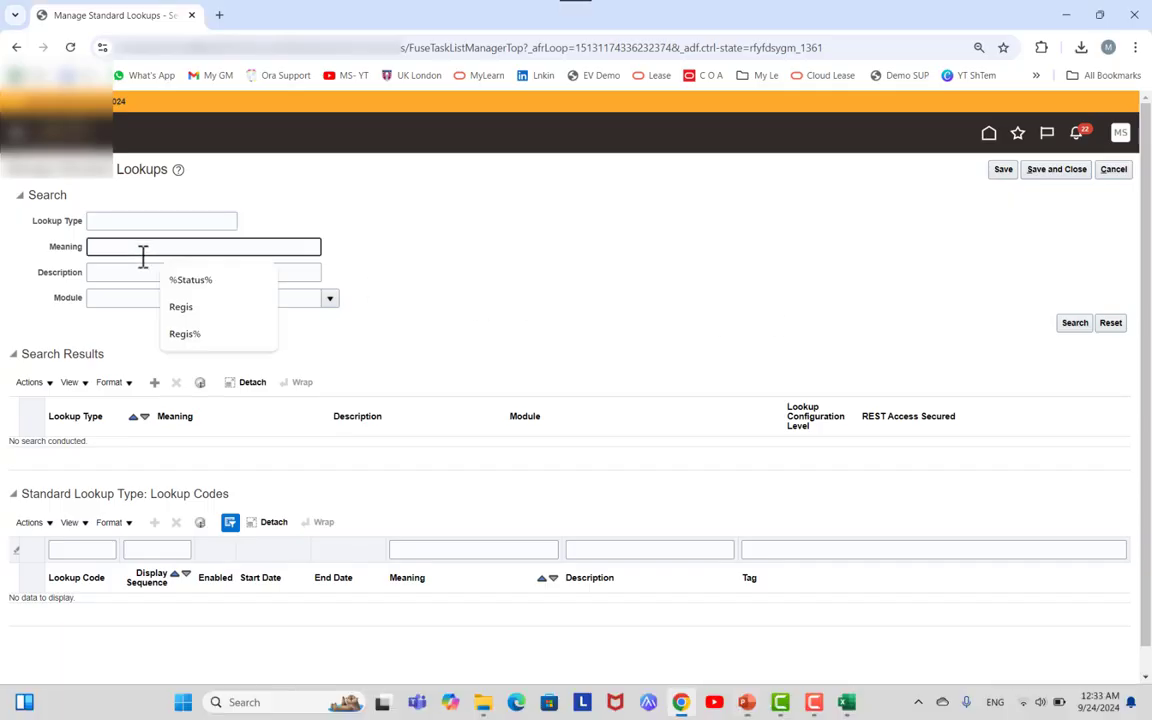
key(Caps_Lock)
text(FA_)
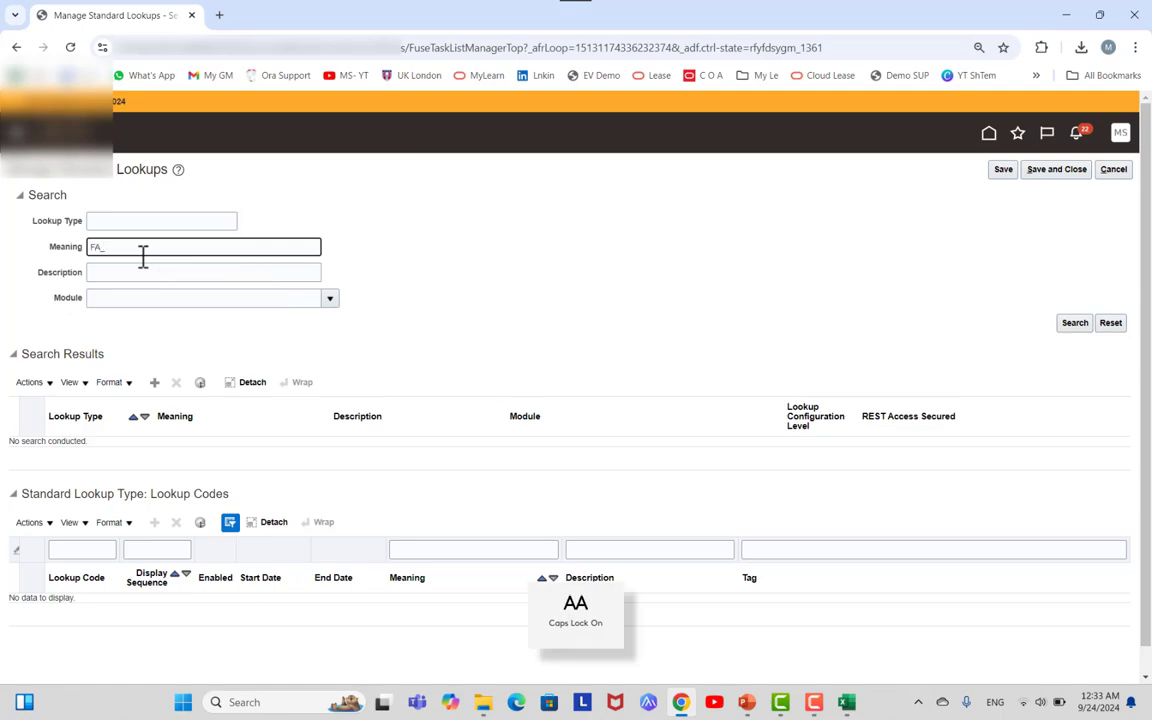
key(alt+Tab)
key(alt+Tab)
text(ADV)
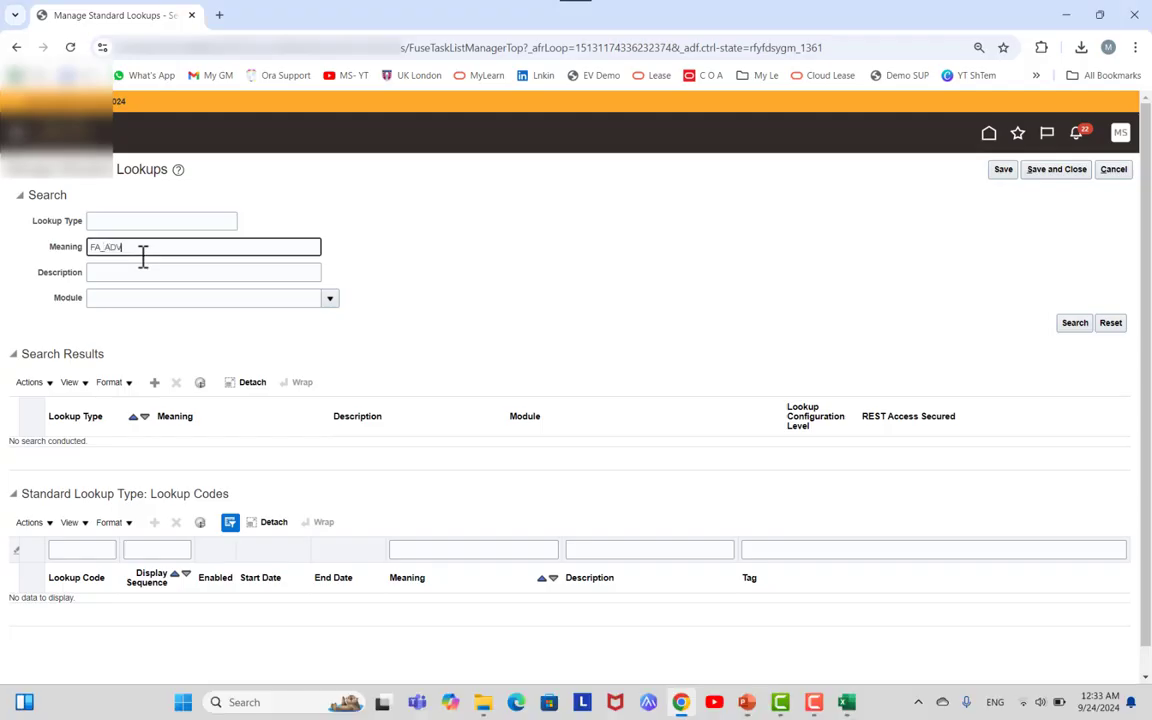
text(ANCED)
text(_)
drag(177, 249, 24, 256)
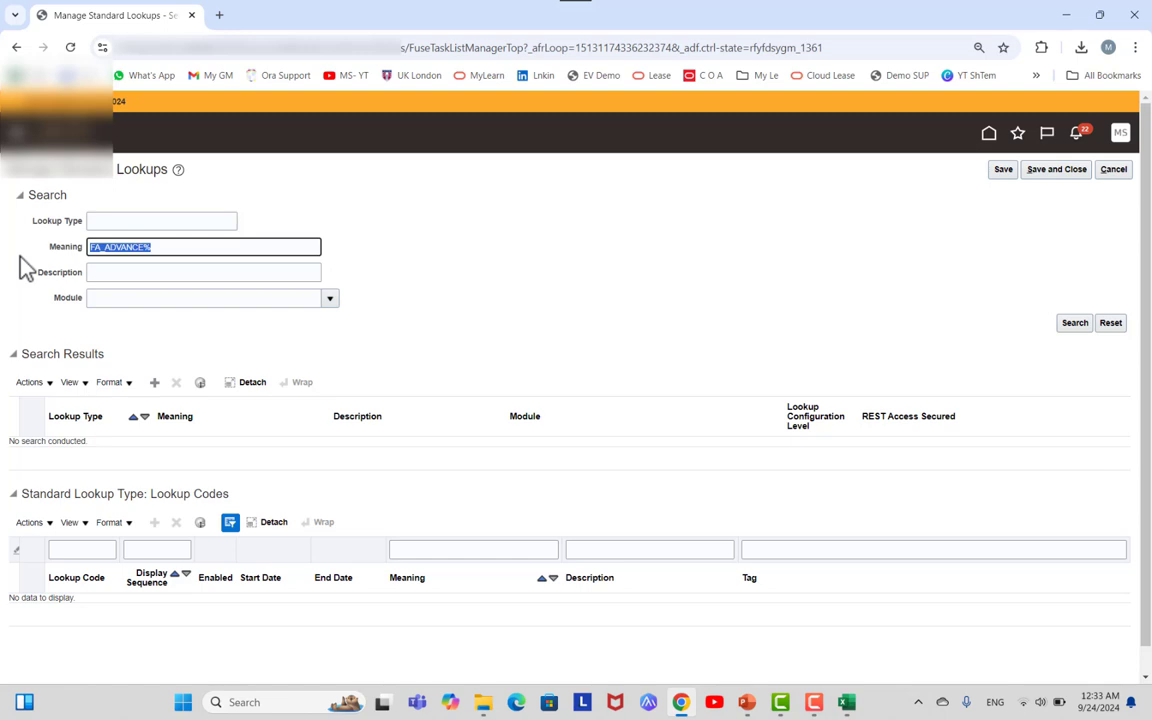
key(BackSpace)
click(106, 224)
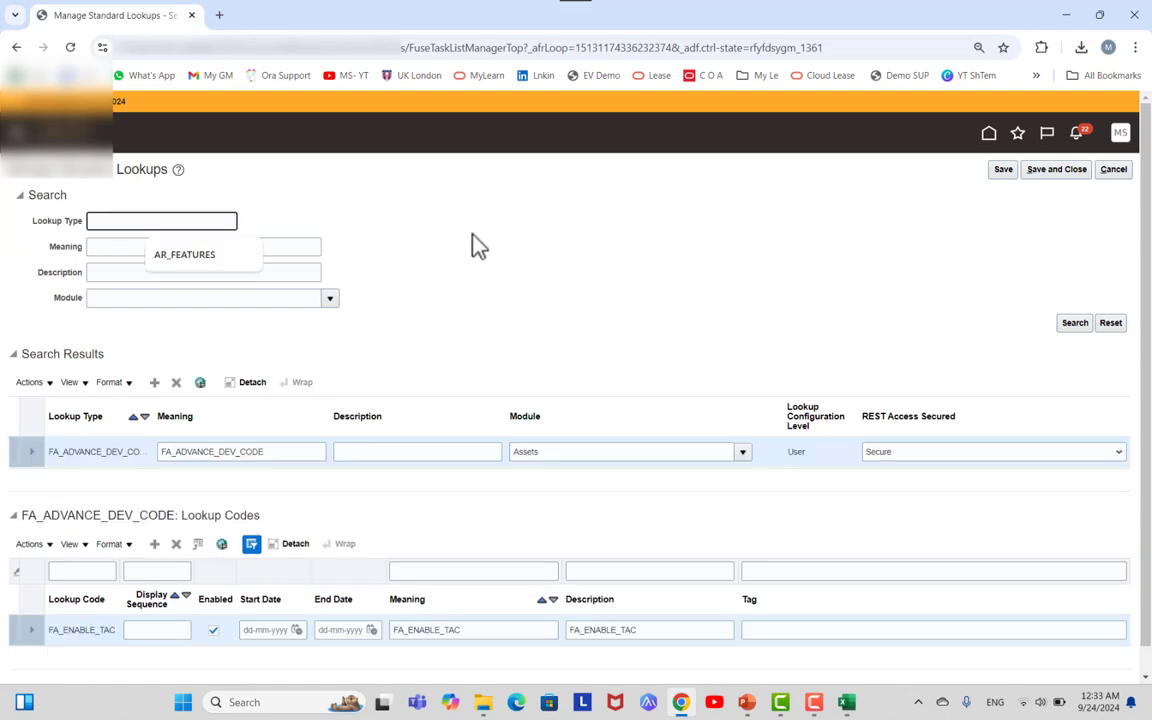
- Widen the Lookup Type column in the search results to read the full lookup type name
click(473, 237)
scroll(330, 320, down, 1)
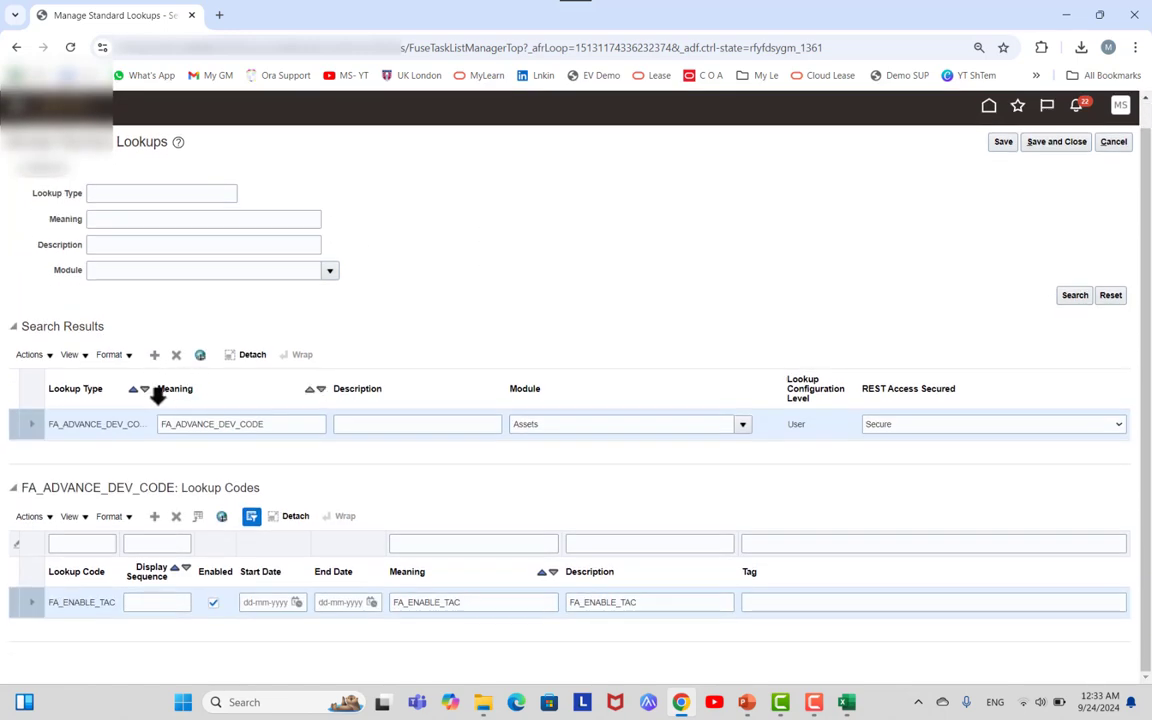
drag(155, 391, 242, 393)
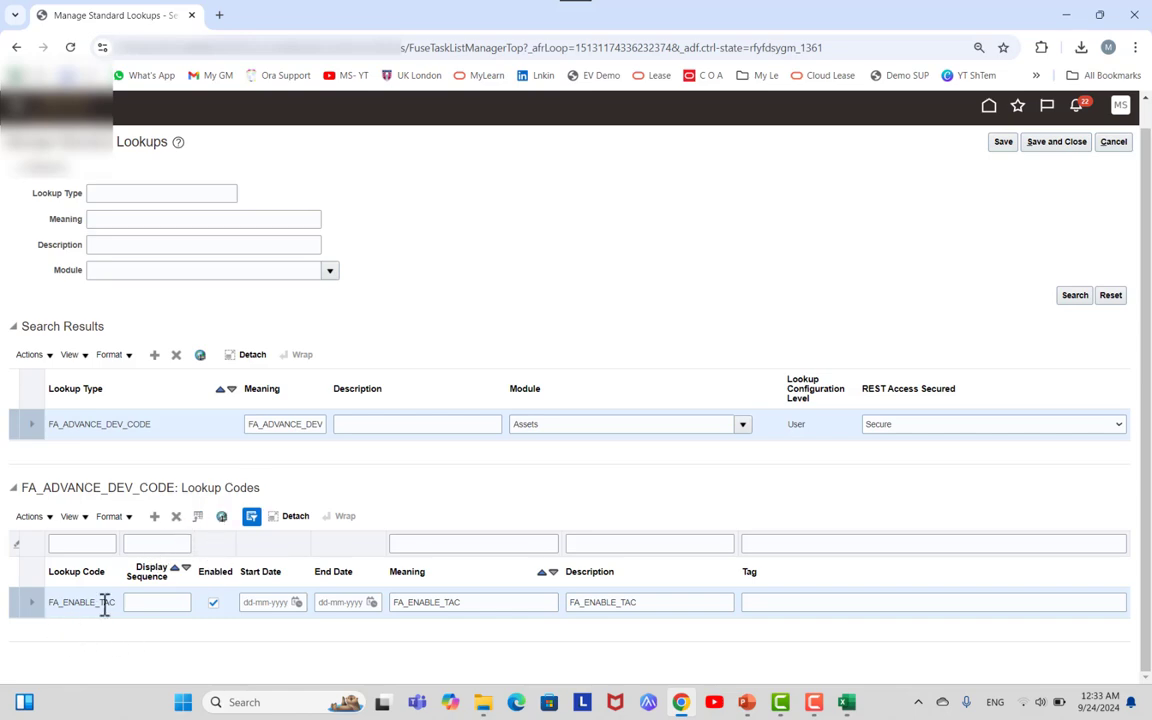
- Check the FA_ADVANCE_DEV_CODE lookup type and its FA_ENABLE_TAC code against the PowerPoint slide, and save and close the standard lookups
key(alt+Tab)
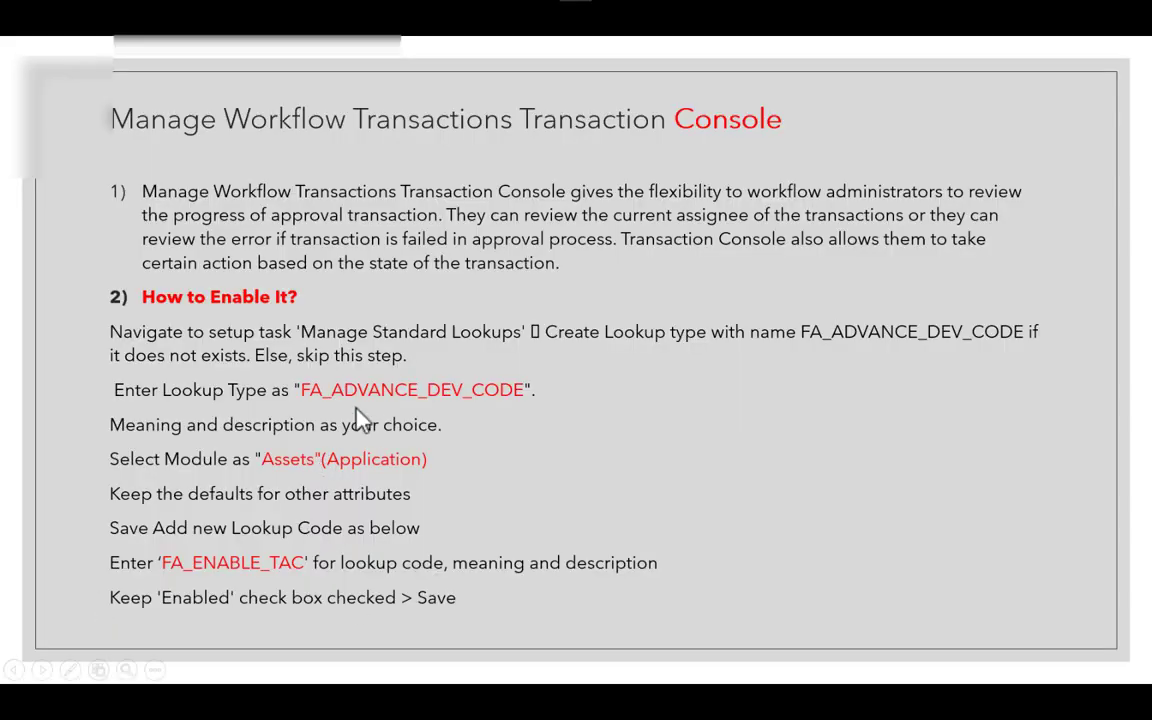
key(alt+Tab)
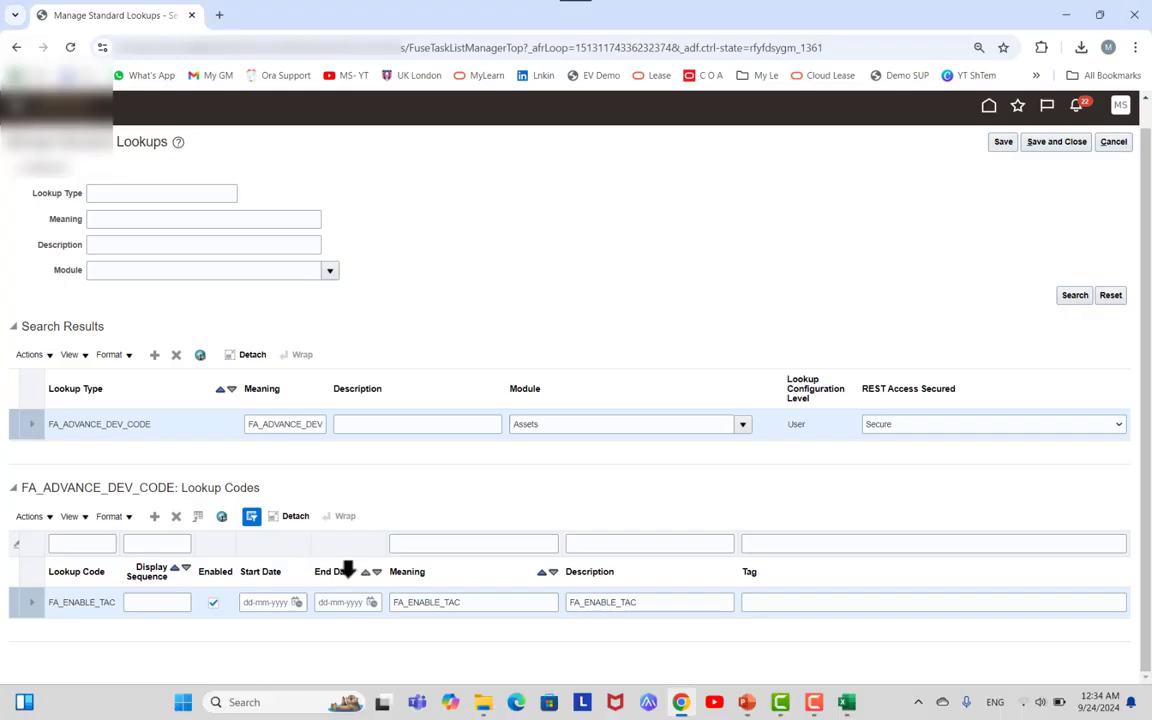
key(alt+Tab)
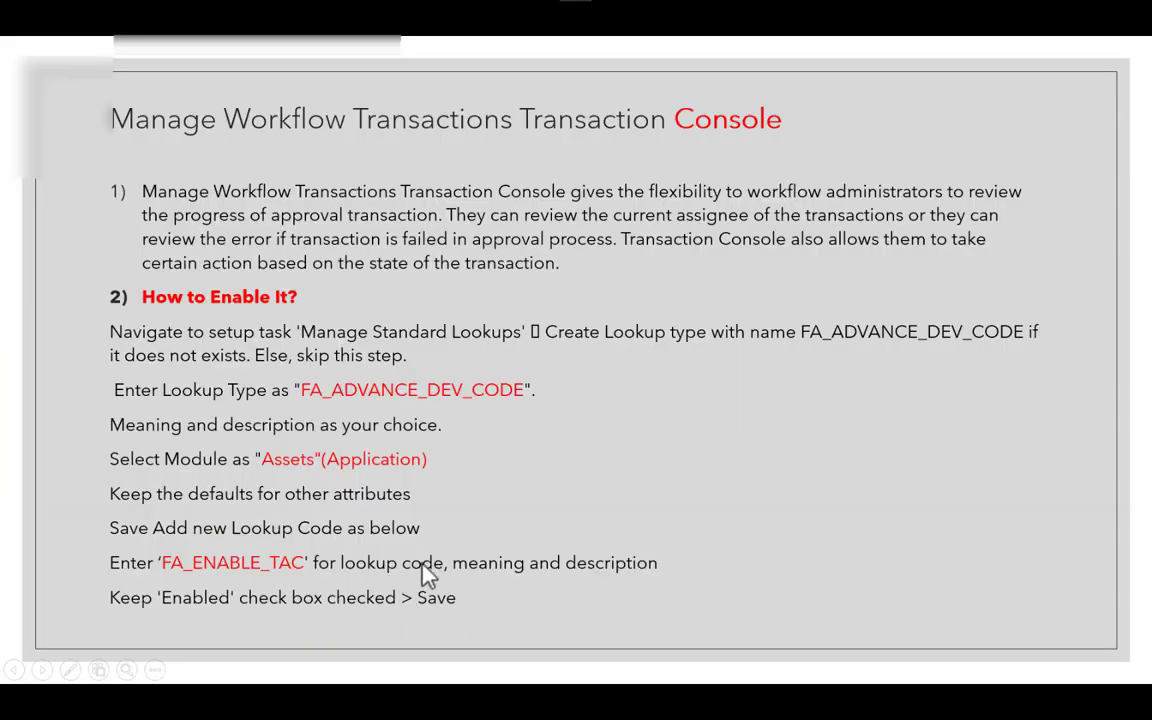
key(alt+Tab)
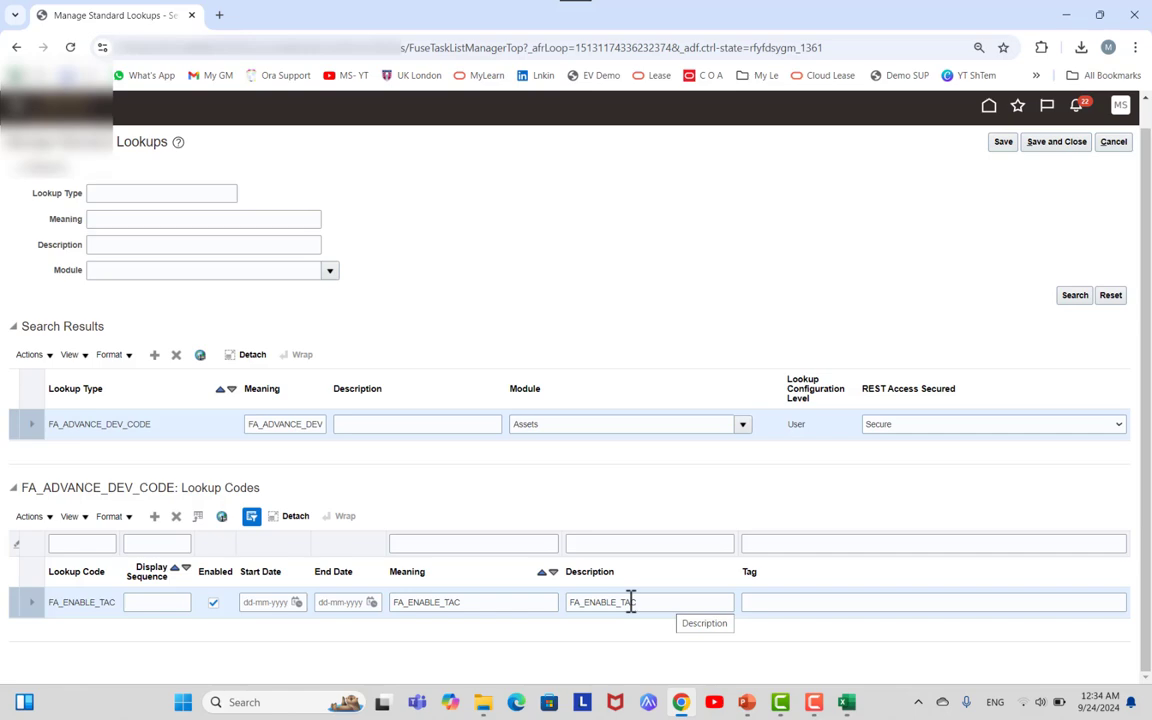
key(alt+Tab)
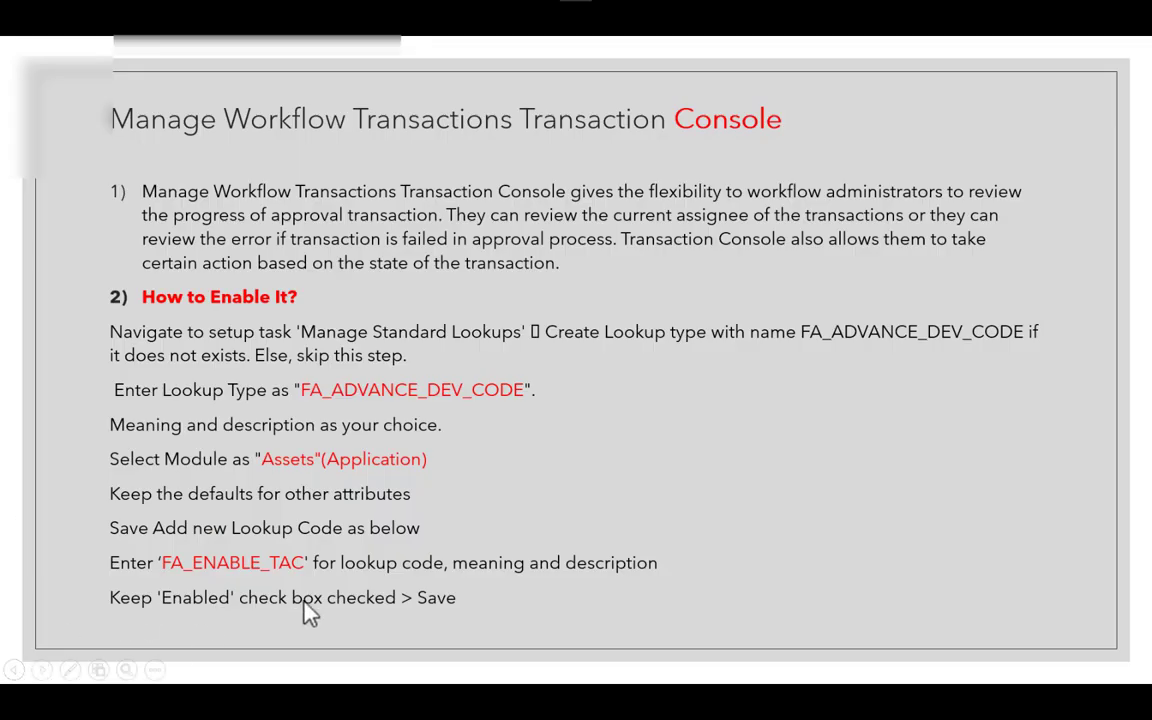
key(alt+Tab)
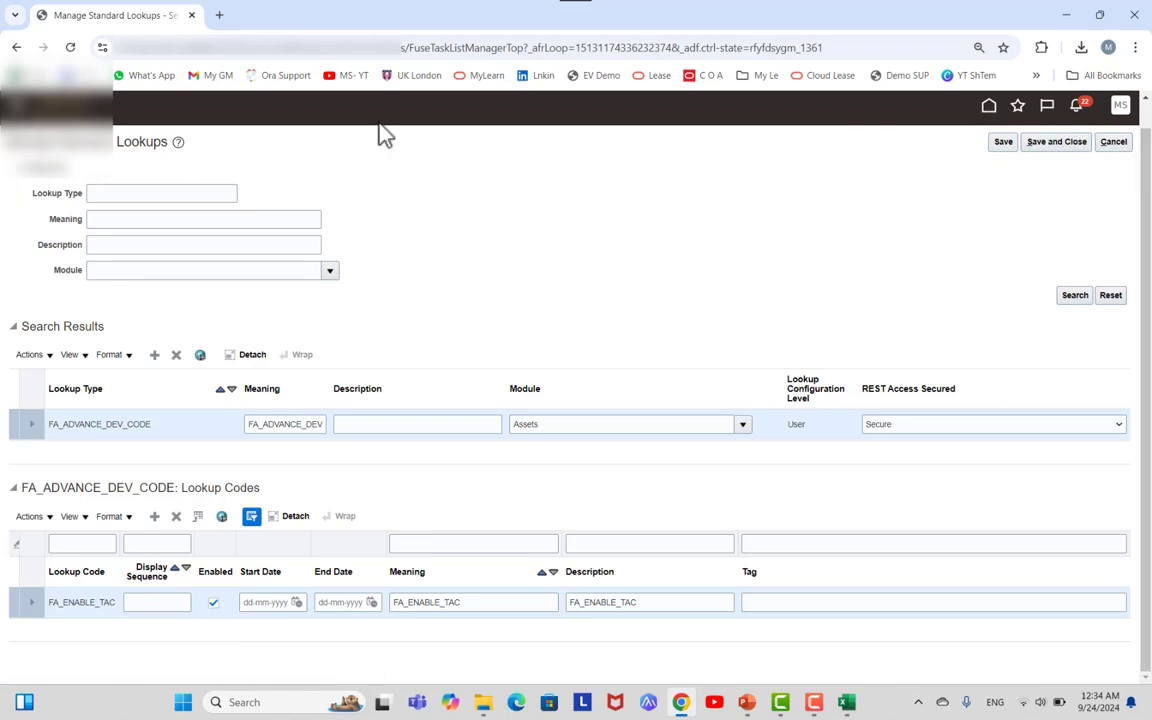
click(1068, 143)
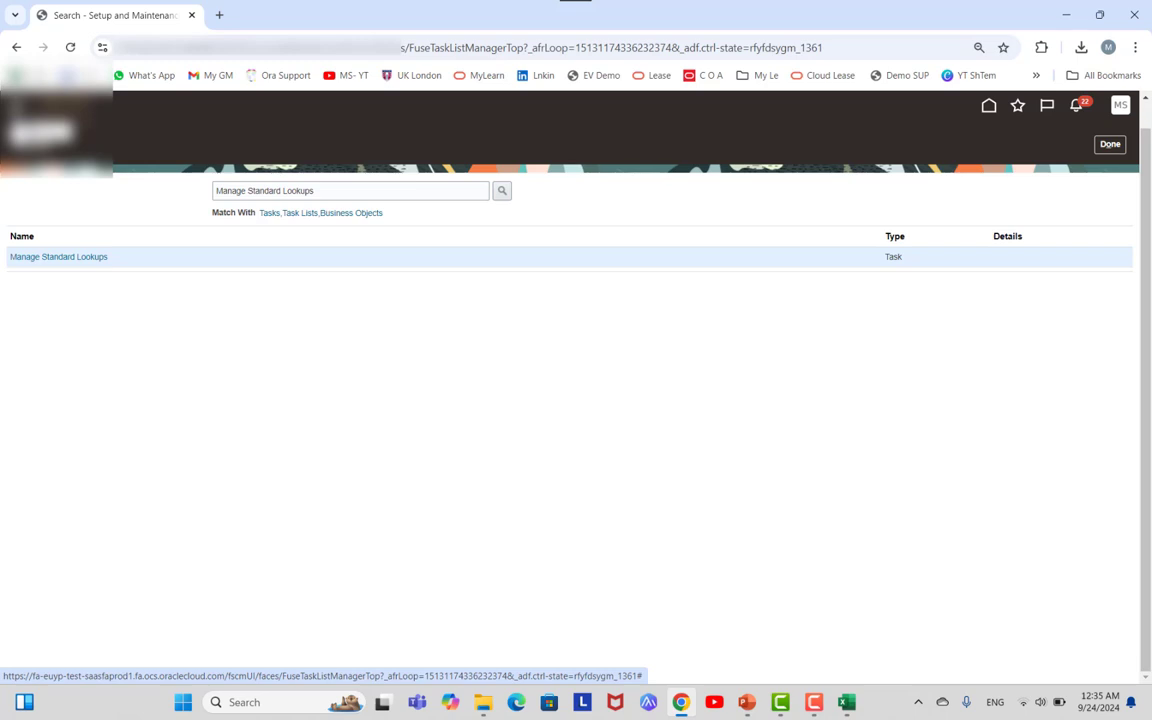
- Open the Transaction Console from the Tools group of the application navigator
click(58, 256)
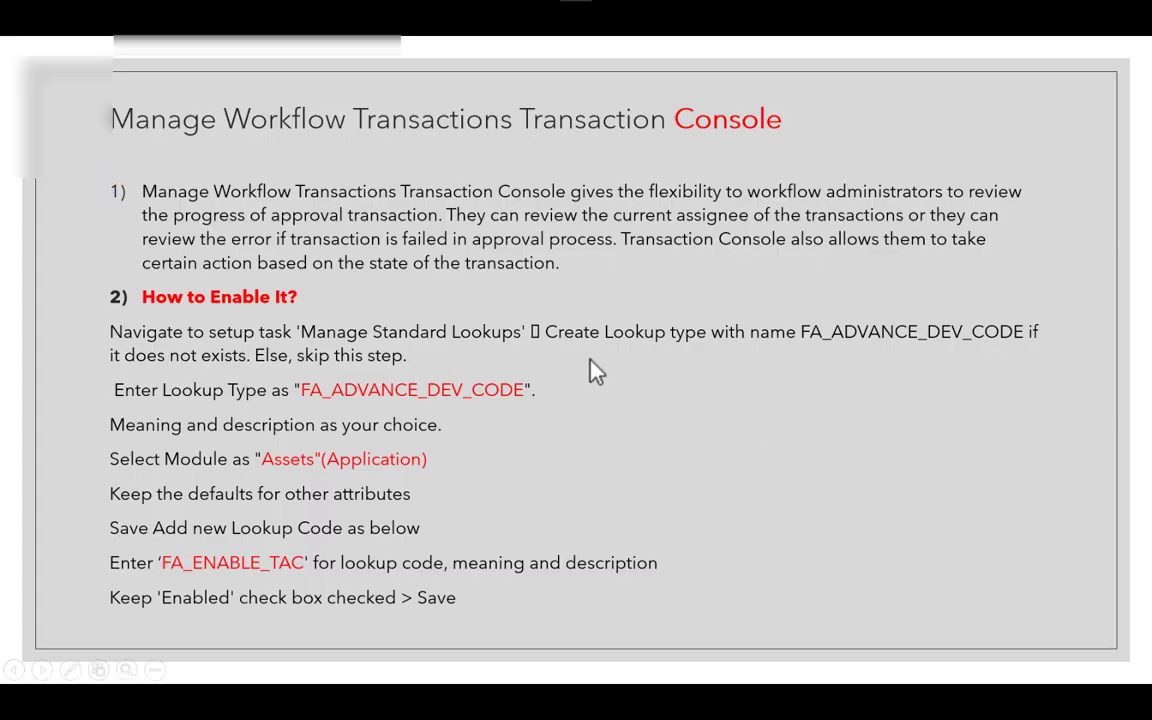
key(alt+Tab)
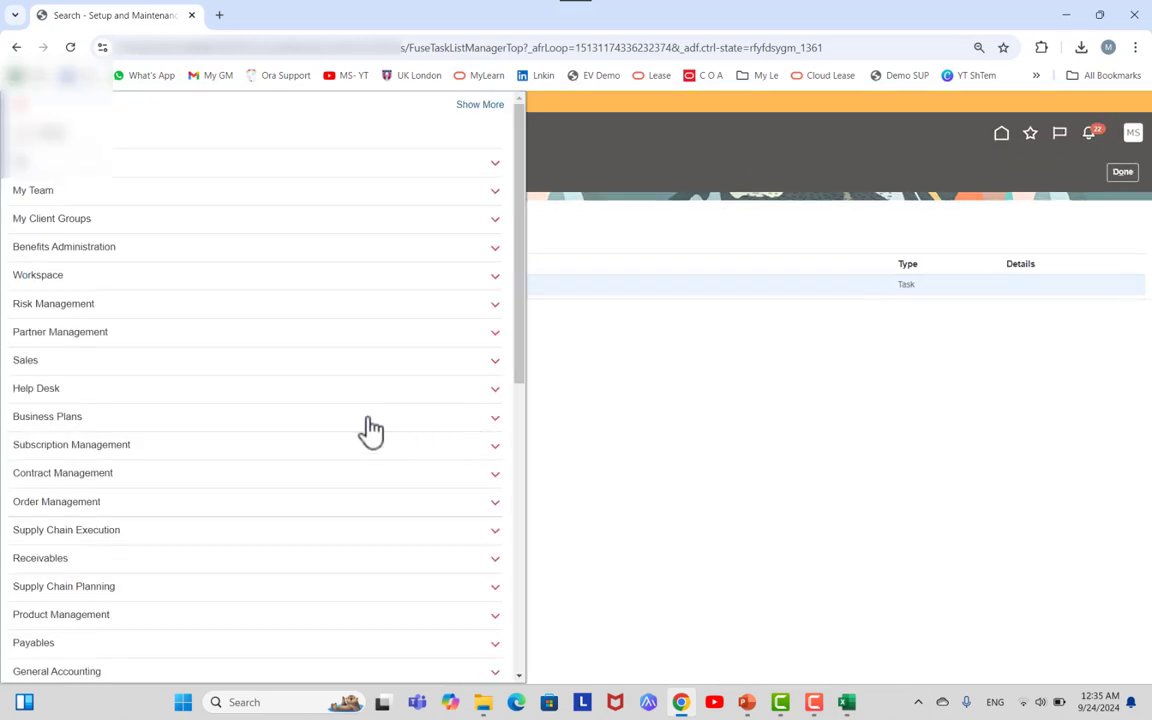
scroll(371, 430, down, 10)
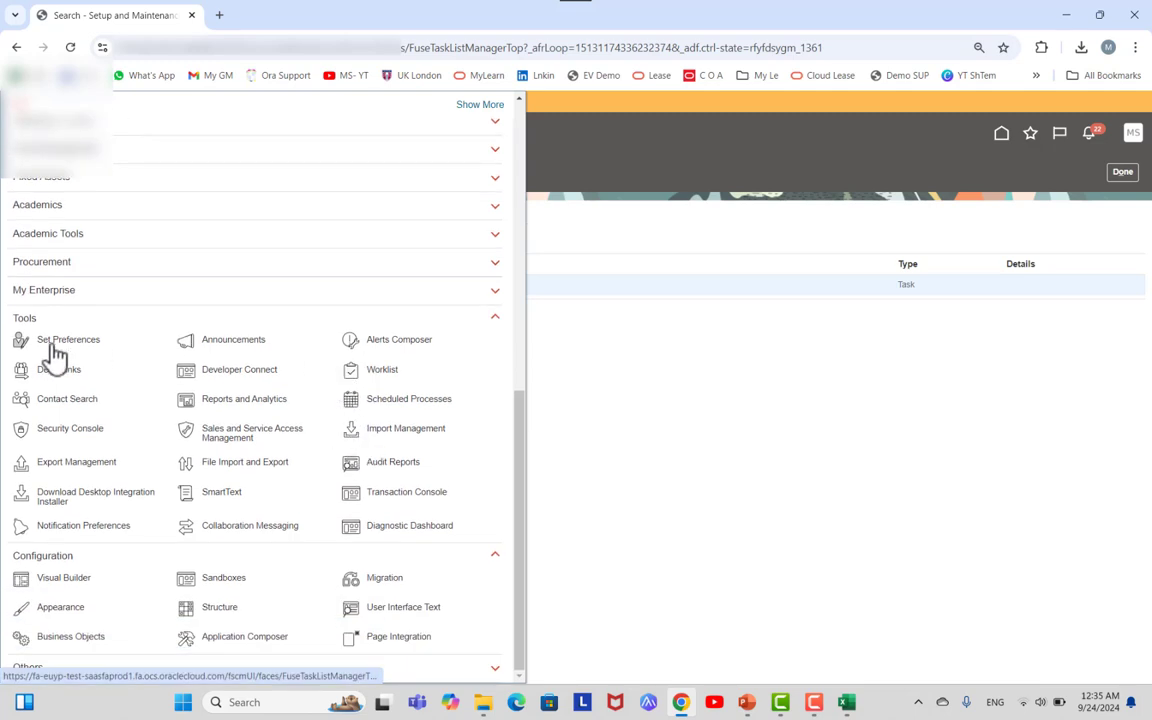
click(413, 505)
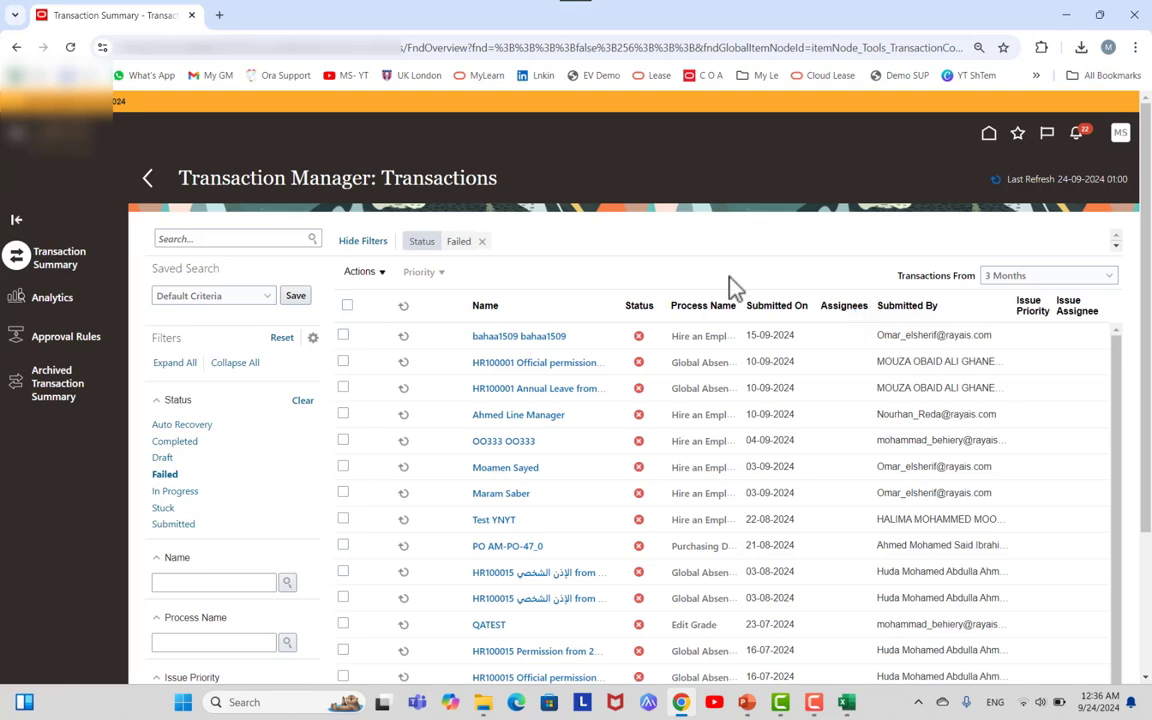
- Filter the transactions by Submitted status, refresh the transaction list, and switch the status filter to In Progress
click(173, 524)
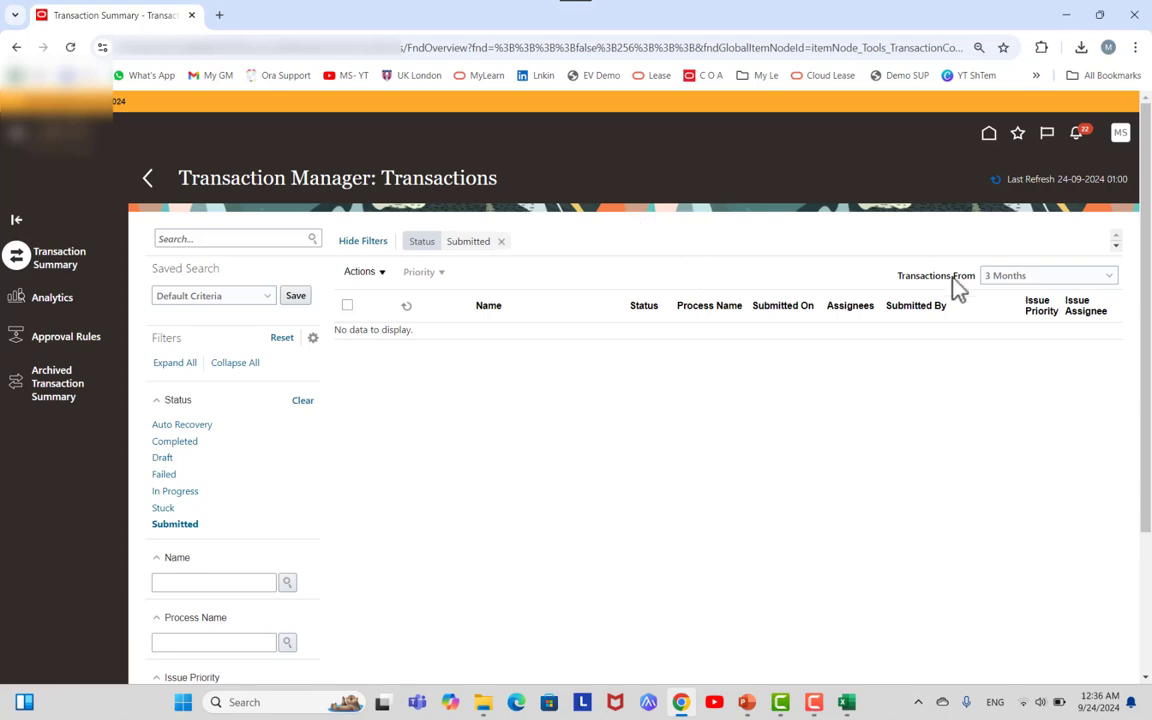
click(995, 180)
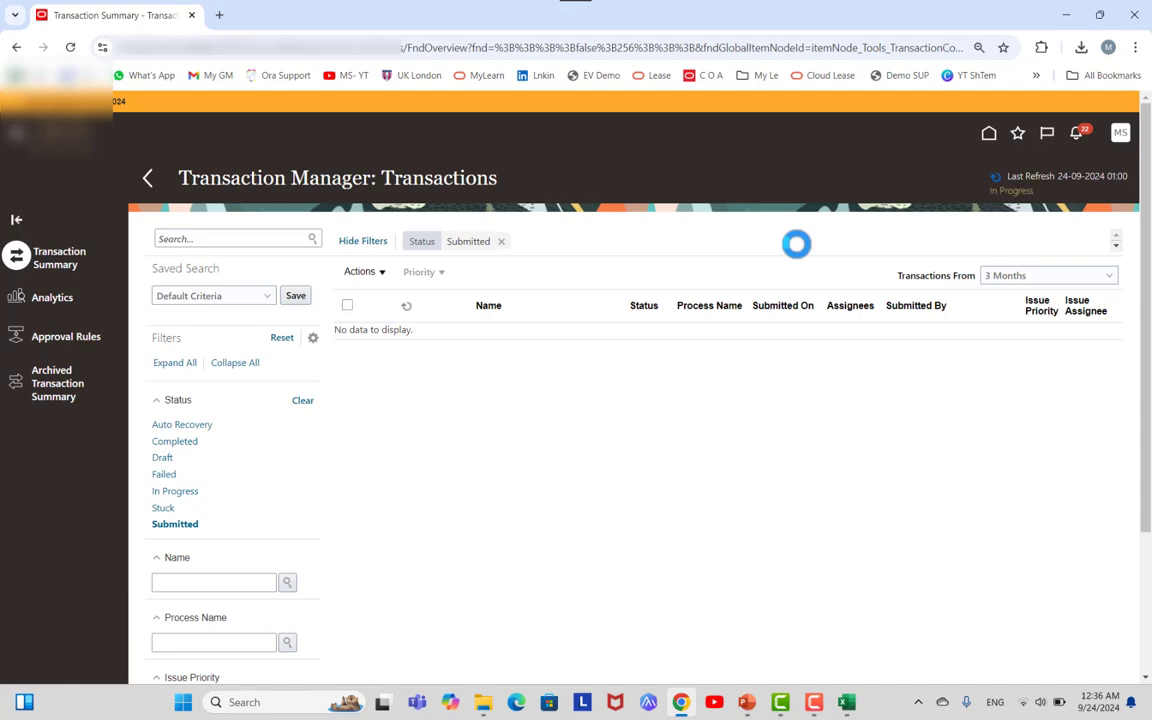
click(175, 491)
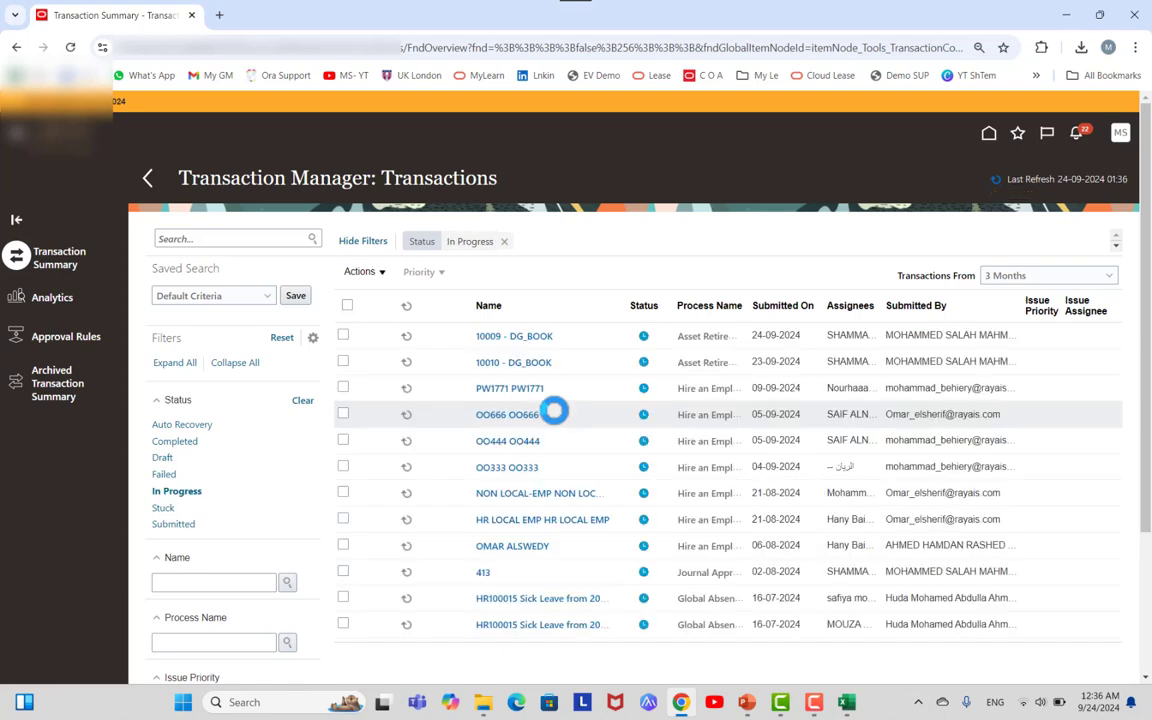
- Open the in-progress asset retirement transaction 10009 - DG_BOOK to review its approval history and current assignee
click(815, 704)
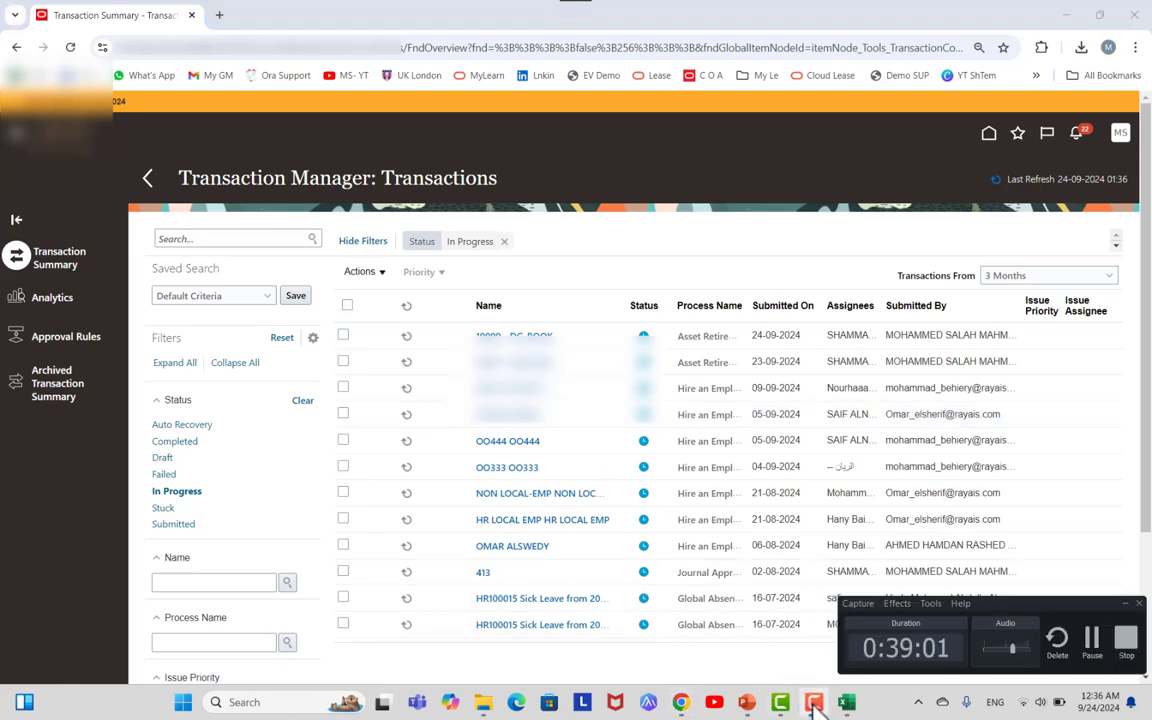
click(746, 244)
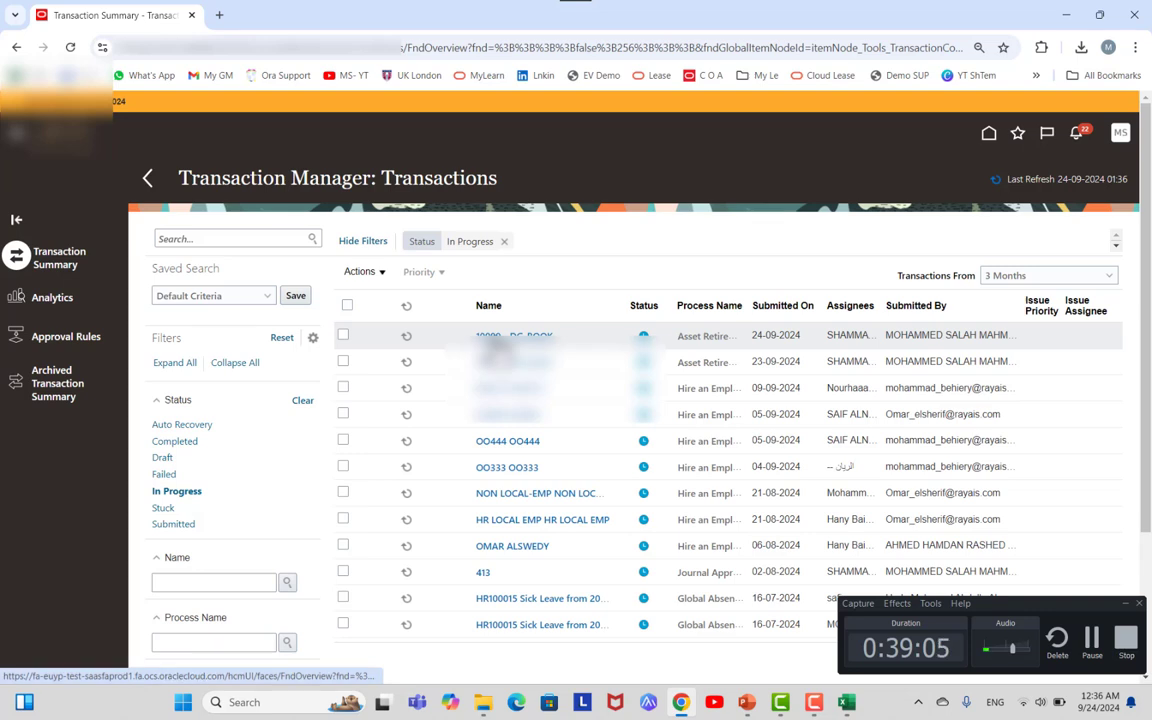
click(725, 336)
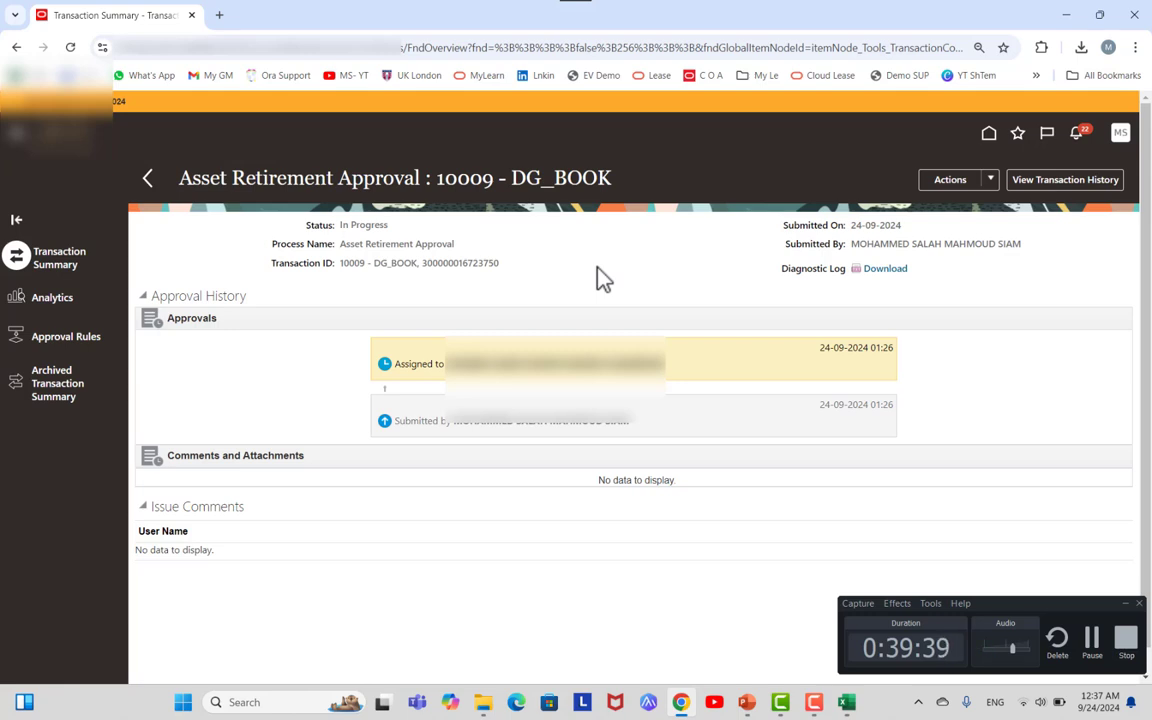
click(1091, 637)
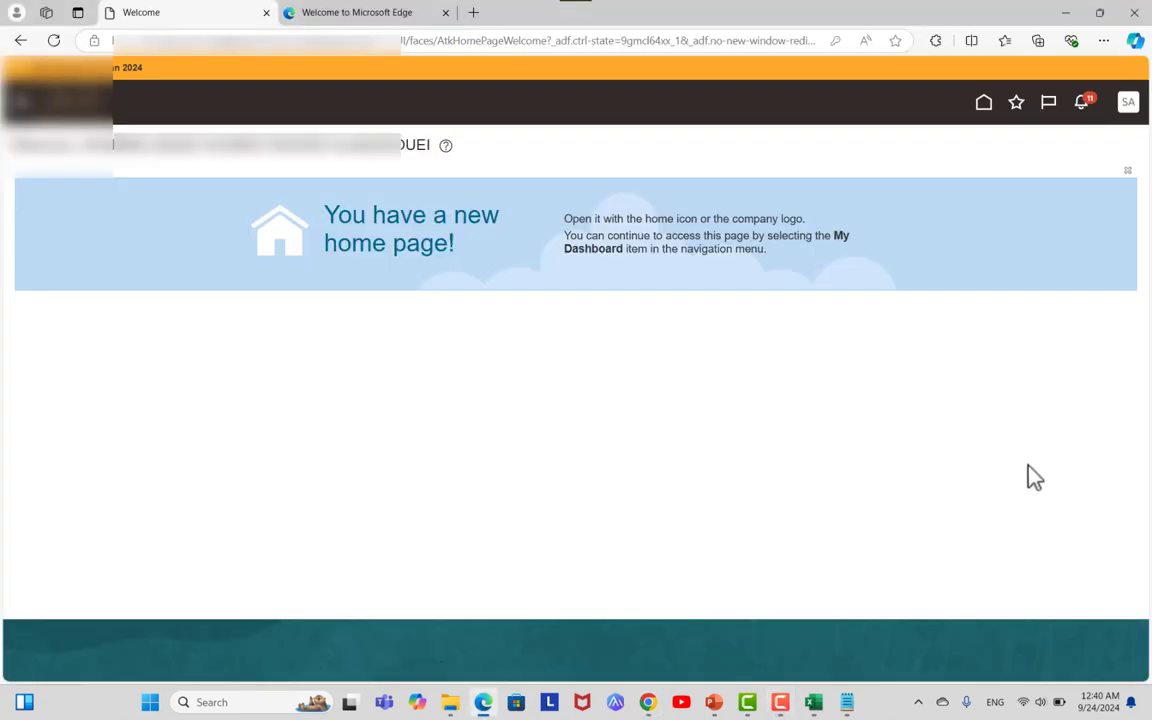
click(781, 703)
click(781, 706)
- Open the approver's pending notification for the retirement of asset 10009 and review its retirement details and available actions
click(1083, 104)
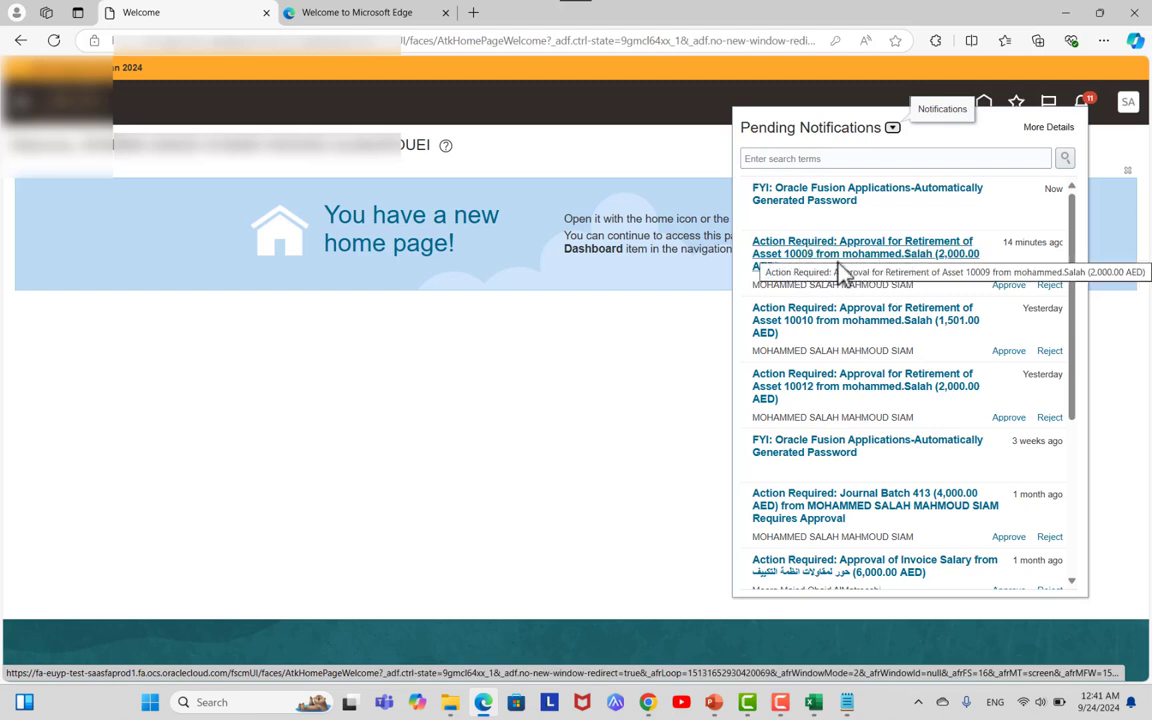
click(886, 254)
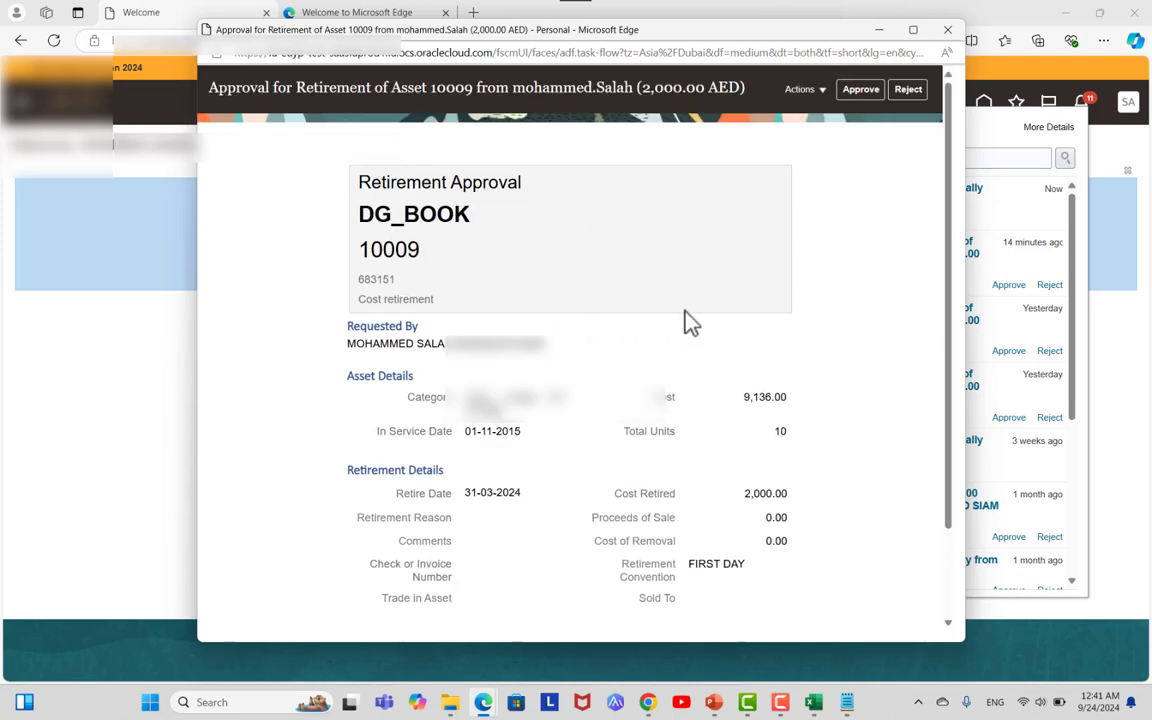
scroll(690, 322, down, 2)
scroll(694, 334, up, 1)
scroll(694, 334, down, 1)
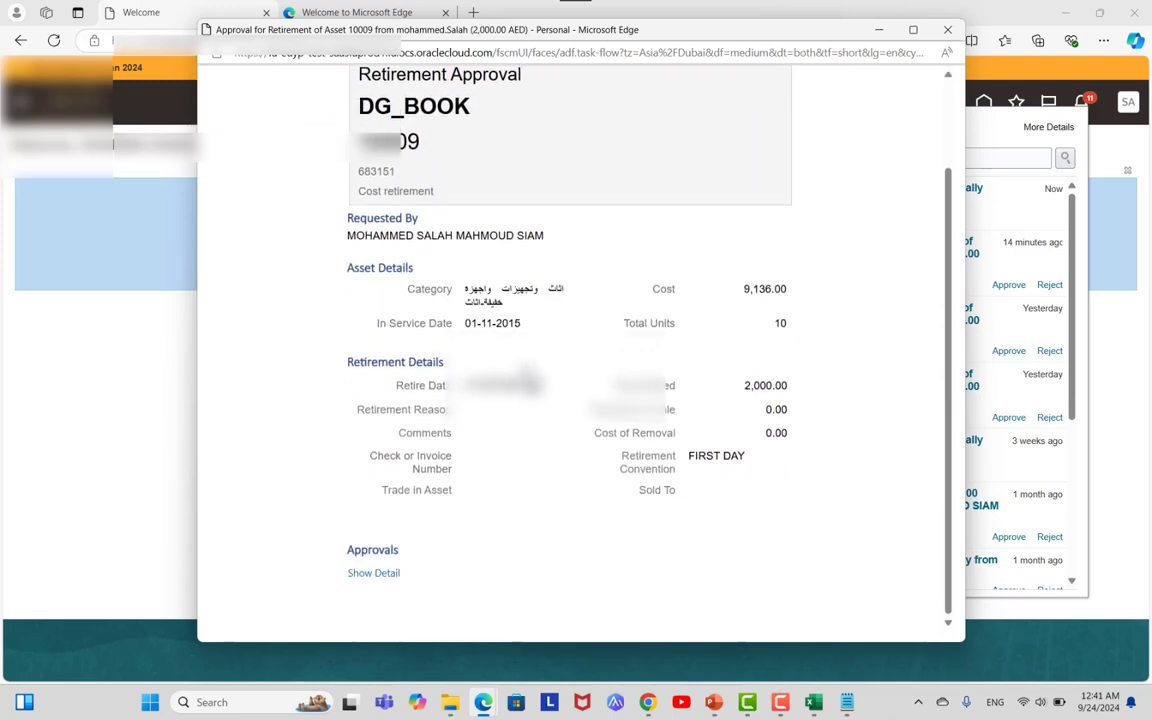
scroll(586, 417, up, 1)
scroll(419, 597, down, 1)
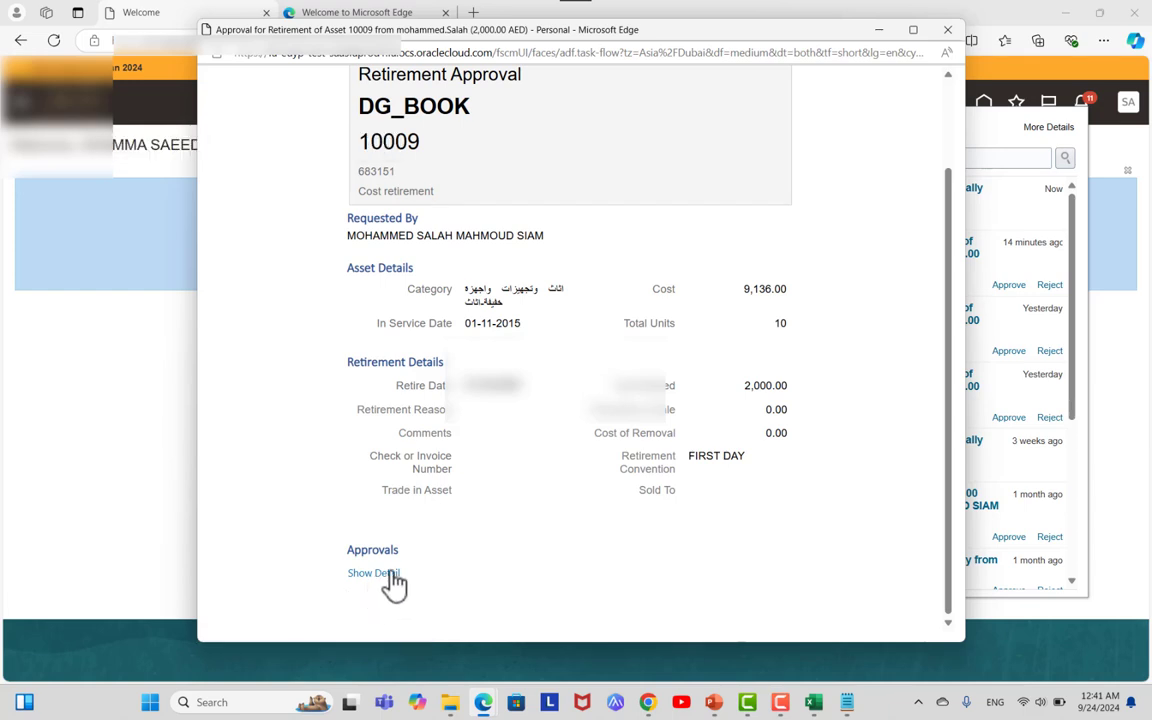
scroll(560, 494, up, 2)
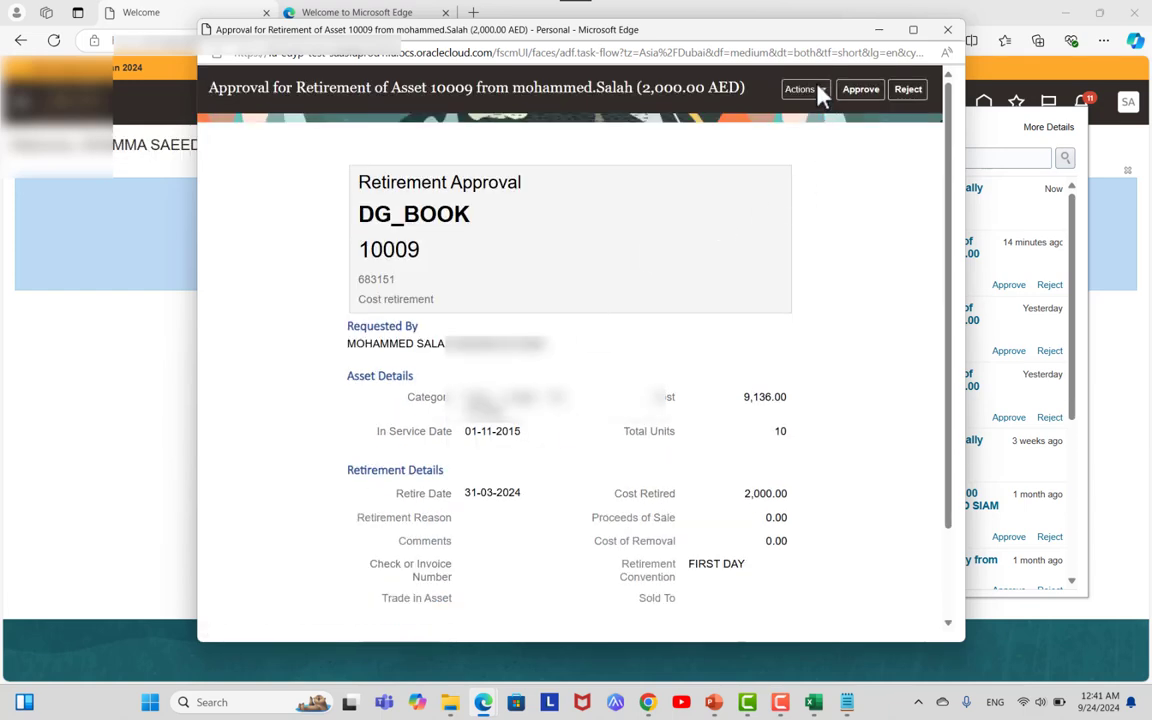
click(818, 92)
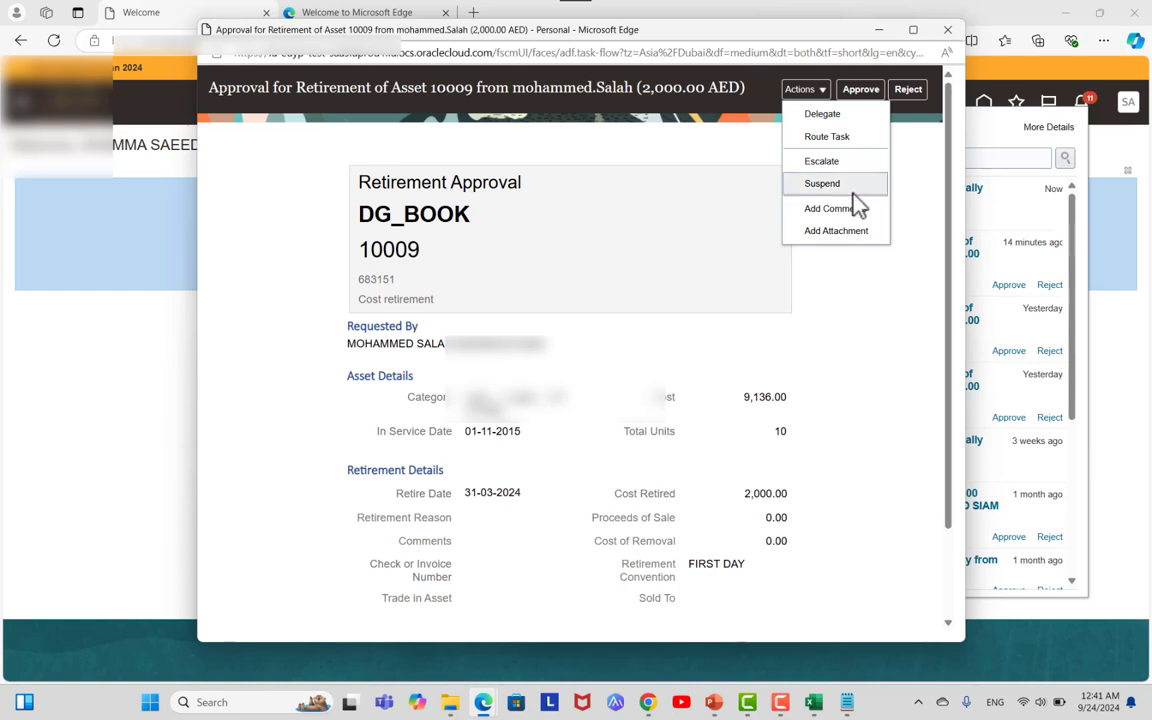
click(884, 249)
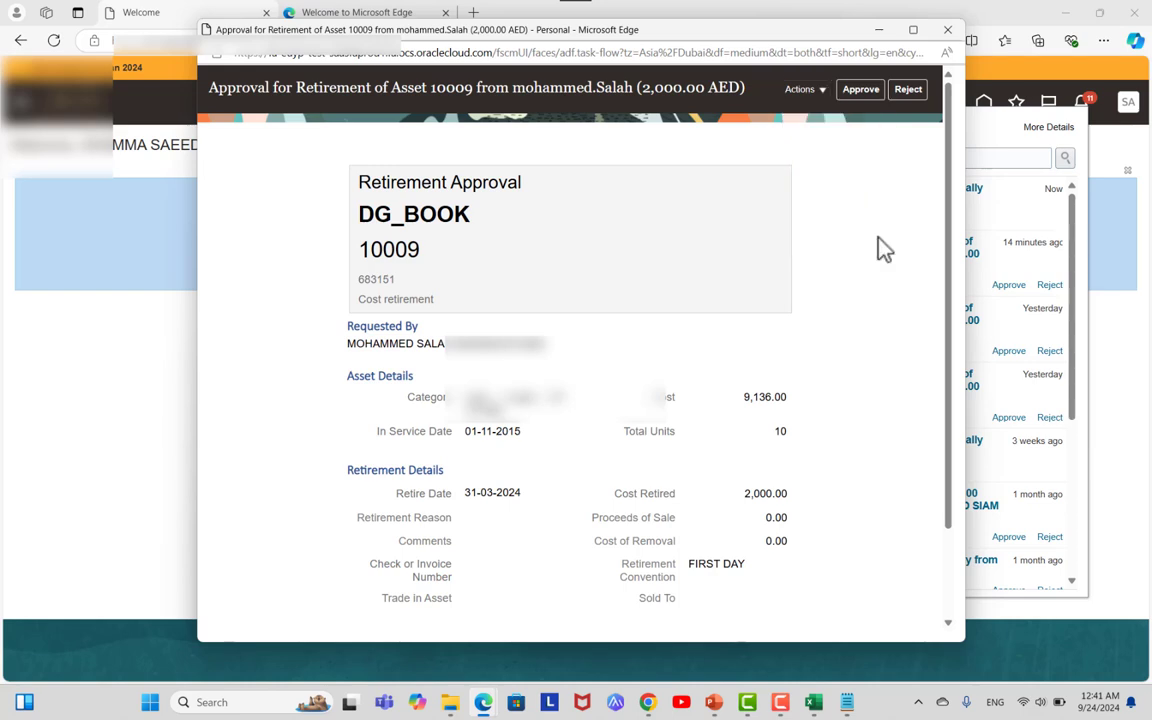
- Approve the retirement of asset 10009 with the comment "thank you", submit it, and close the pending notifications
click(860, 90)
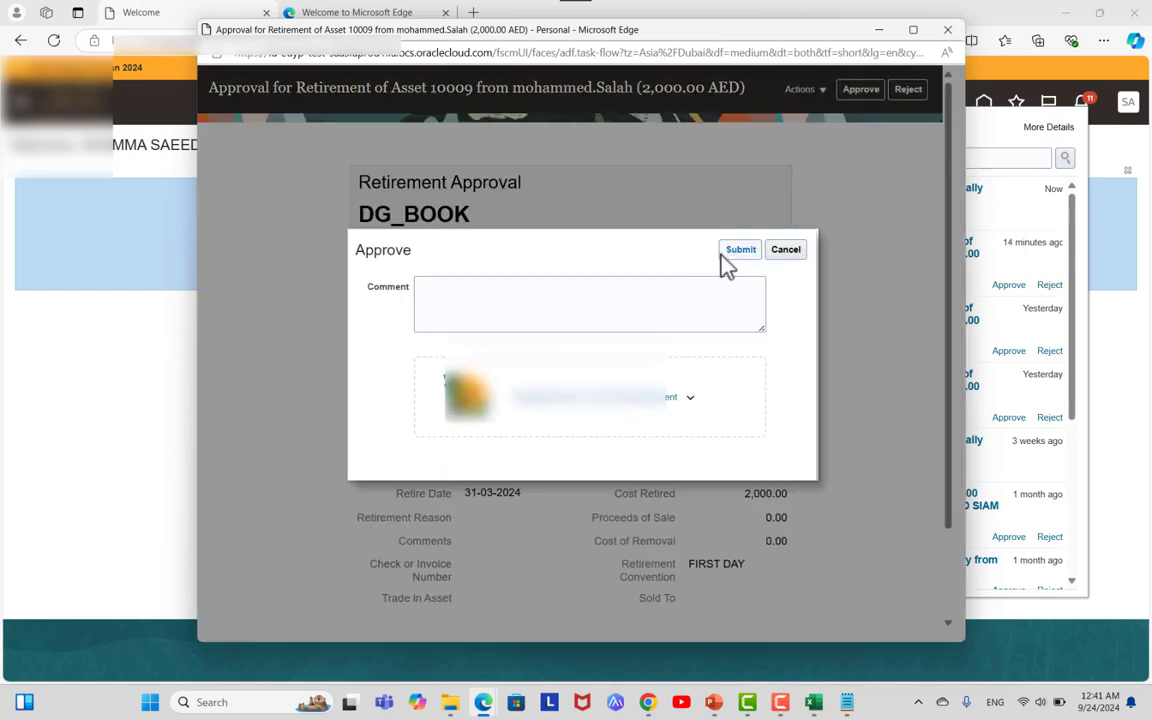
click(589, 324)
text(thi)
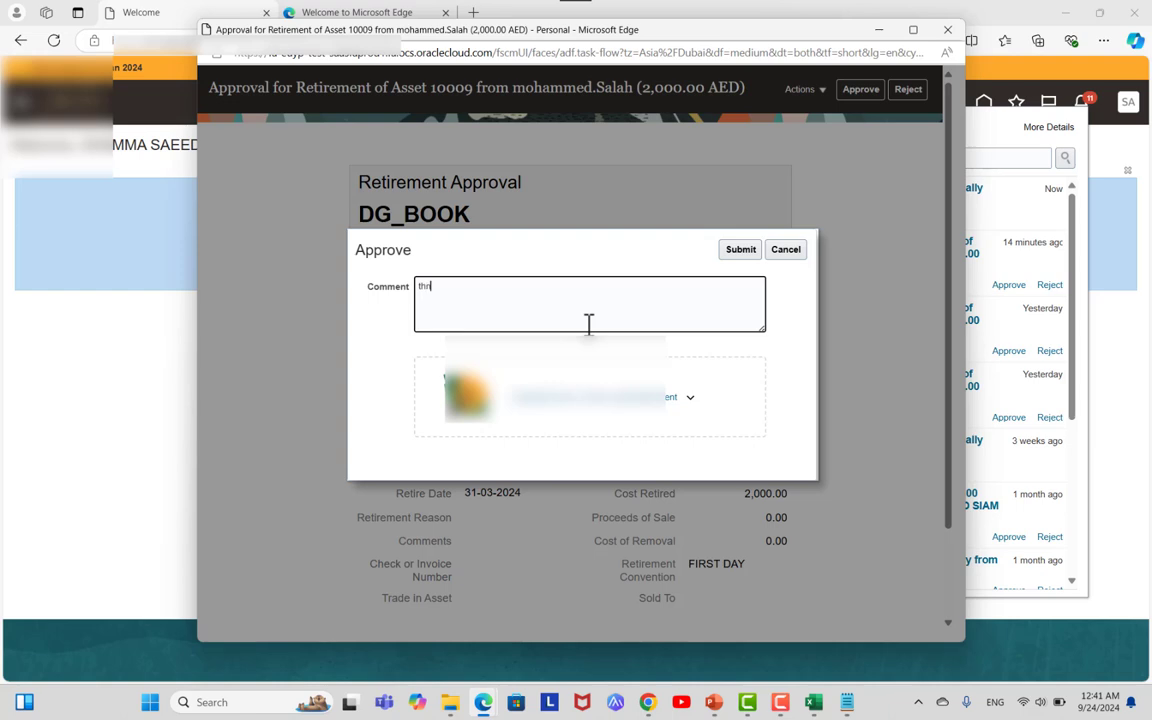
key(BackSpace)
text(ank you)
click(741, 249)
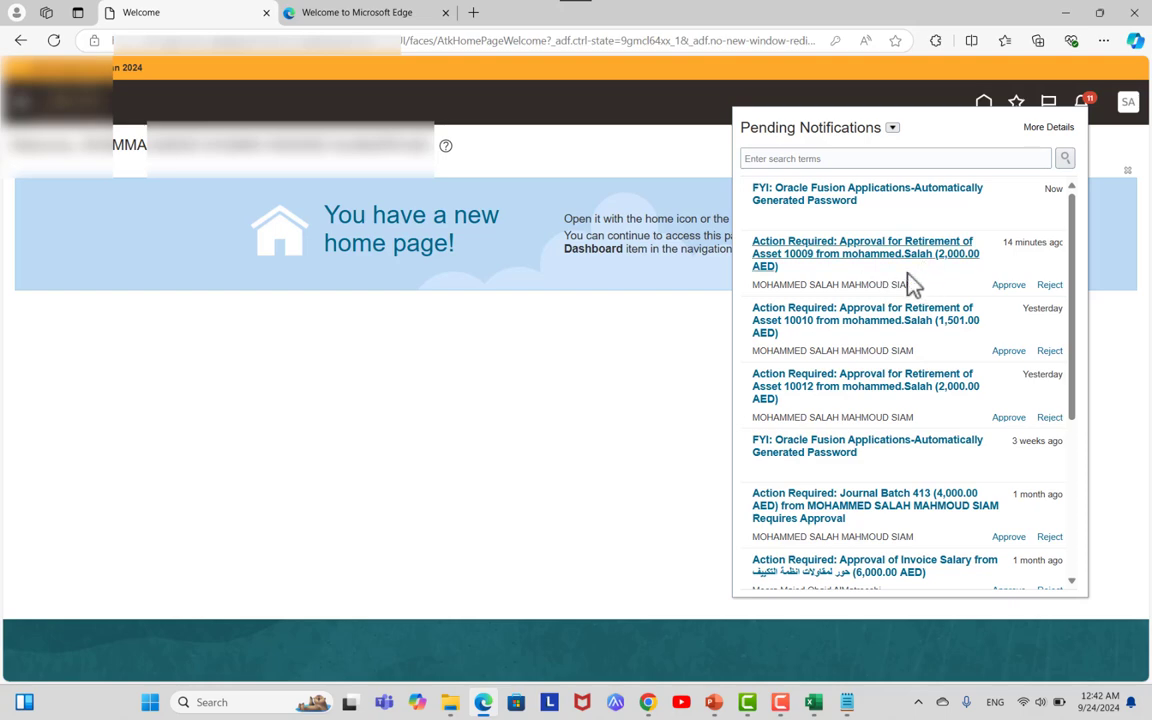
click(644, 330)
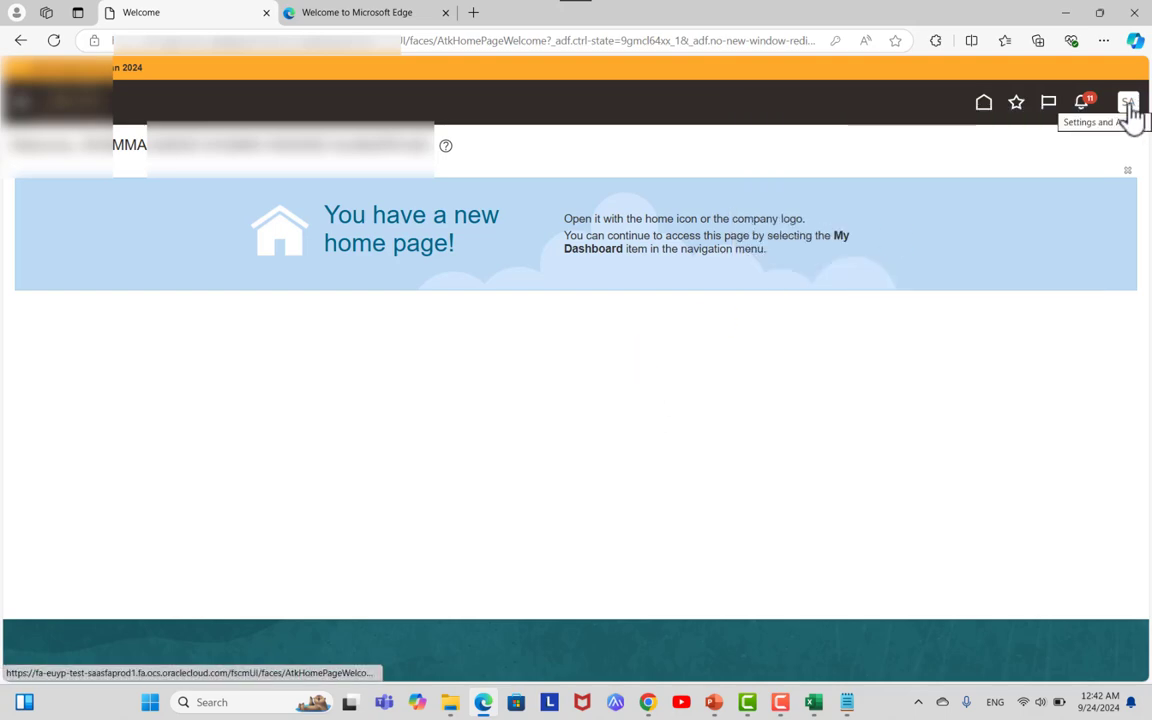
- Switch to the requester's session in Chrome and review the approved retirement notification for asset 10009 from the home page
click(1066, 14)
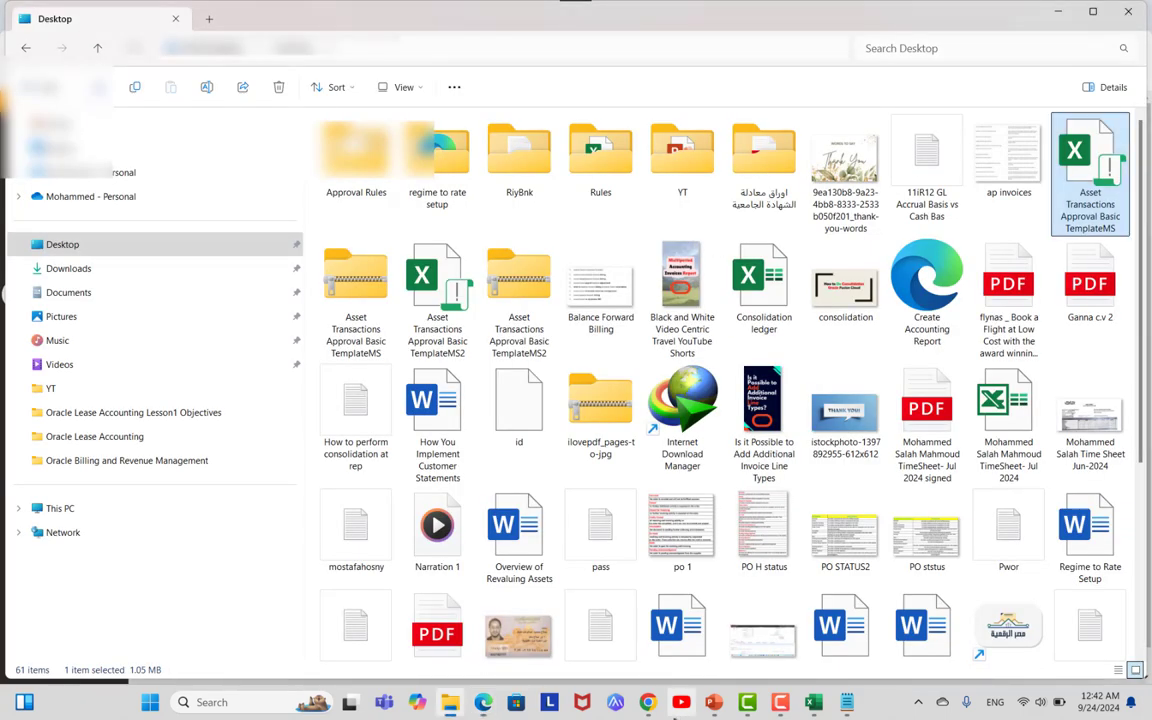
click(648, 702)
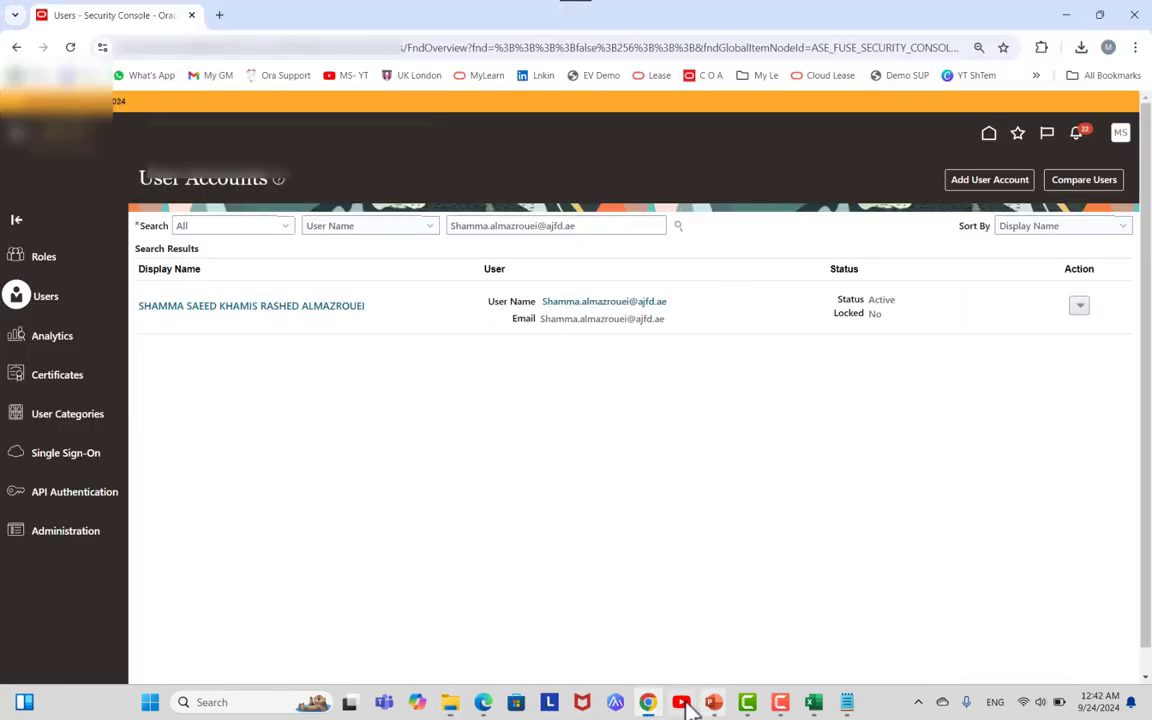
click(990, 136)
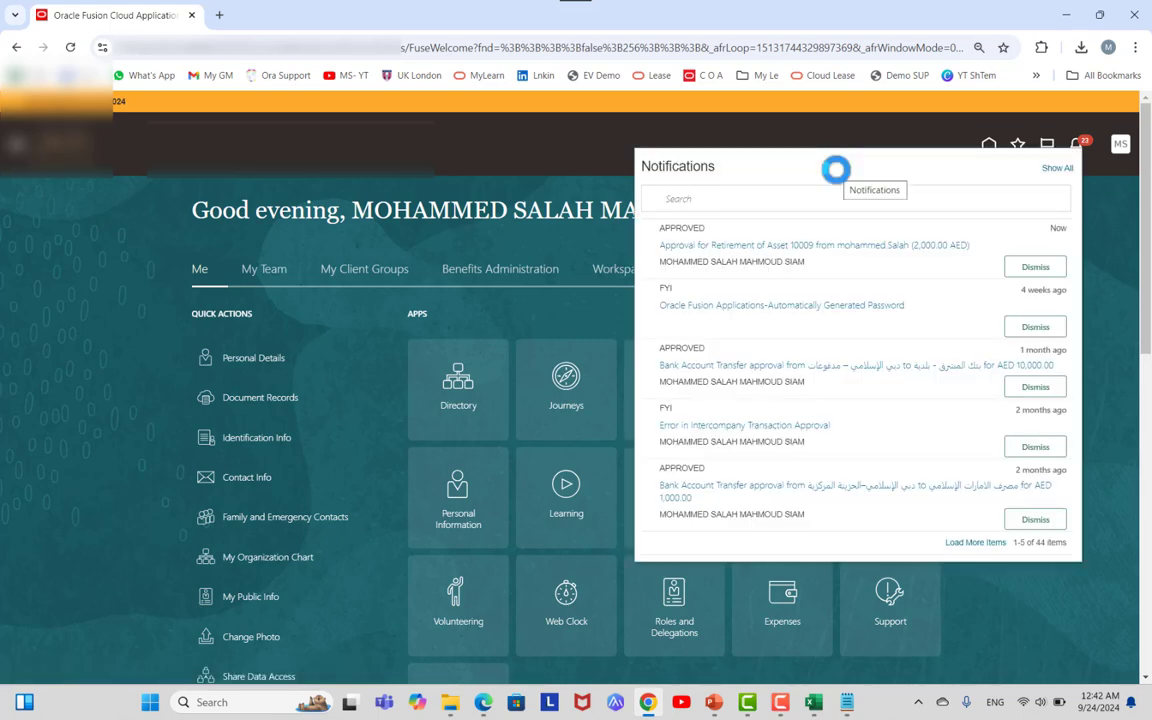
click(789, 247)
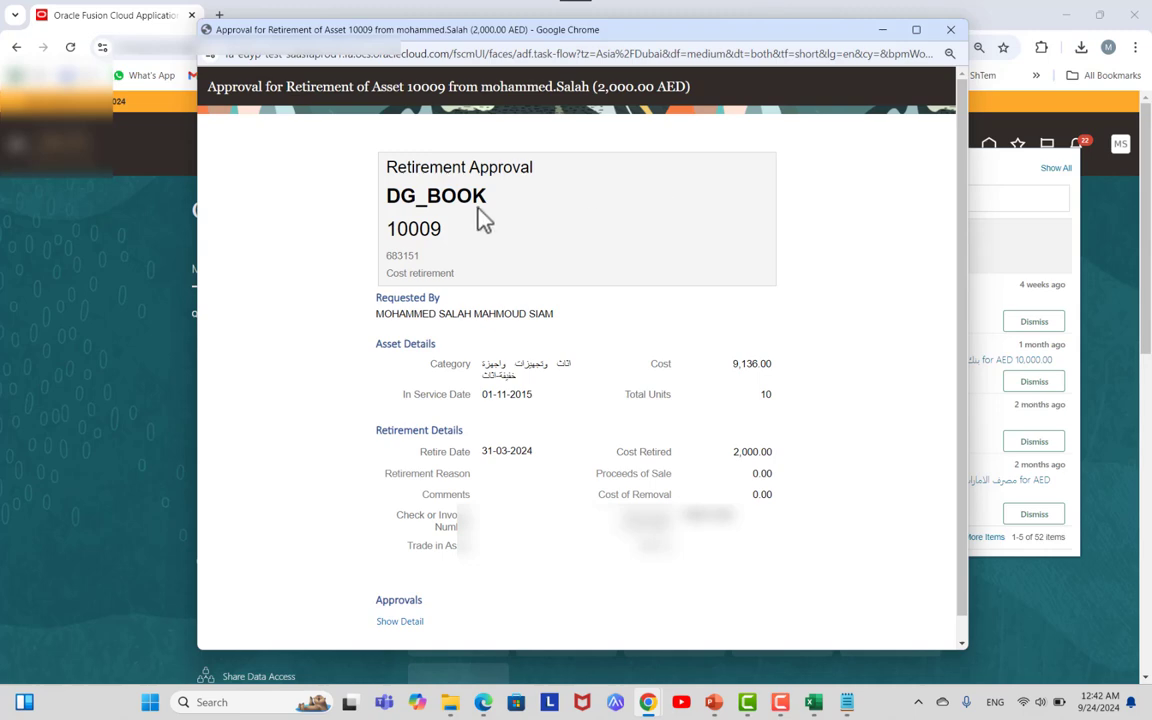
scroll(590, 450, down, 1)
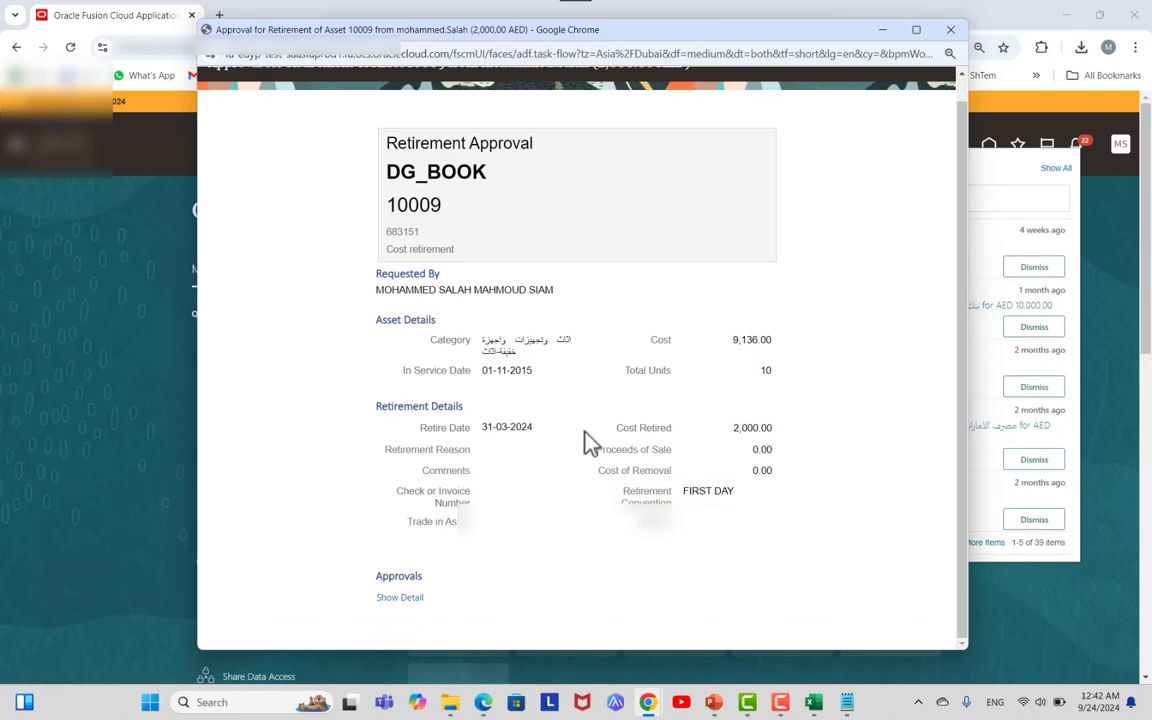
scroll(586, 442, up, 1)
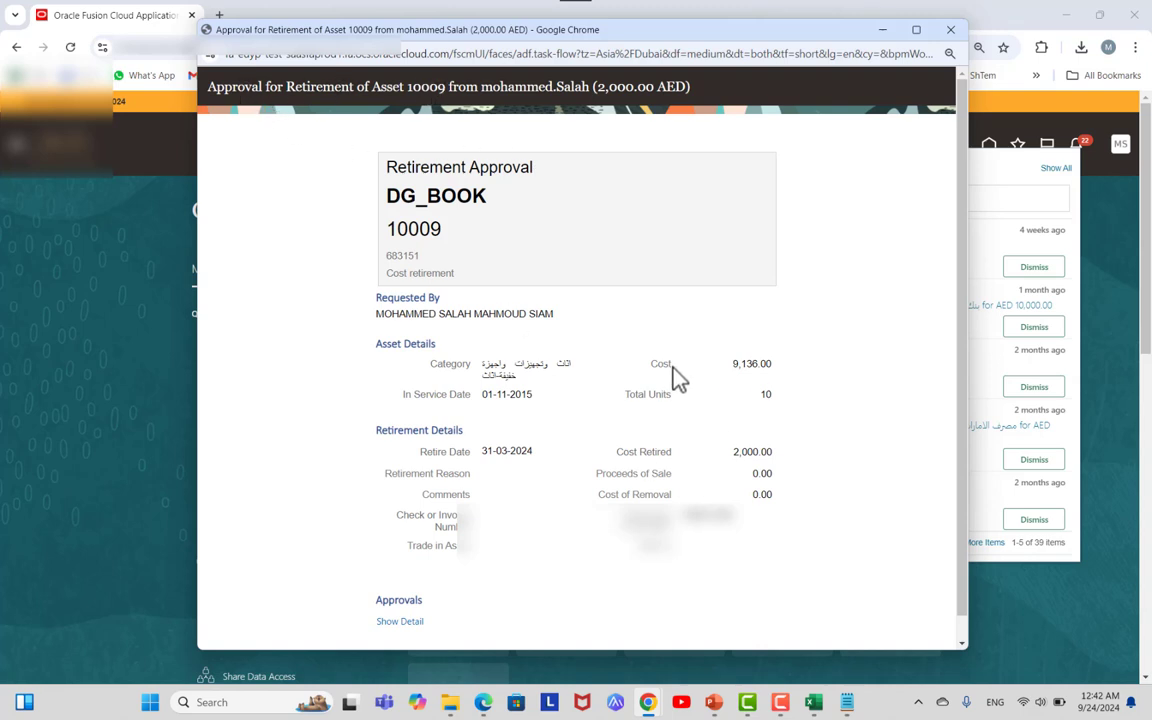
- Show the approval details of the asset 10009 retirement notification and examine its approval history
scroll(650, 400, down, 1)
click(405, 598)
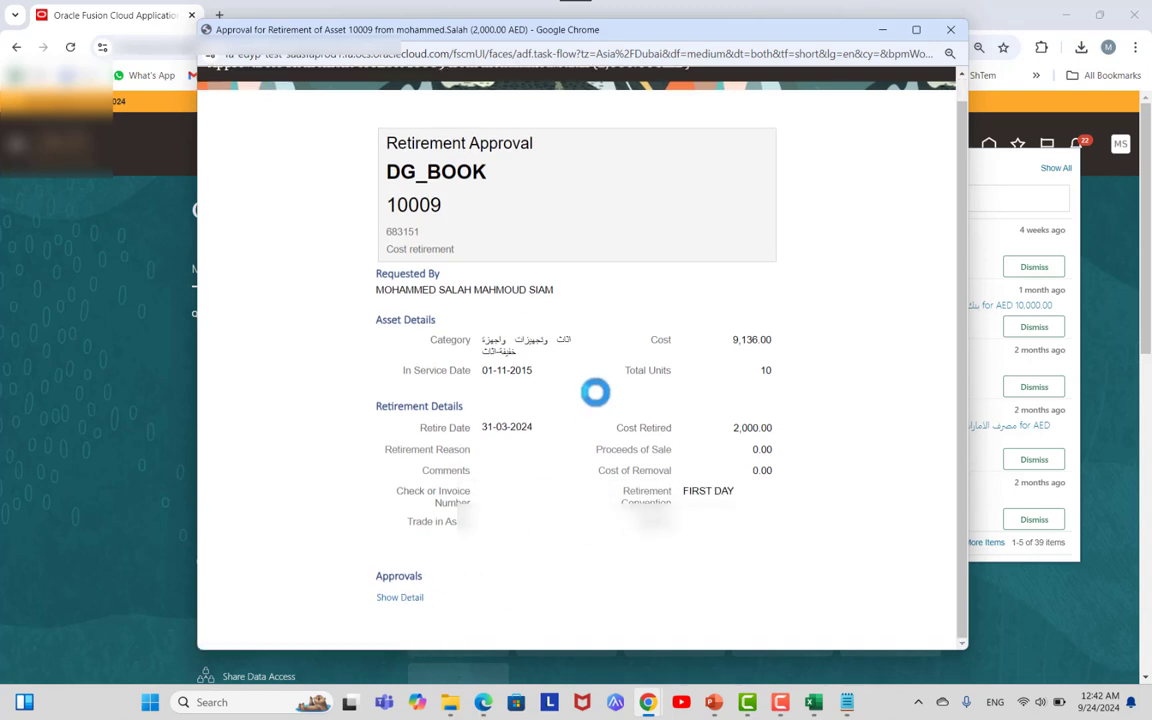
scroll(601, 360, down, 2)
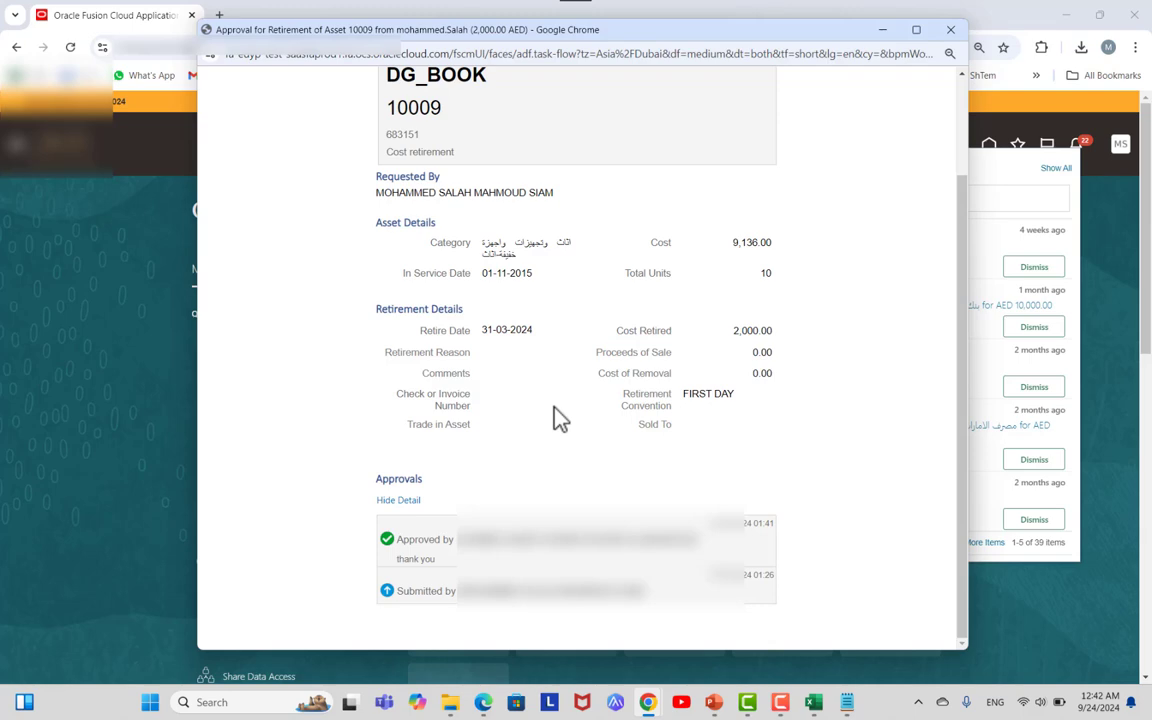
- Switch to the running PowerPoint slide show and advance past the Transaction Console slide to the closing slide
key(alt+Tab)
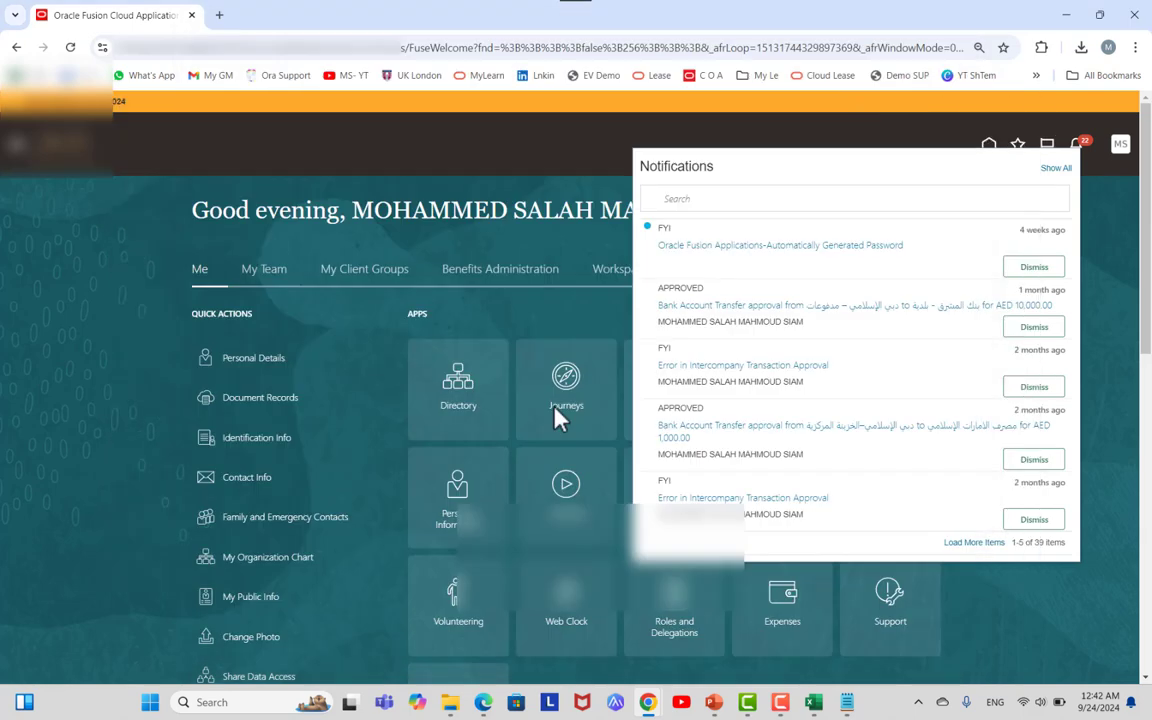
key(alt+Tab)
key(alt+Tab)
key(alt+Tab)
key(alt+Tab)
key(alt+Tab)
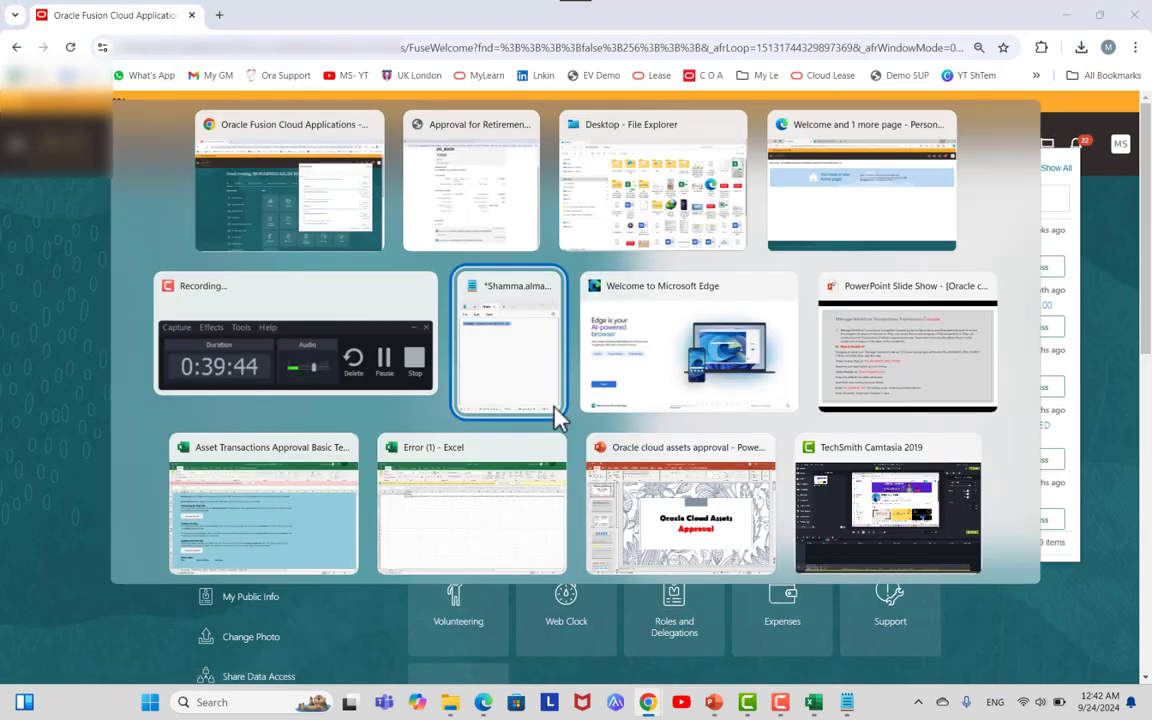
key(alt+Tab)
key(alt+Tab)
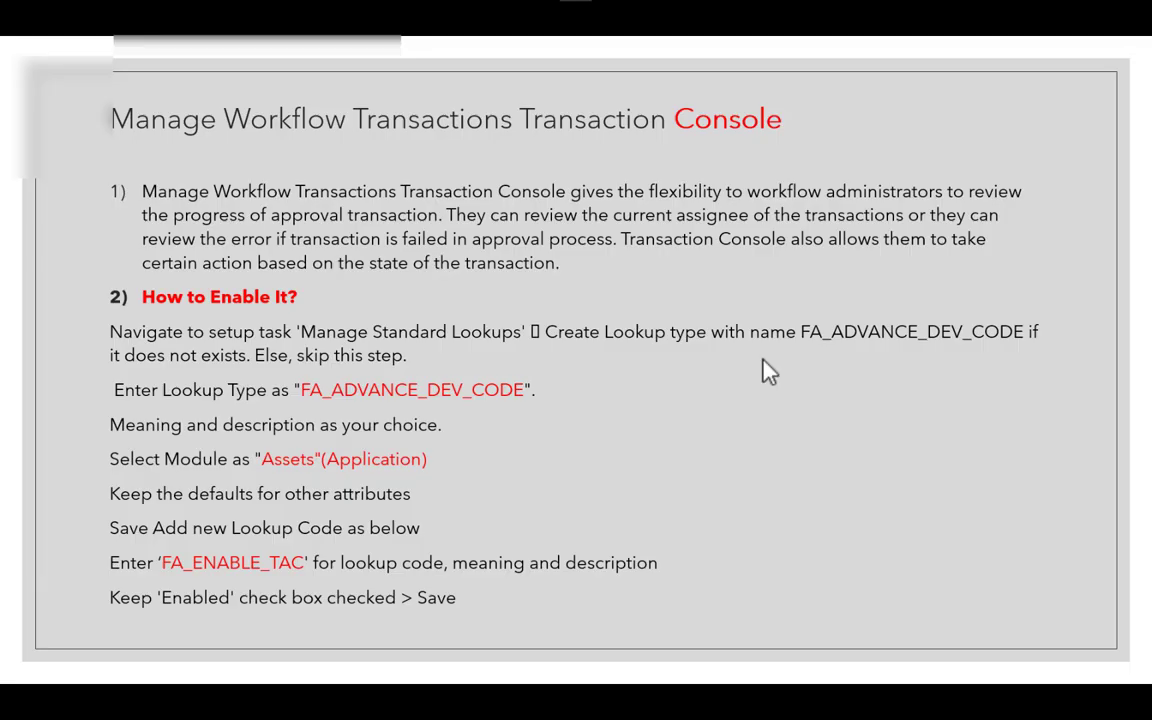
click(909, 311)
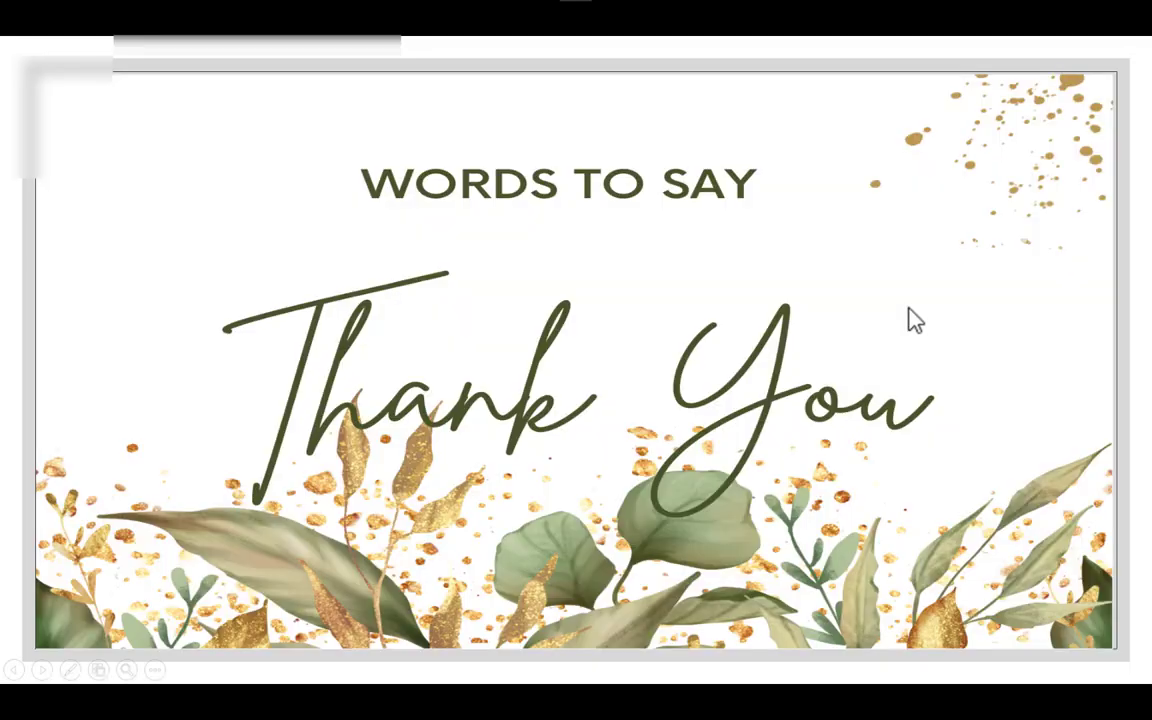